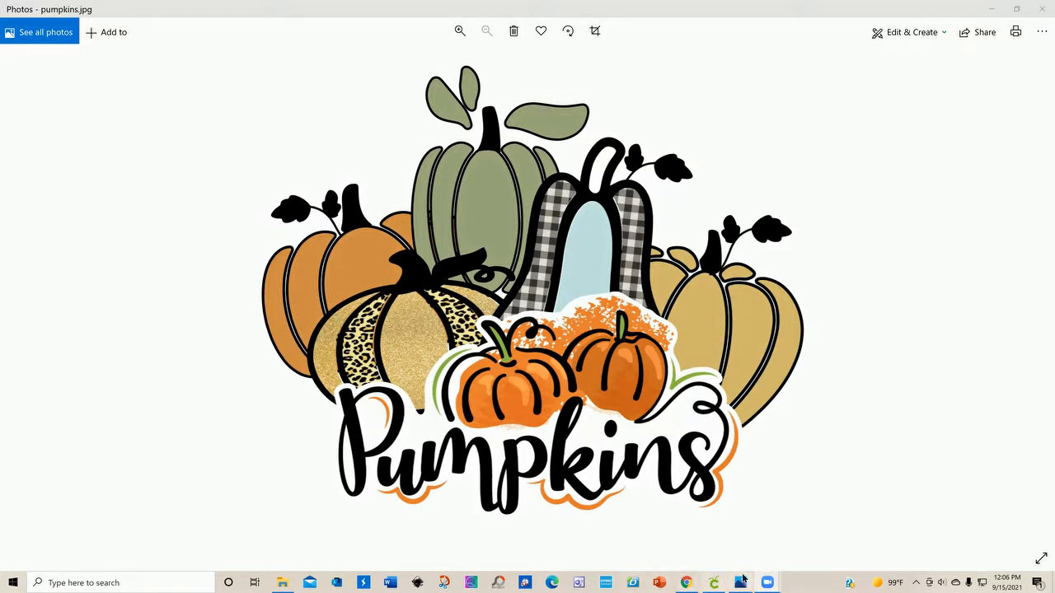
# Switch to Cricut Design Space, search the image library for "pumpkin" and return to the canvas.
pyautogui.click(708, 582)
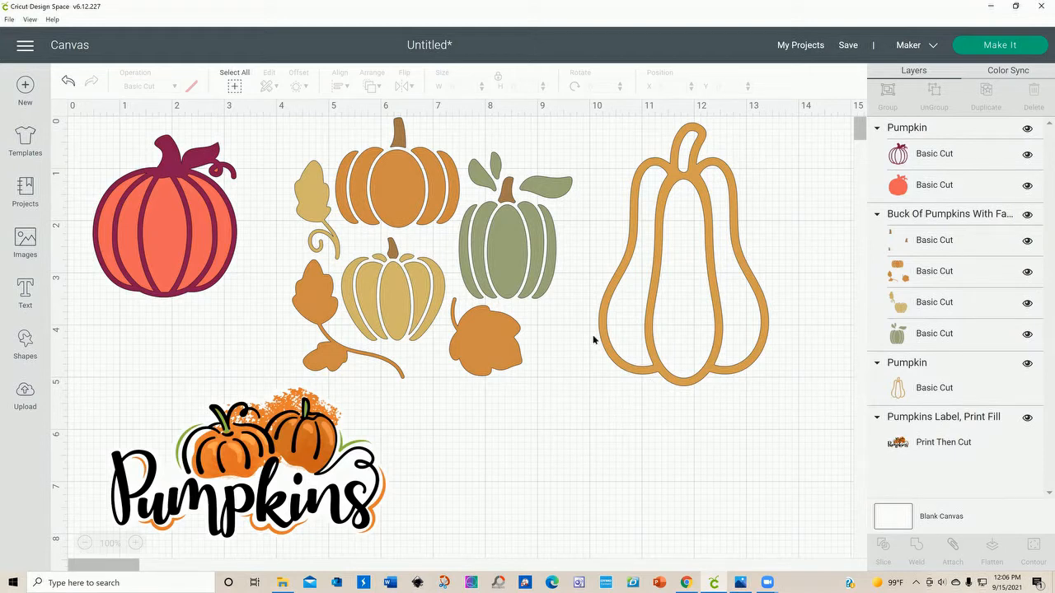
pyautogui.click(23, 240)
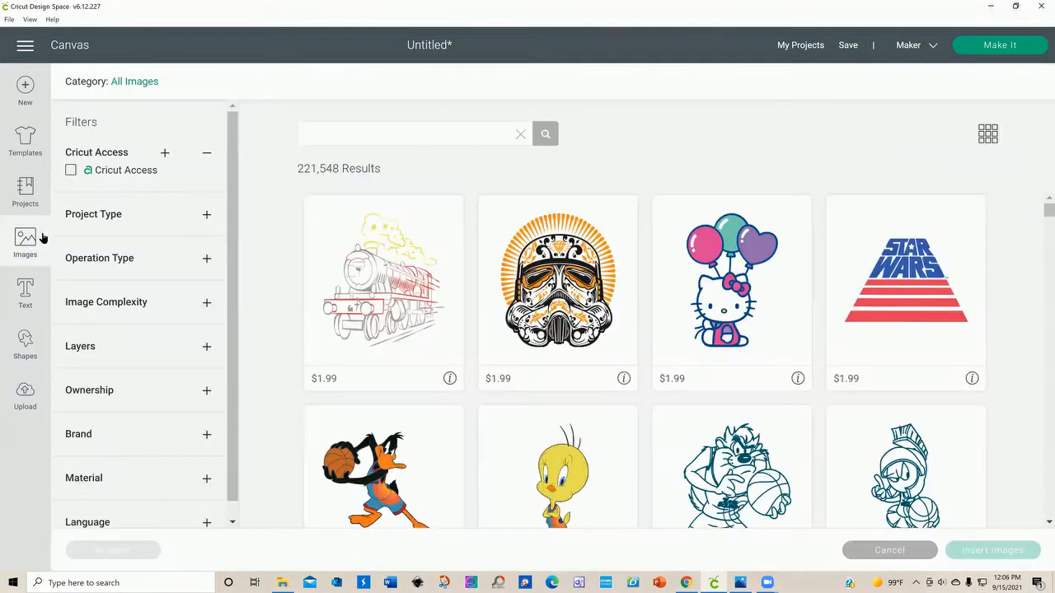
pyautogui.click(308, 133)
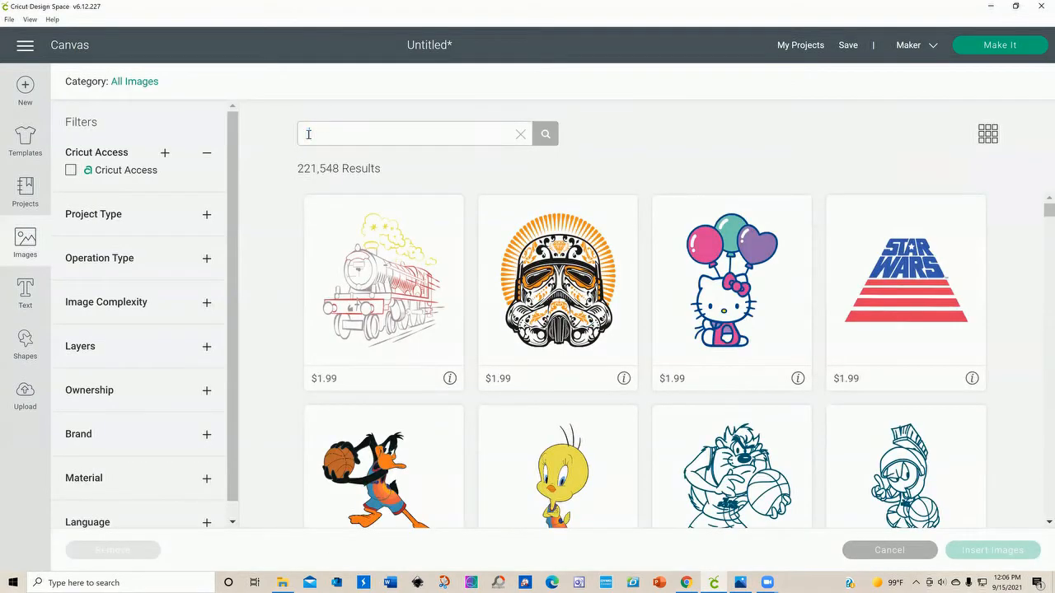
pyautogui.write('pumpkin')
pyautogui.click(545, 134)
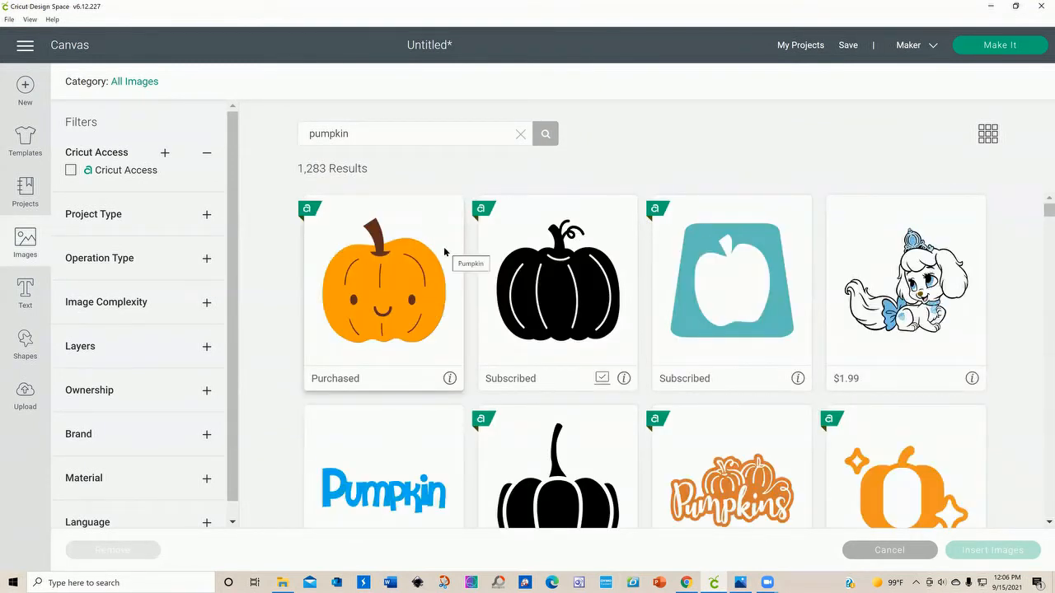
pyautogui.click(25, 47)
pyautogui.click(41, 141)
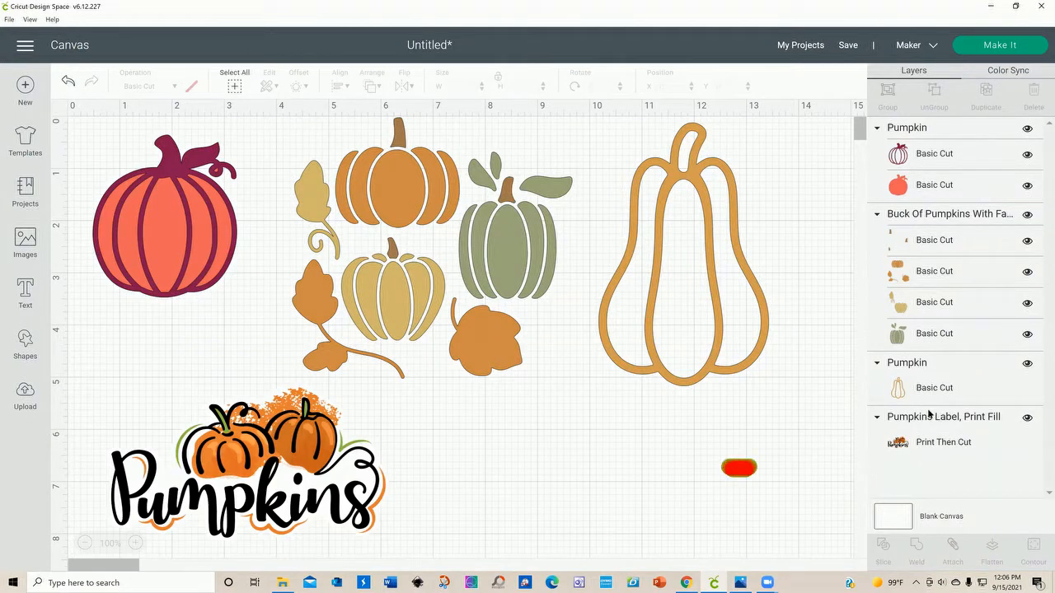
# Look up the image number of the gourd-shaped pumpkin outline.
pyautogui.click(991, 381)
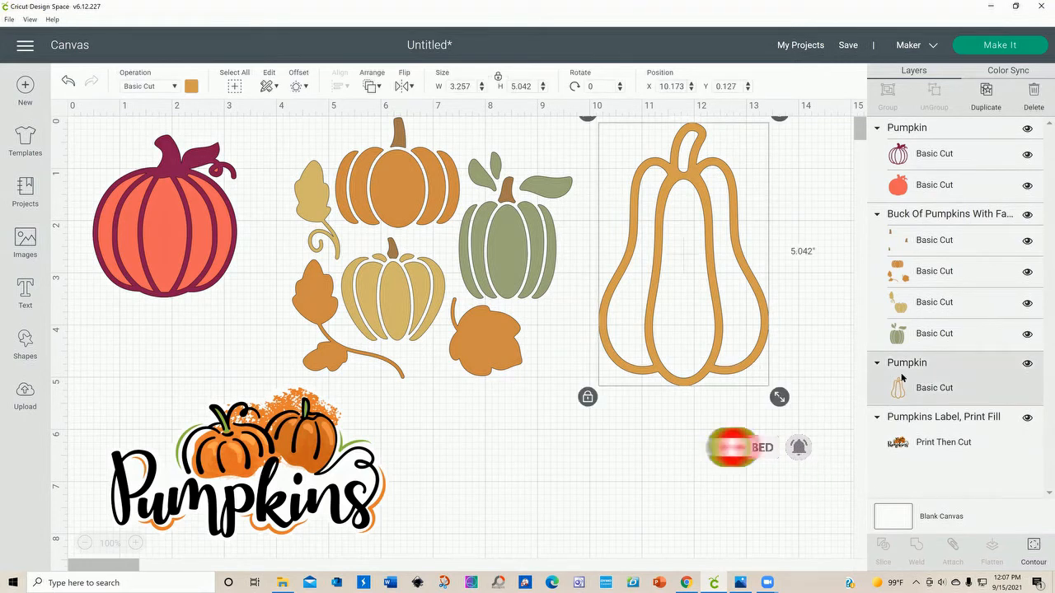
pyautogui.rightClick(982, 376)
pyautogui.moveTo(902, 564)
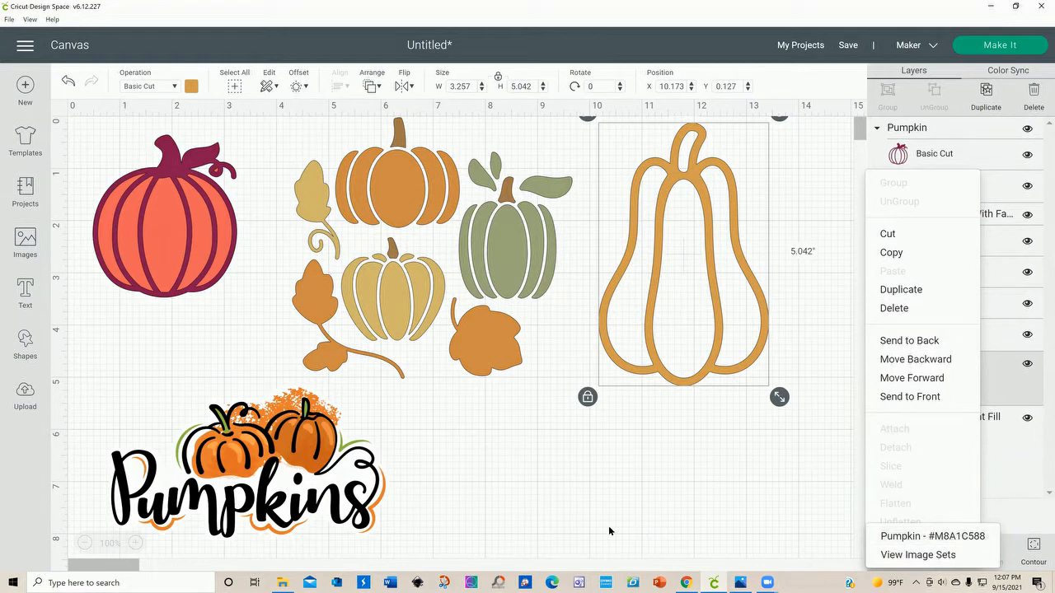
pyautogui.click(676, 499)
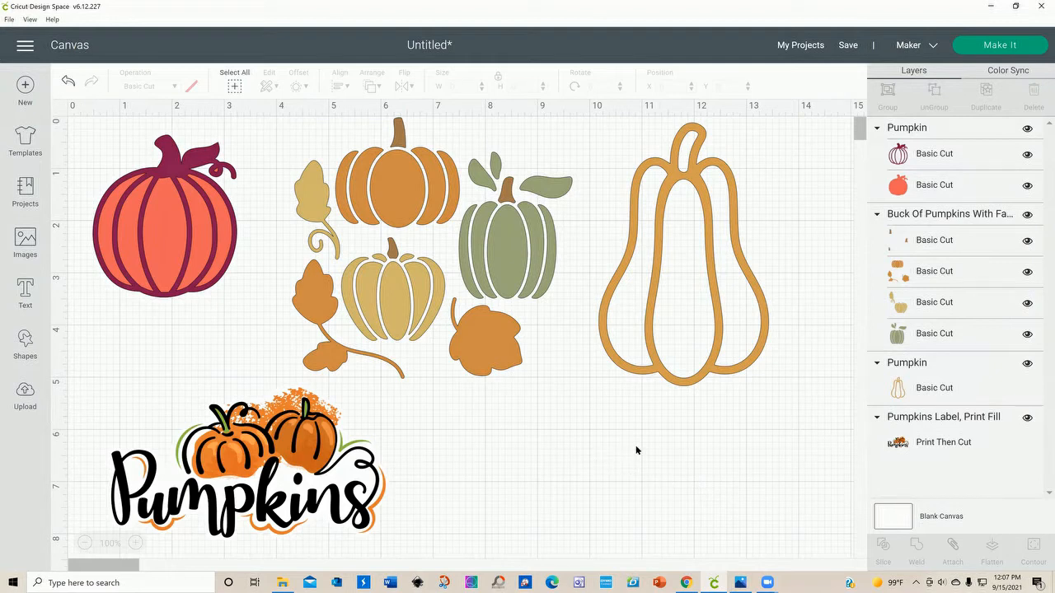
# Move the Pumpkins label to about X 2.35, Y 4.45 and hide it from the canvas.
pyautogui.moveTo(243, 476); pyautogui.dragTo(319, 461)
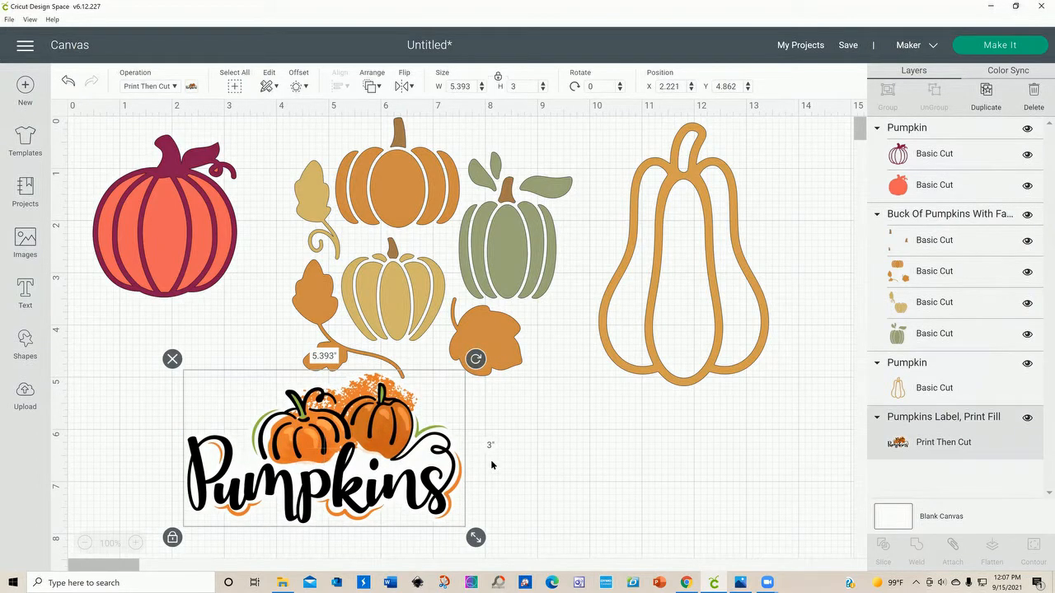
pyautogui.moveTo(451, 478); pyautogui.dragTo(318, 410)
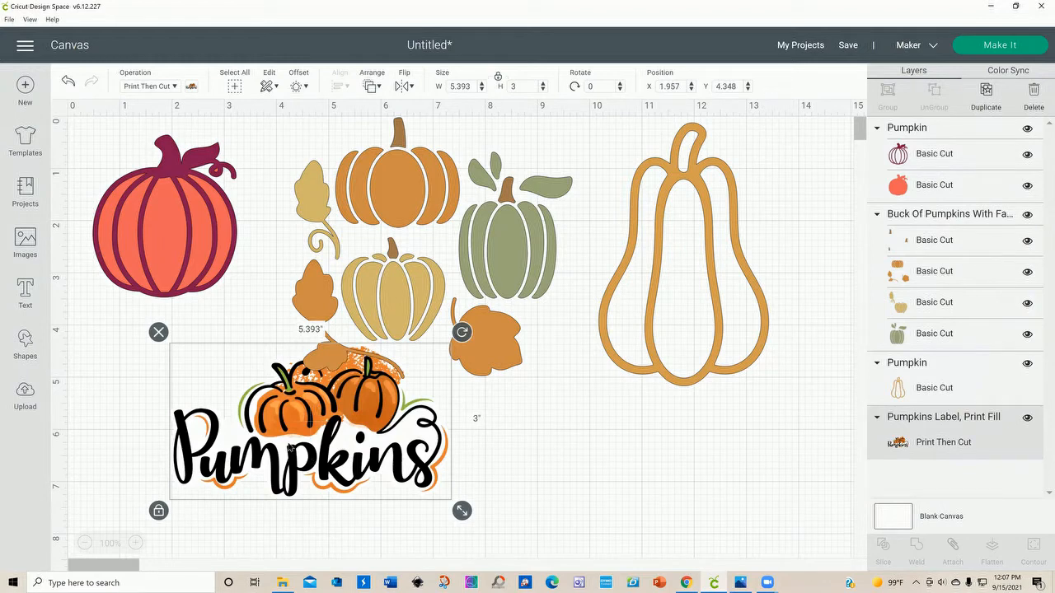
pyautogui.moveTo(309, 466); pyautogui.dragTo(330, 470)
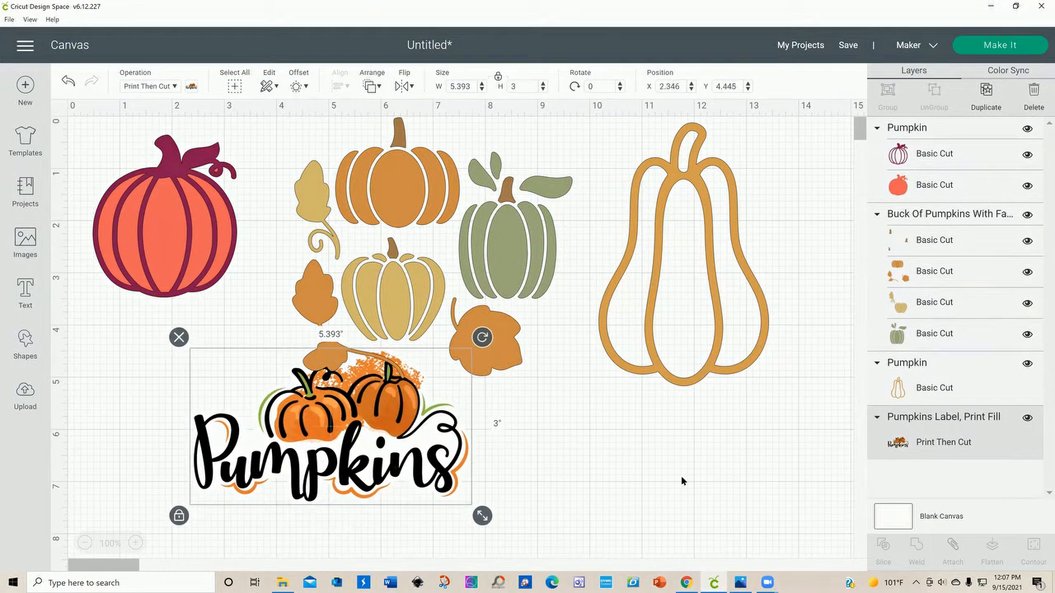
pyautogui.click(1027, 418)
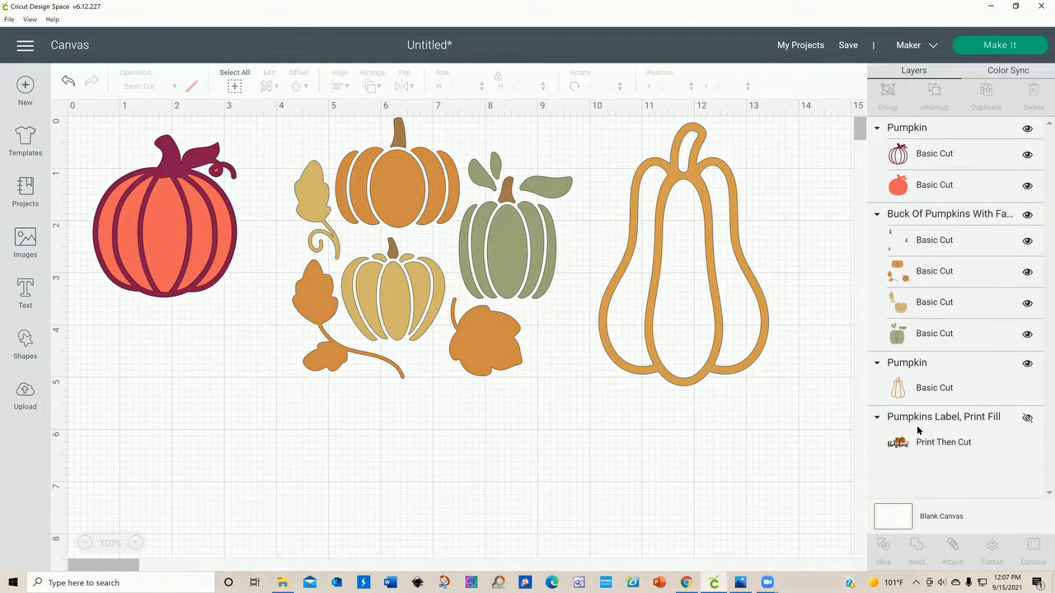
# Hide the group of fall pumpkins and leaves and the two-layer red pumpkin, leaving only the gourd outline.
pyautogui.moveTo(447, 339); pyautogui.dragTo(445, 370)
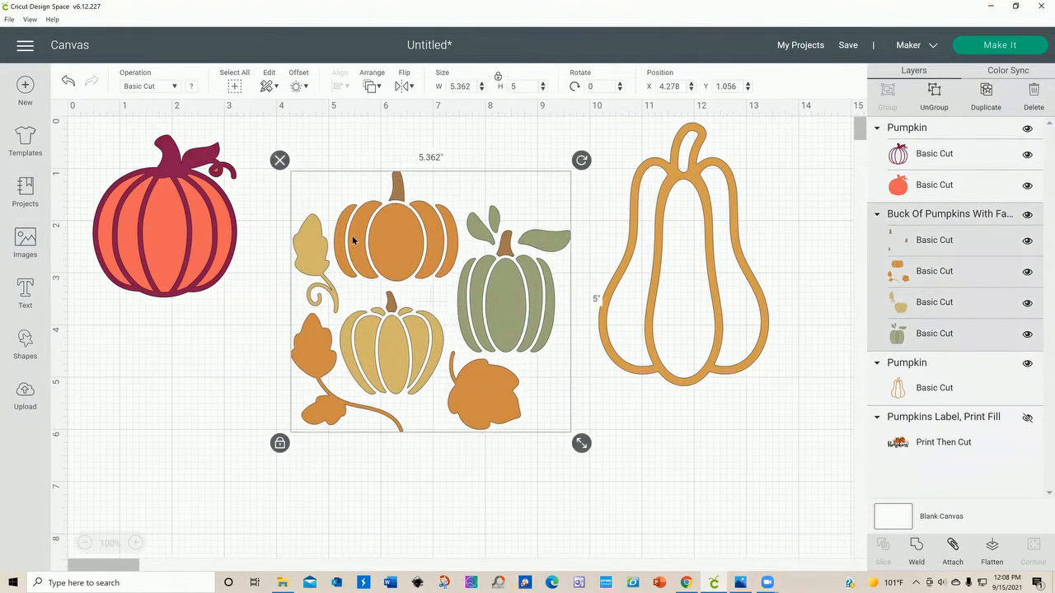
pyautogui.click(1027, 215)
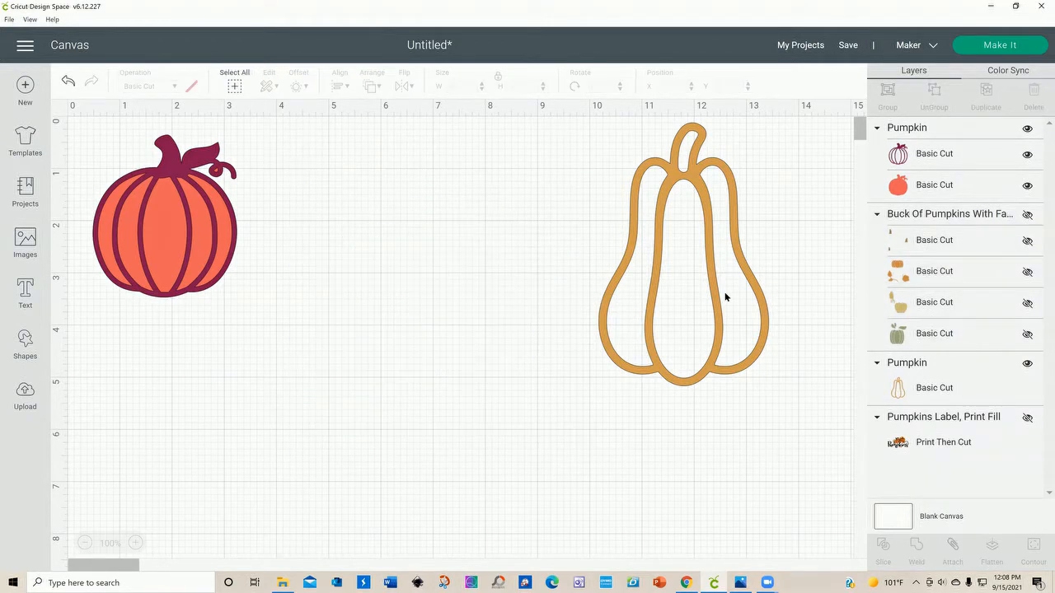
pyautogui.click(173, 238)
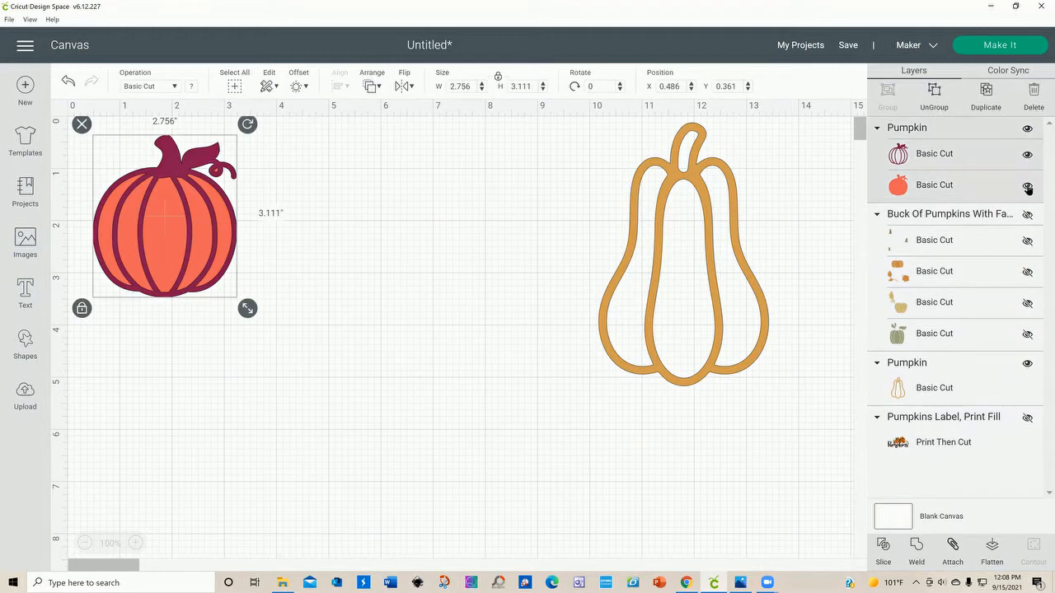
pyautogui.click(1027, 130)
# Move the gourd outline to about X 2.02, Y 0.72 and place a duplicate at about X 8.34, Y 0.79.
pyautogui.moveTo(740, 336); pyautogui.dragTo(430, 359)
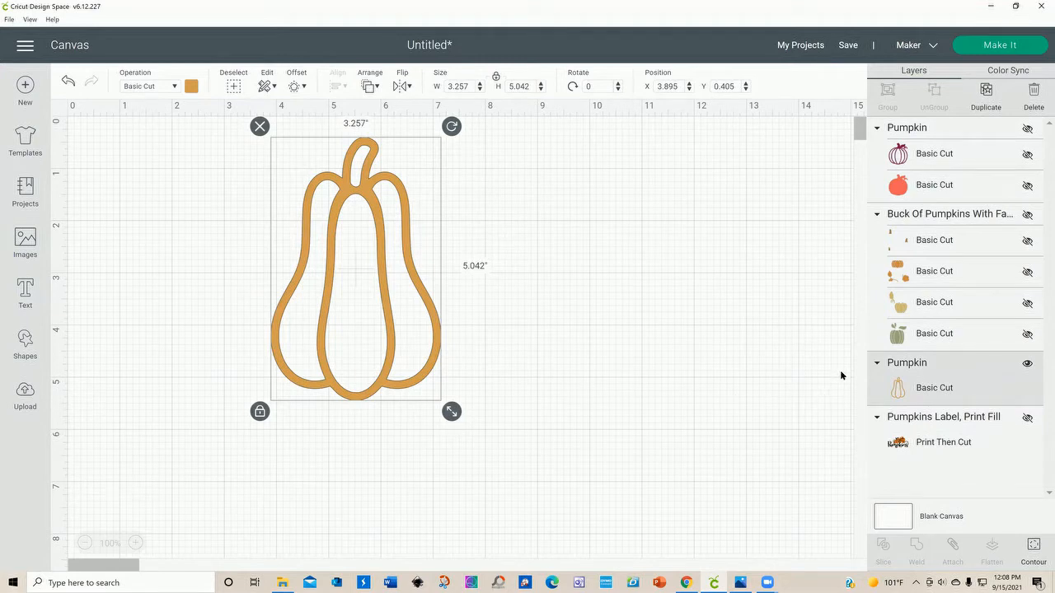
pyautogui.moveTo(370, 389); pyautogui.dragTo(272, 404)
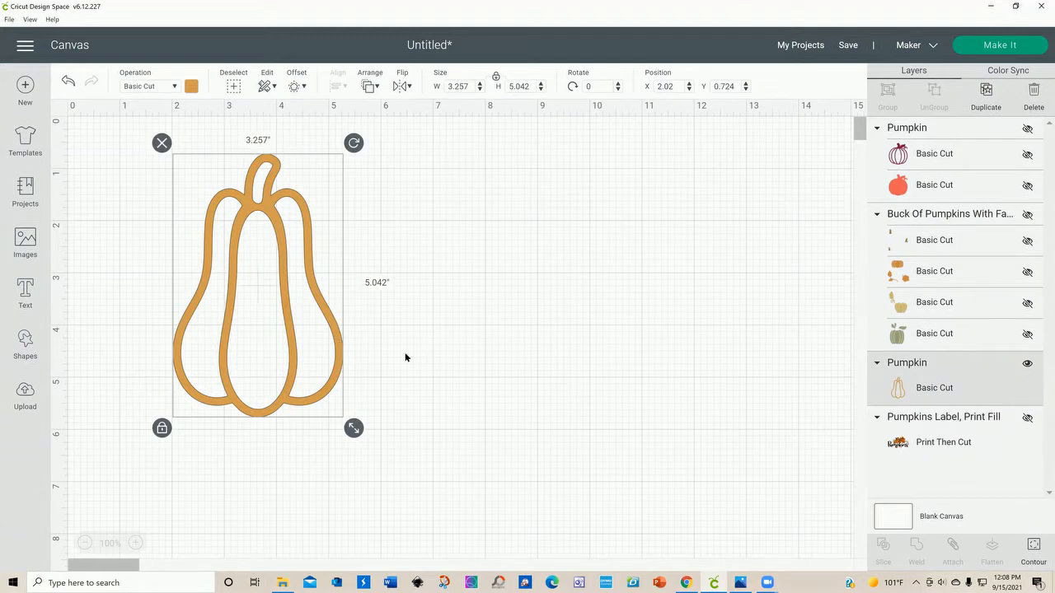
pyautogui.click(984, 94)
pyautogui.moveTo(355, 394); pyautogui.dragTo(633, 384)
pyautogui.moveTo(553, 404); pyautogui.dragTo(591, 410)
# Recolor the duplicate gourd outline black and move it farther away from the original.
pyautogui.click(190, 87)
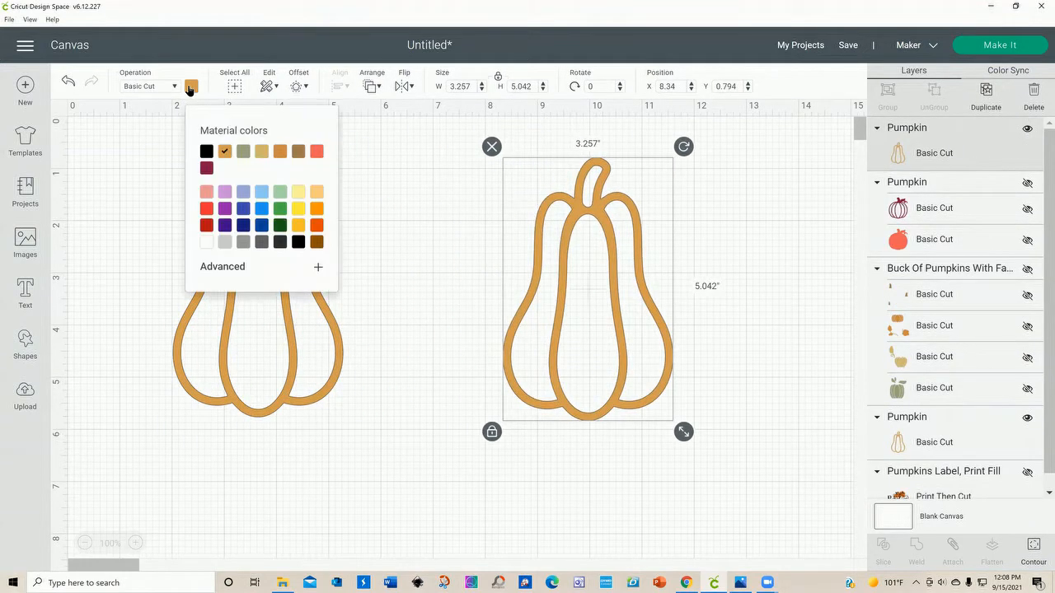
pyautogui.click(299, 244)
pyautogui.moveTo(584, 381); pyautogui.dragTo(624, 382)
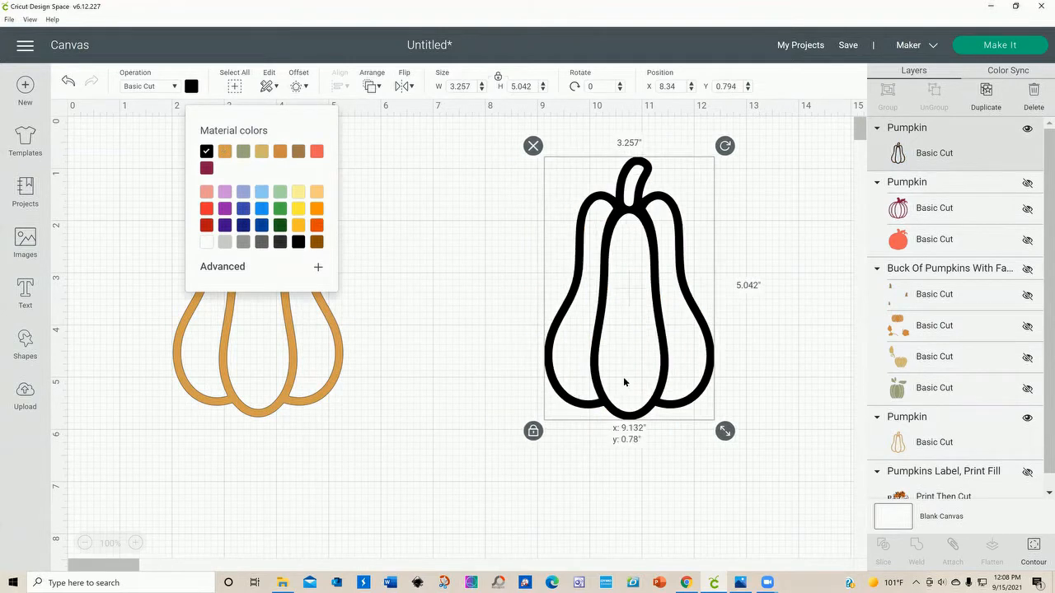
pyautogui.moveTo(712, 374); pyautogui.dragTo(800, 375)
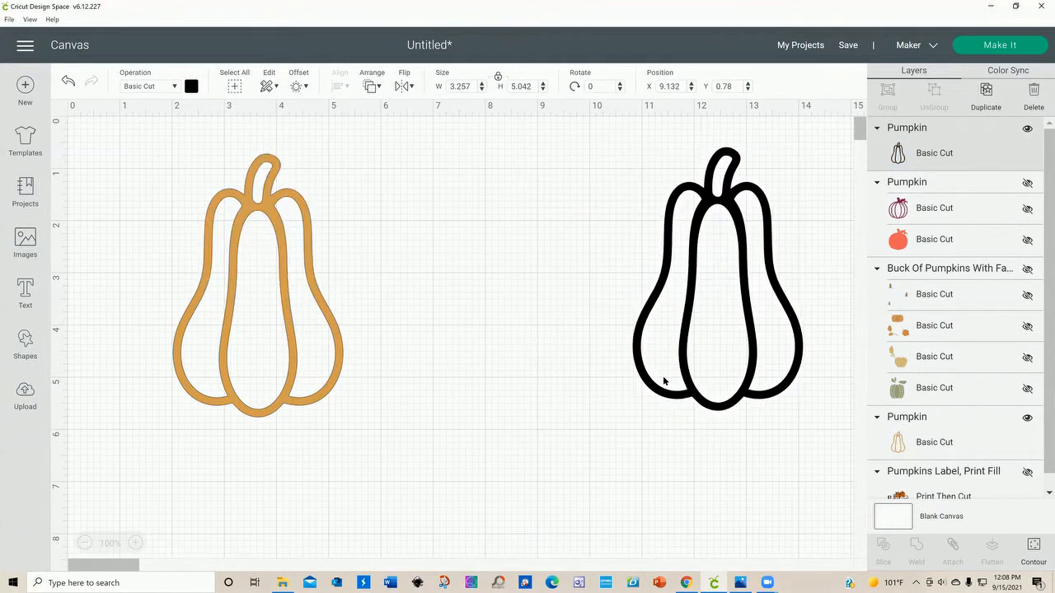
# Use Contour on the original gourd to hide its outer outline and stem opening, keeping the three body sections.
pyautogui.click(274, 402)
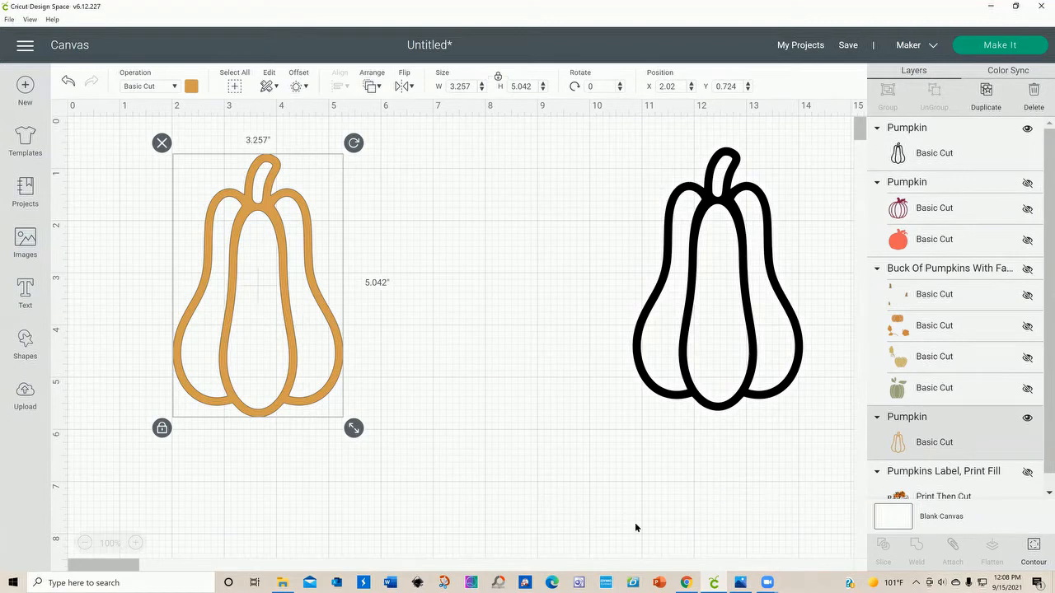
pyautogui.click(1035, 545)
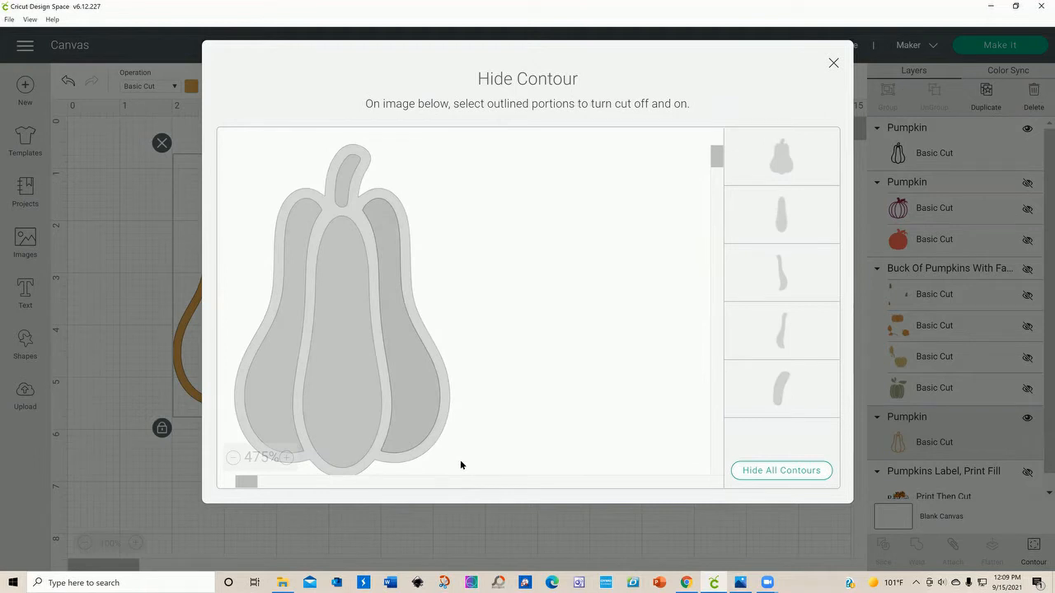
pyautogui.click(406, 451)
pyautogui.click(403, 459)
pyautogui.click(361, 462)
pyautogui.click(787, 152)
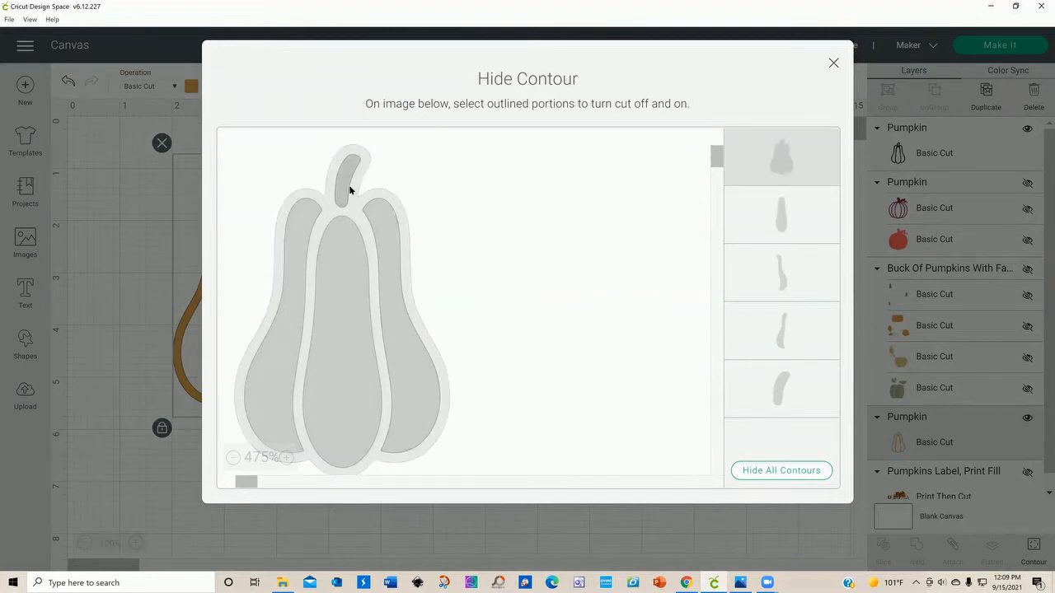
pyautogui.click(785, 391)
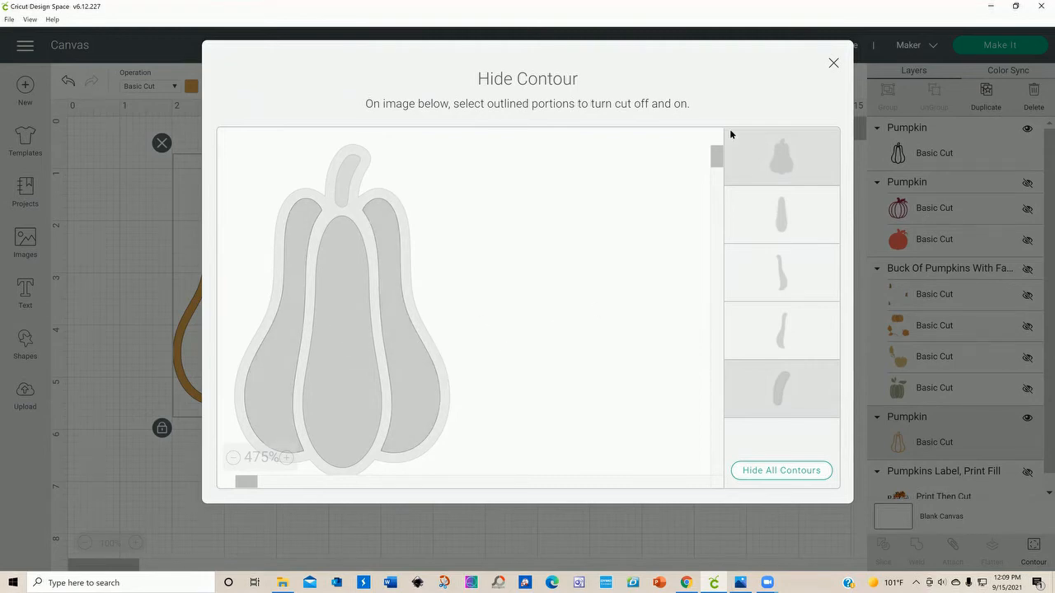
pyautogui.click(834, 64)
# Space the gourd sections and black outline apart, then duplicate the sections and place the copy between them at about X 5.33, Y 1.
pyautogui.moveTo(237, 367); pyautogui.dragTo(219, 360)
pyautogui.moveTo(696, 383); pyautogui.dragTo(639, 359)
pyautogui.moveTo(252, 382)
pyautogui.mouseDown()
pyautogui.moveTo(264, 399)
pyautogui.moveTo(233, 382)
pyautogui.mouseUp()
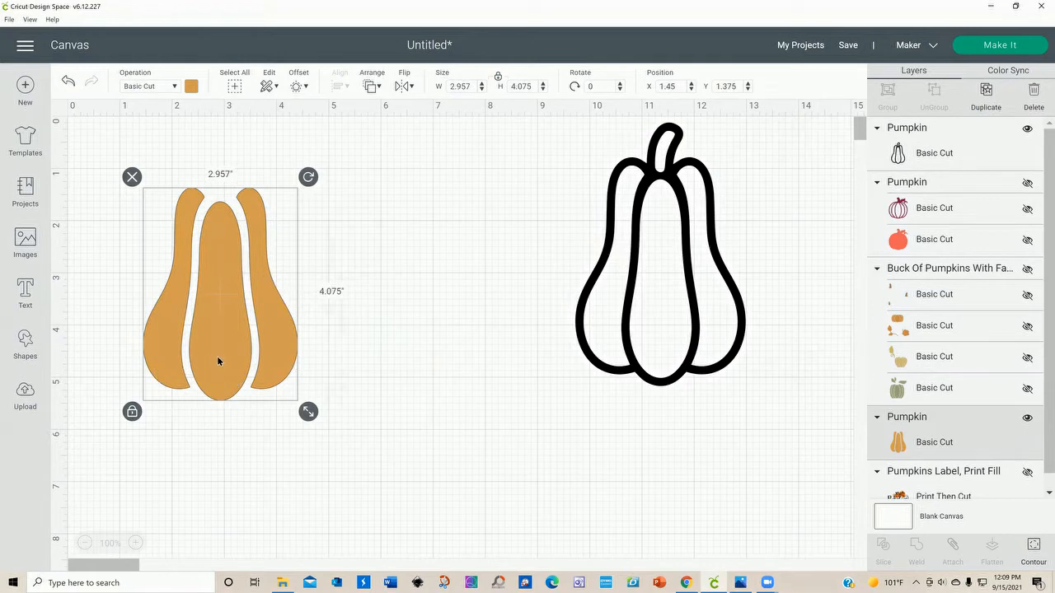
pyautogui.click(975, 106)
pyautogui.moveTo(230, 353); pyautogui.dragTo(433, 311)
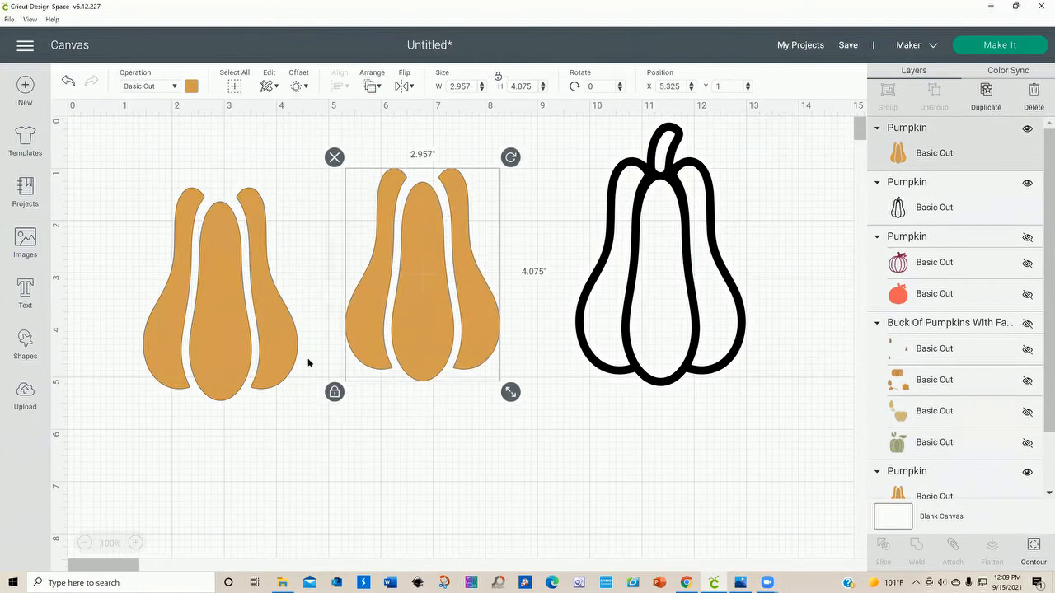
# Use Contour on the original gourd sections to hide the center section, keeping only the two side sections.
pyautogui.click(217, 383)
pyautogui.moveTo(218, 385); pyautogui.dragTo(219, 385)
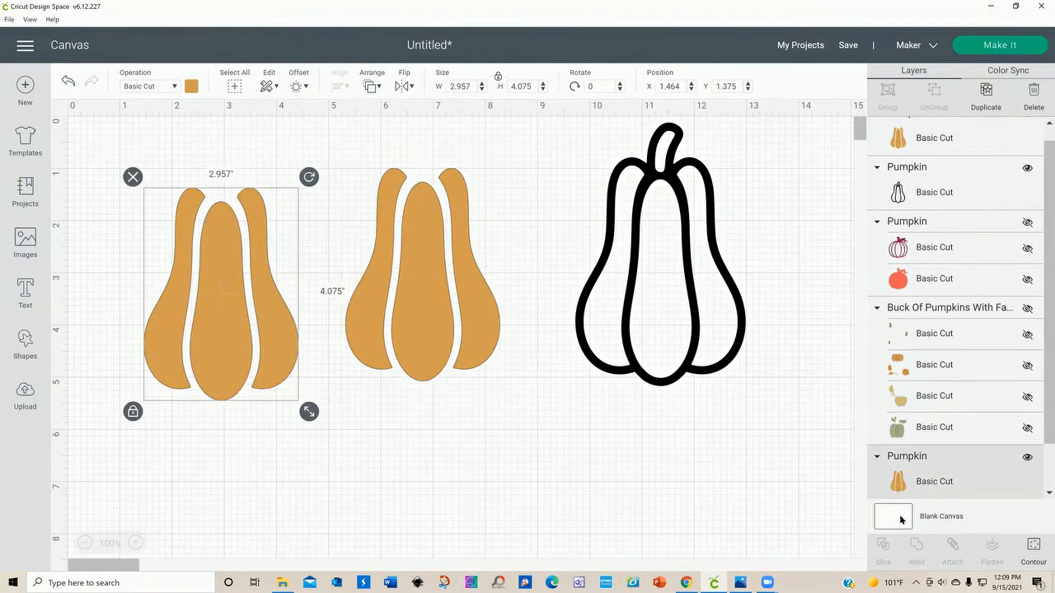
pyautogui.click(1034, 548)
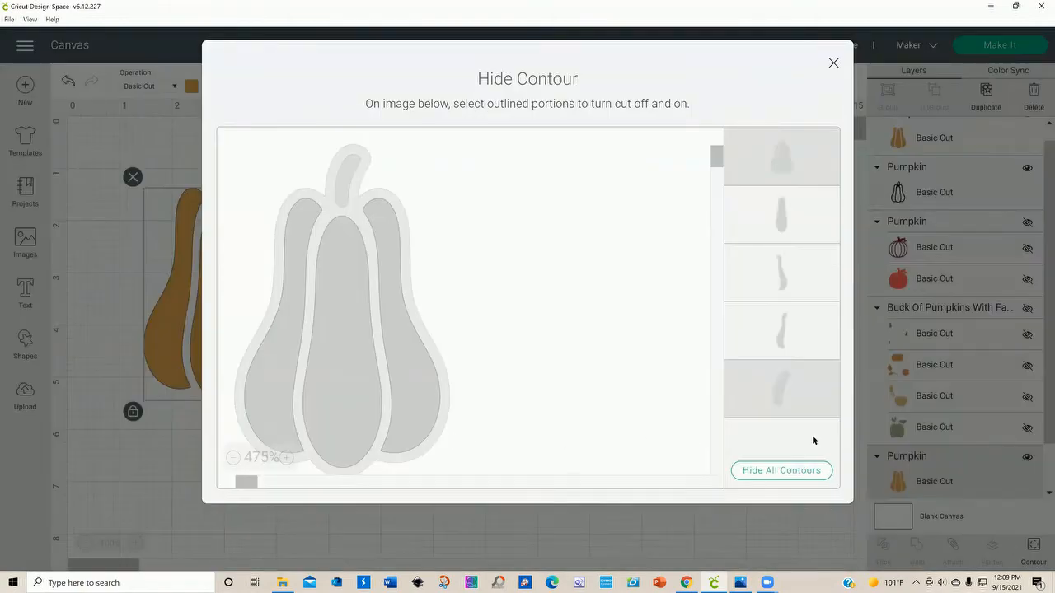
pyautogui.click(784, 223)
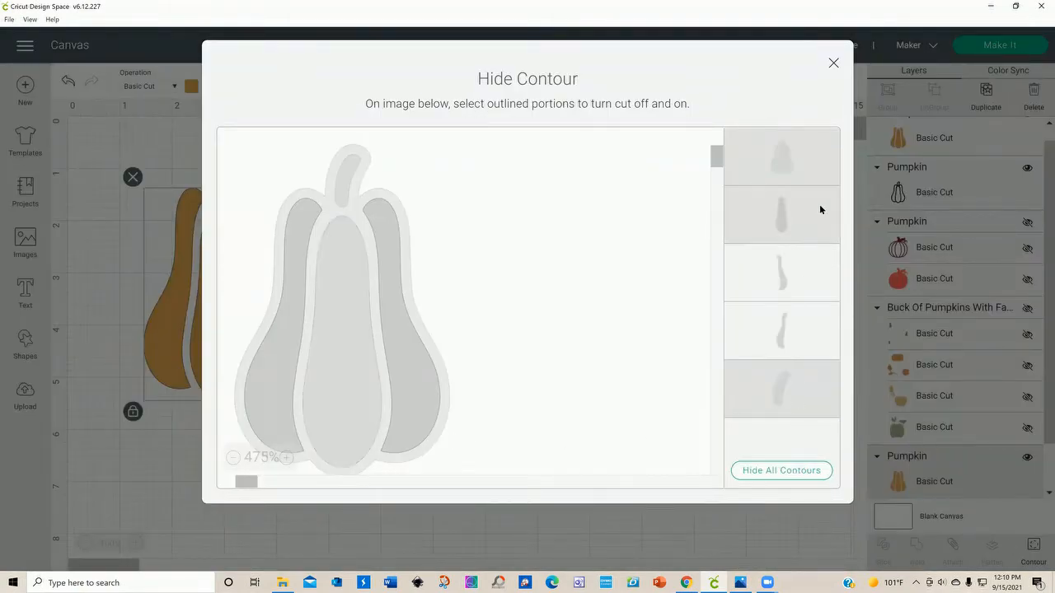
pyautogui.click(833, 64)
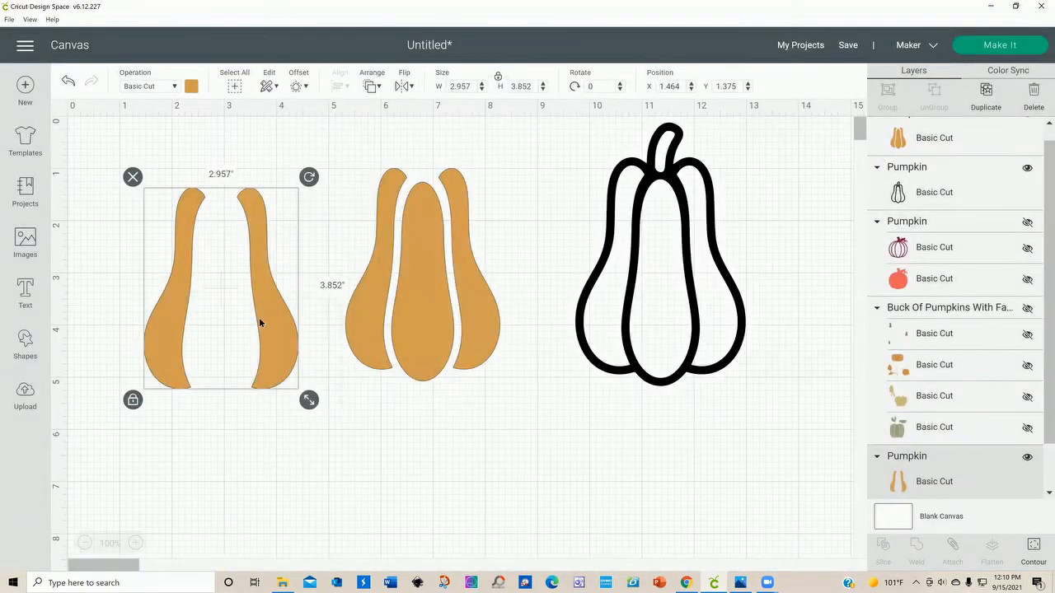
# Use Contour on the duplicated gourd sections to hide both side sections, keeping only the center section.
pyautogui.click(414, 338)
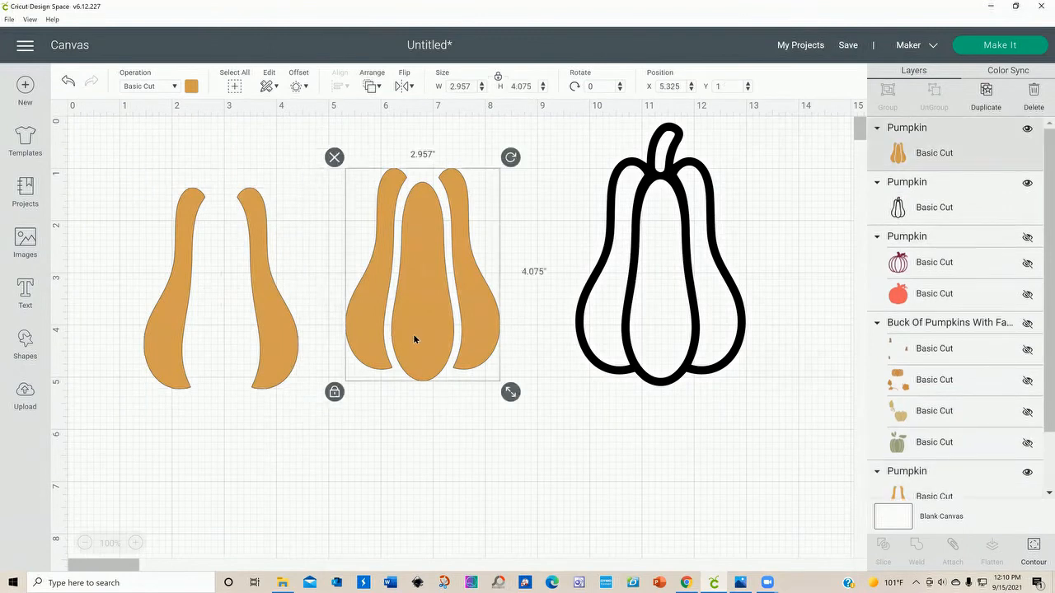
pyautogui.click(1033, 549)
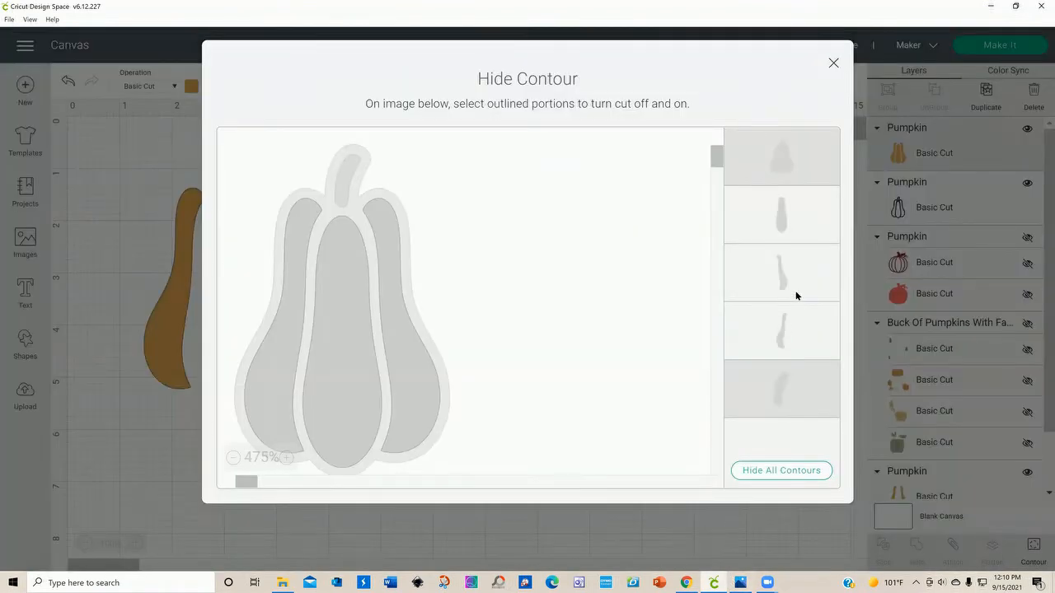
pyautogui.click(782, 283)
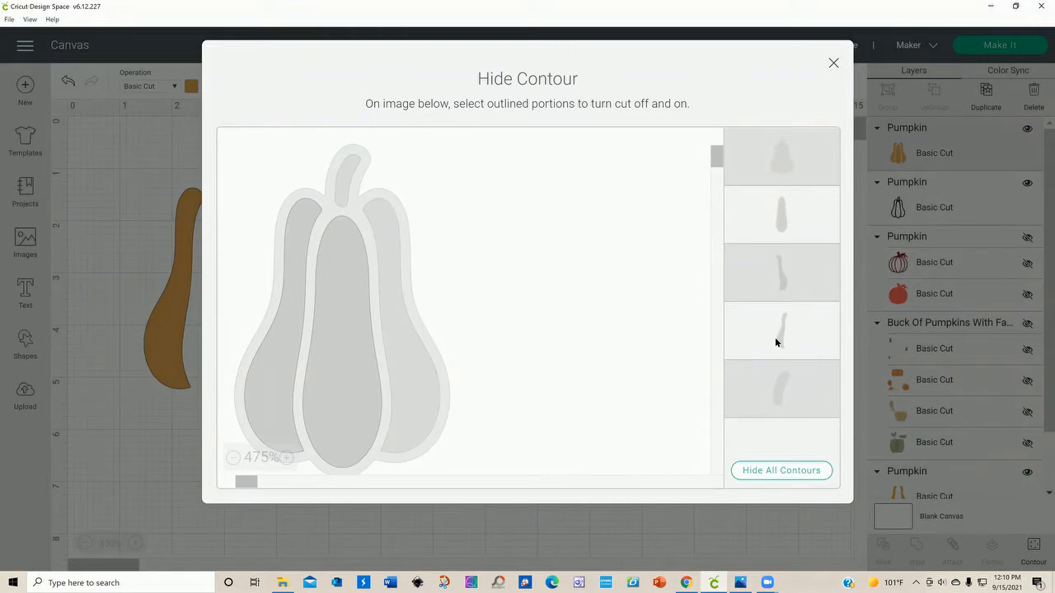
pyautogui.click(775, 337)
pyautogui.click(834, 63)
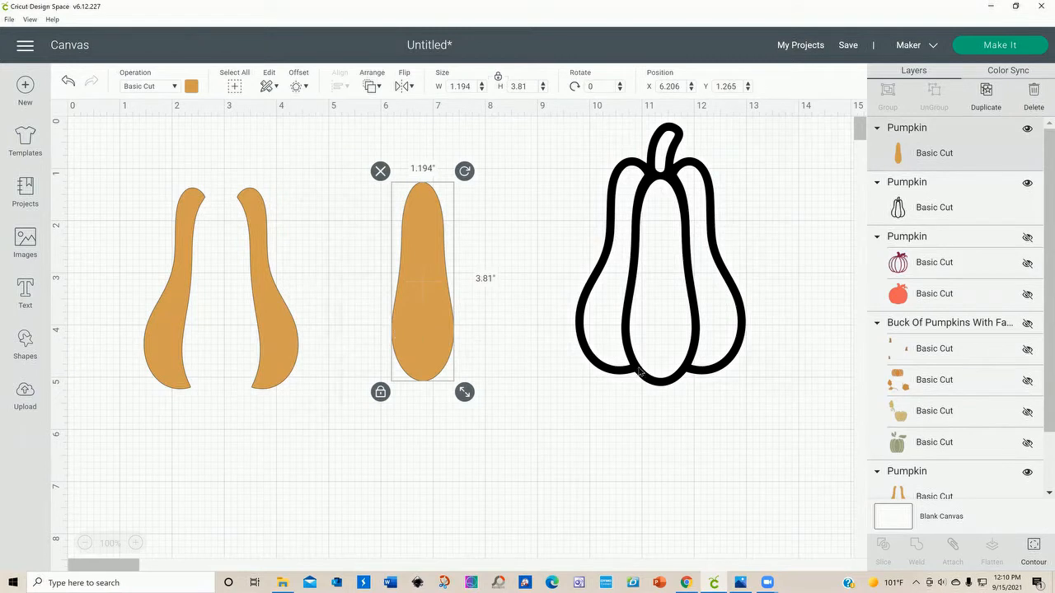
# Spread out the black outline, center section and side sections, placing the side sections at about X 1.71, Y 1.29.
pyautogui.moveTo(641, 372); pyautogui.dragTo(676, 371)
pyautogui.moveTo(420, 351); pyautogui.dragTo(457, 356)
pyautogui.moveTo(285, 370); pyautogui.dragTo(294, 365)
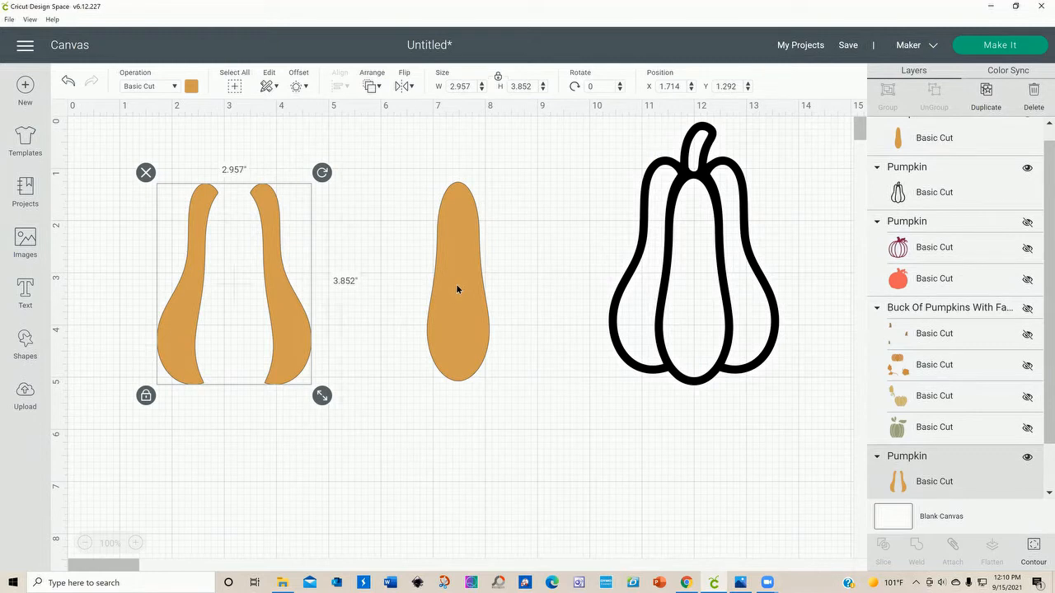
# Set the side sections to standard Print Then Cut and fill them with the black-and-white buffalo plaid pattern, using the grayscale color filter.
pyautogui.click(174, 88)
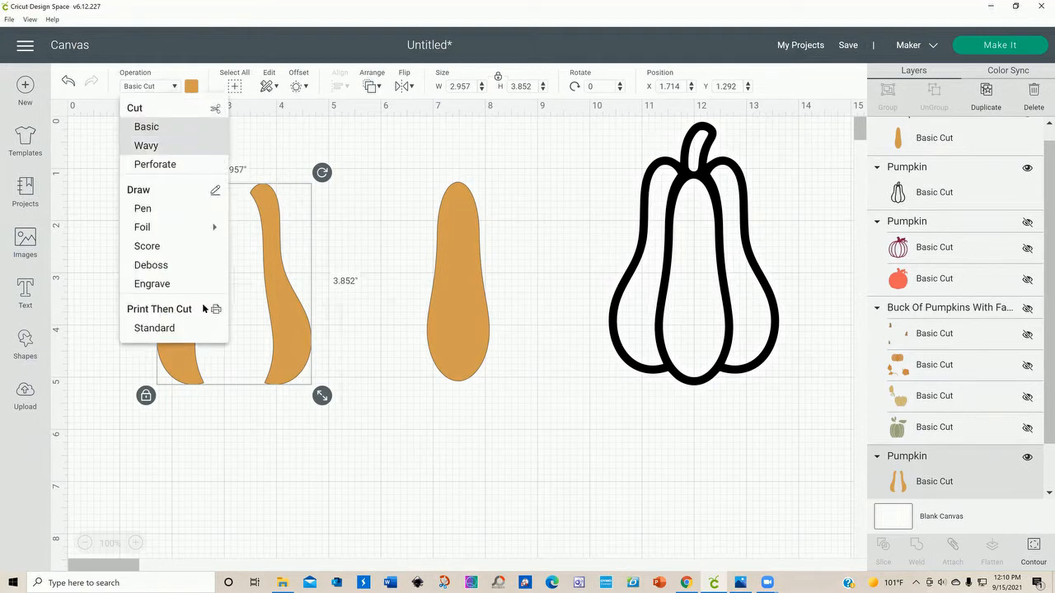
pyautogui.click(140, 338)
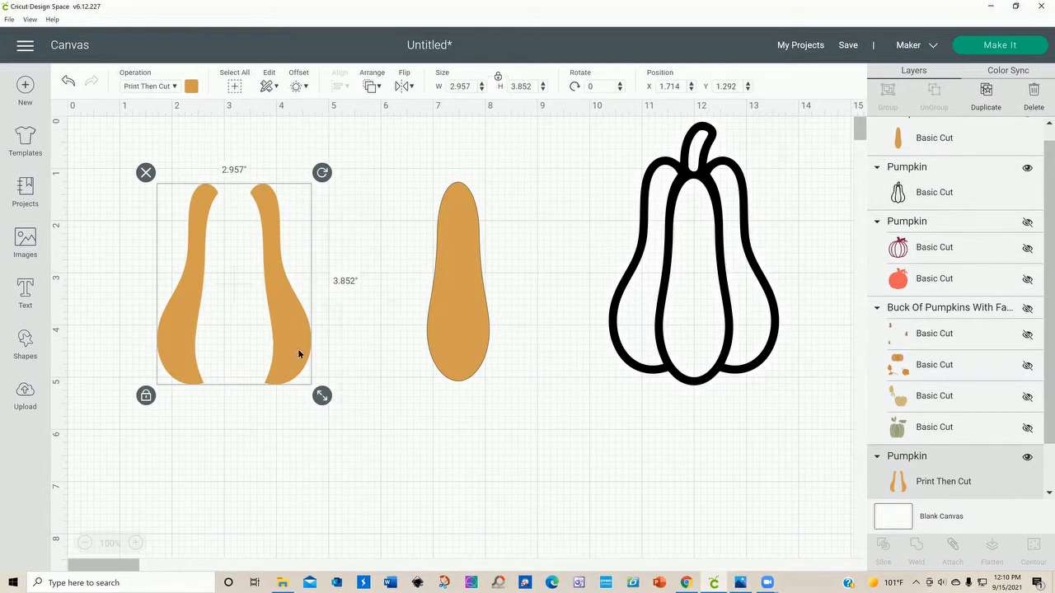
pyautogui.click(187, 87)
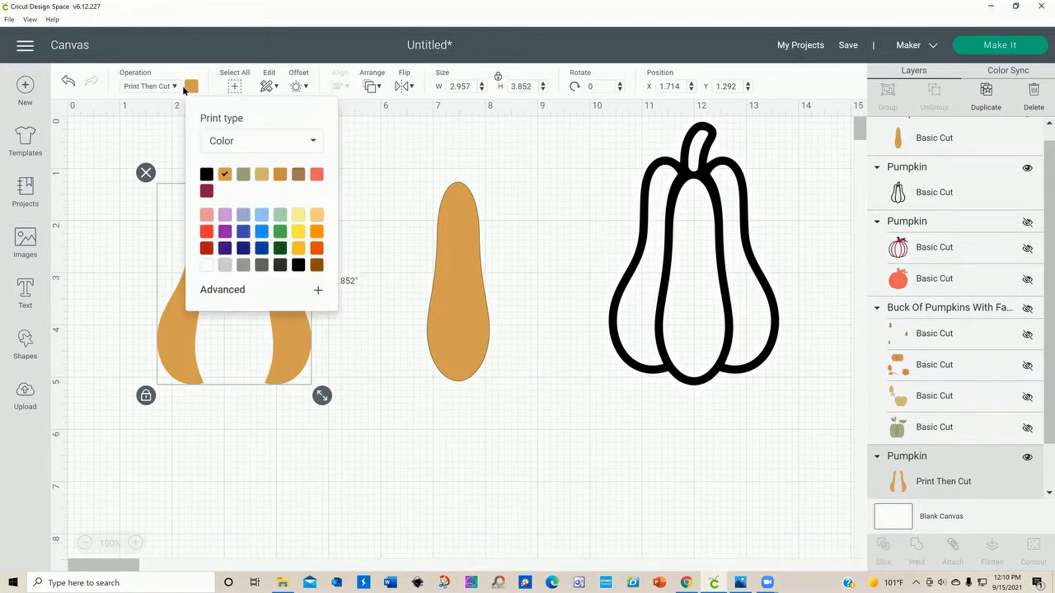
pyautogui.click(313, 143)
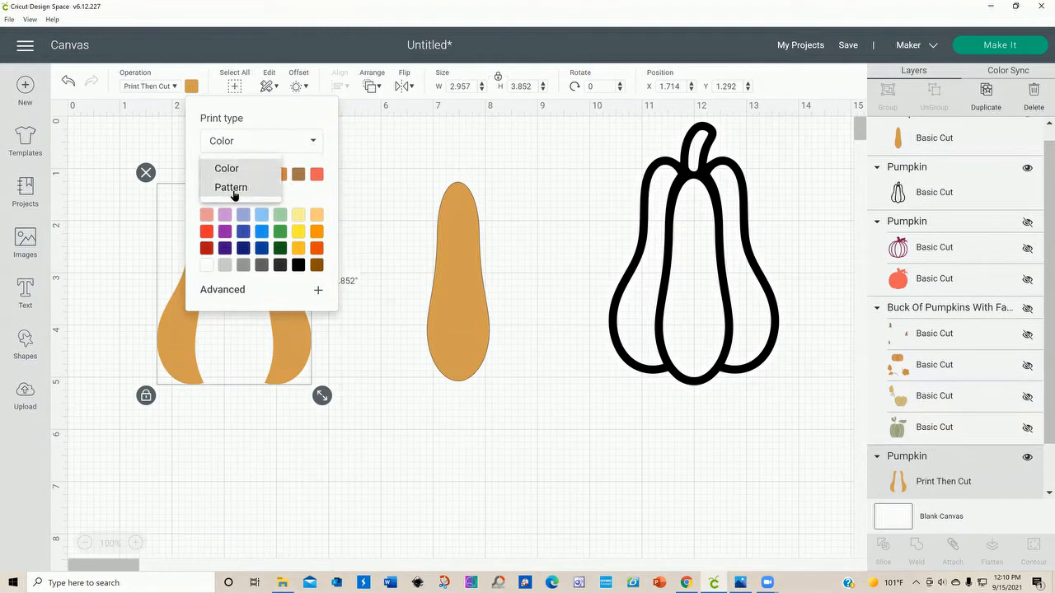
pyautogui.click(232, 189)
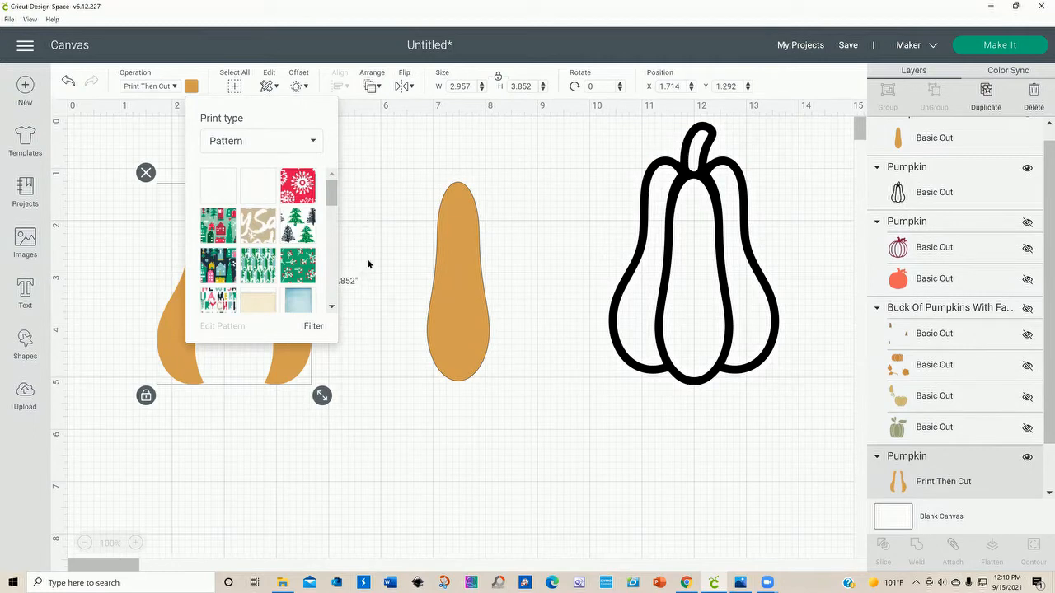
pyautogui.moveTo(332, 191)
pyautogui.mouseDown()
pyautogui.moveTo(328, 238)
pyautogui.moveTo(324, 193)
pyautogui.mouseUp()
pyautogui.click(314, 326)
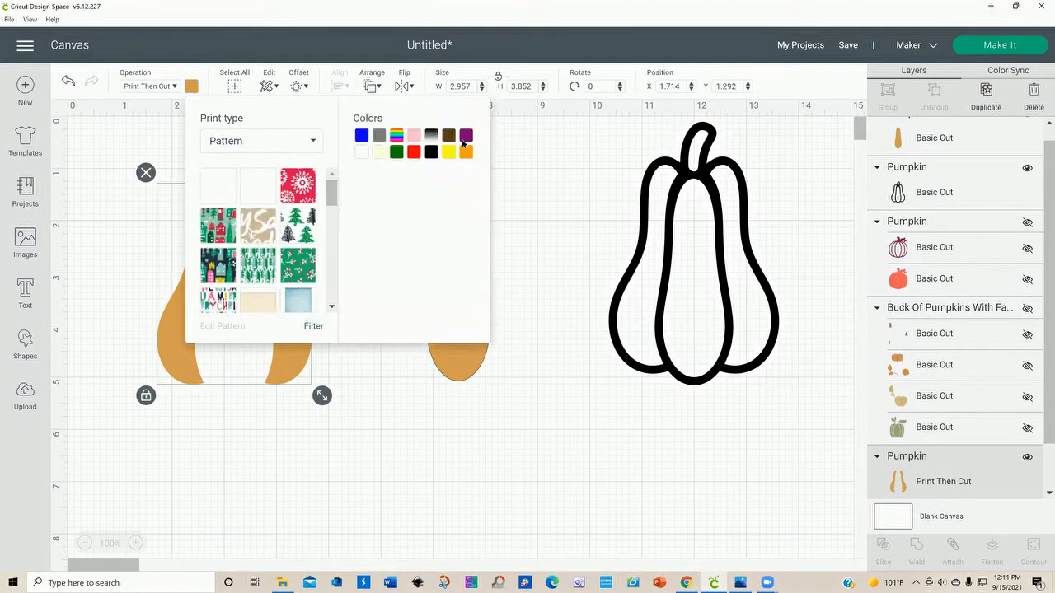
pyautogui.click(432, 136)
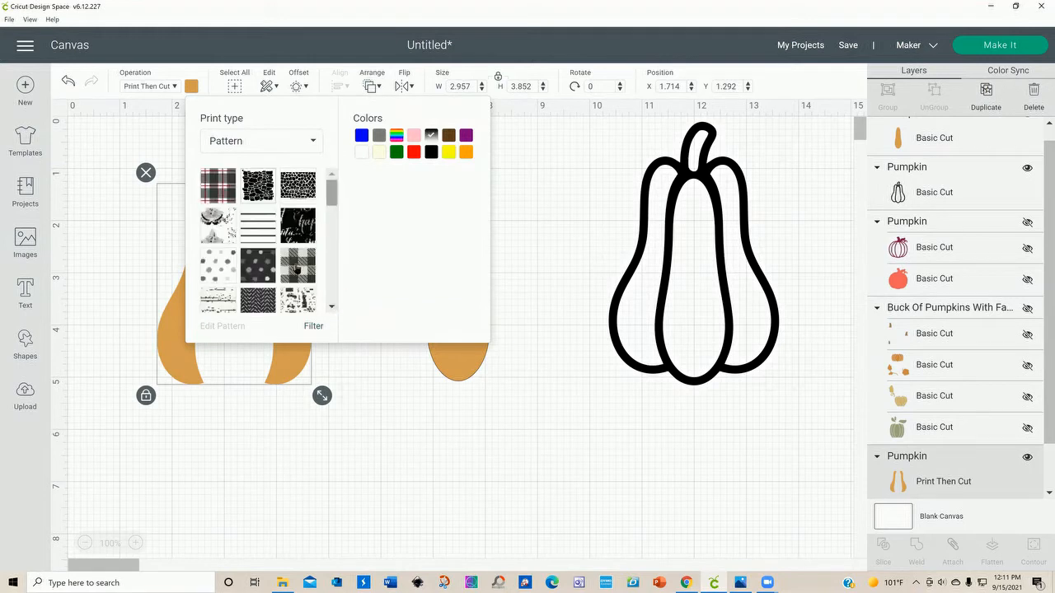
pyautogui.click(299, 266)
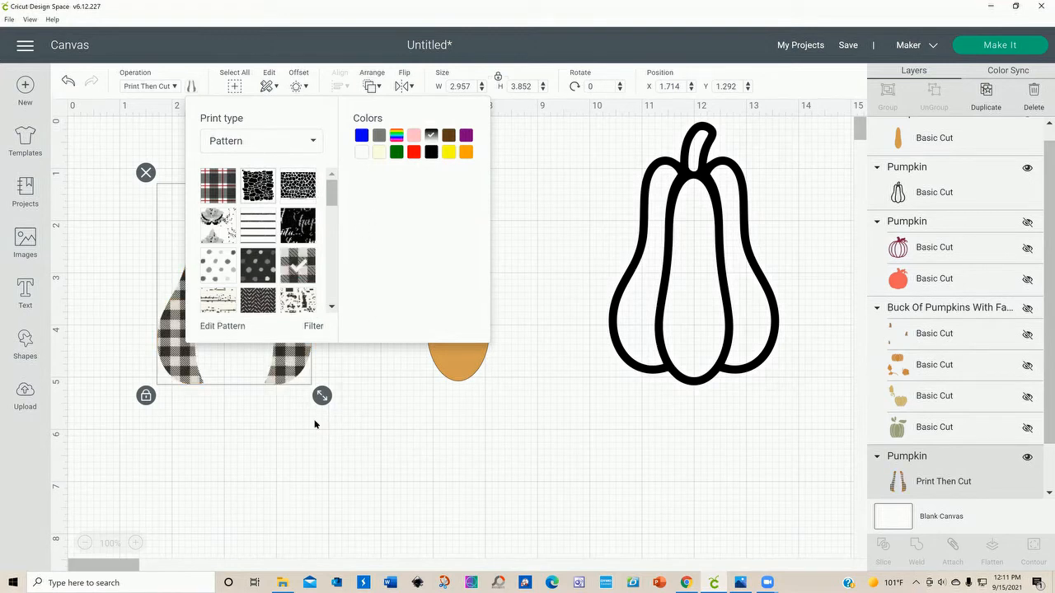
# Move the plaid side sections to about X 7.85, Y 3.64 and set their pattern scale to 72.
pyautogui.moveTo(250, 373); pyautogui.dragTo(398, 461)
pyautogui.moveTo(524, 504); pyautogui.dragTo(567, 490)
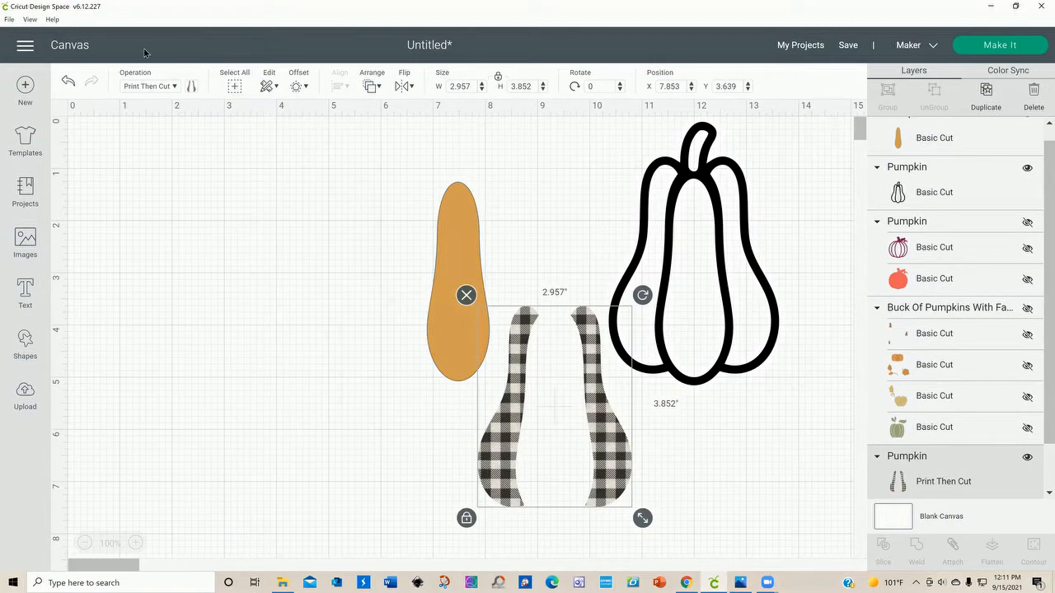
pyautogui.click(191, 91)
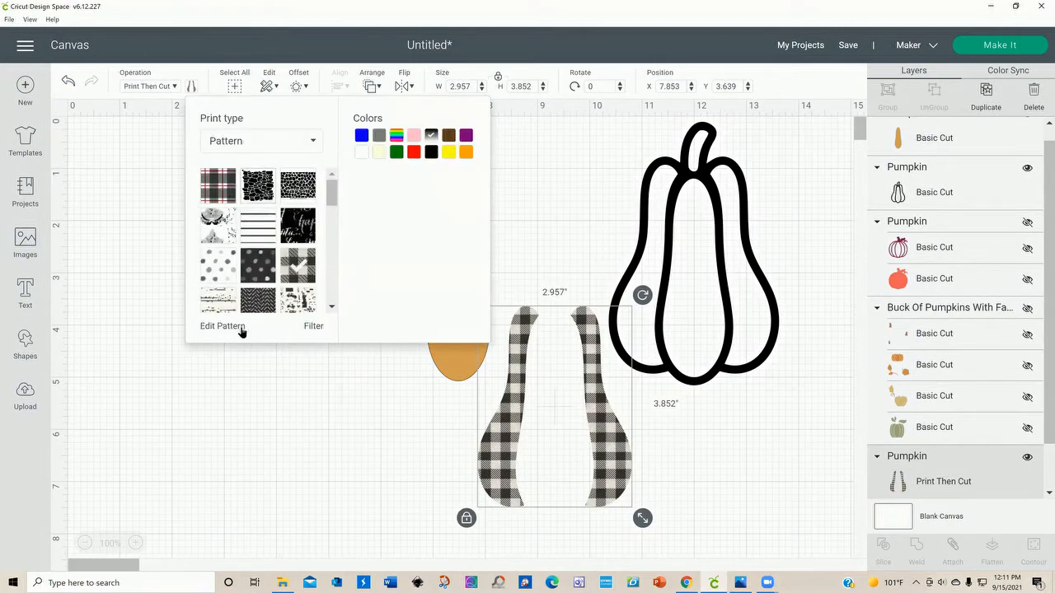
pyautogui.click(232, 328)
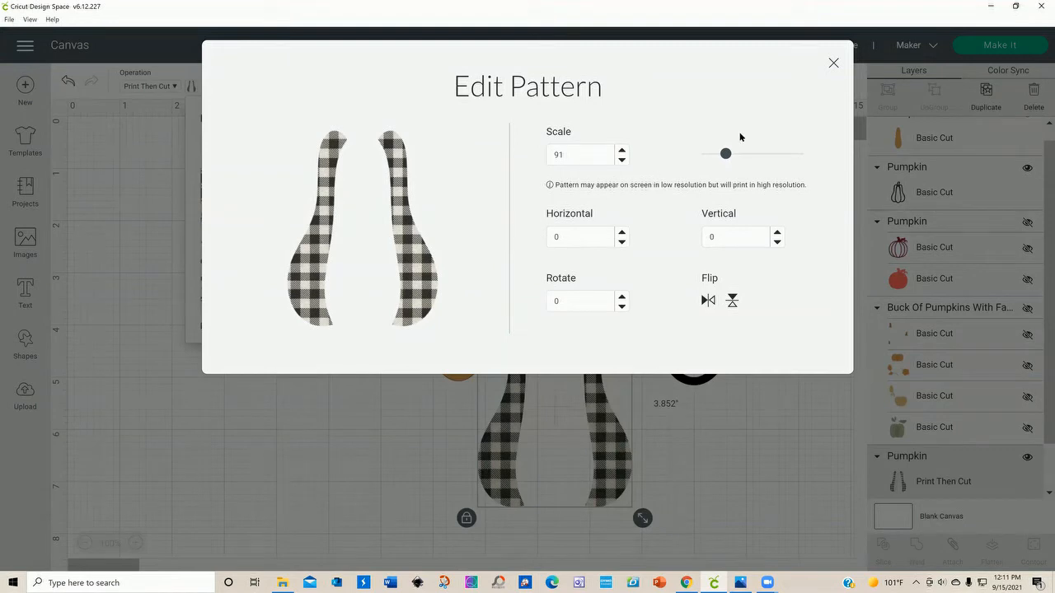
pyautogui.moveTo(725, 154); pyautogui.dragTo(721, 154)
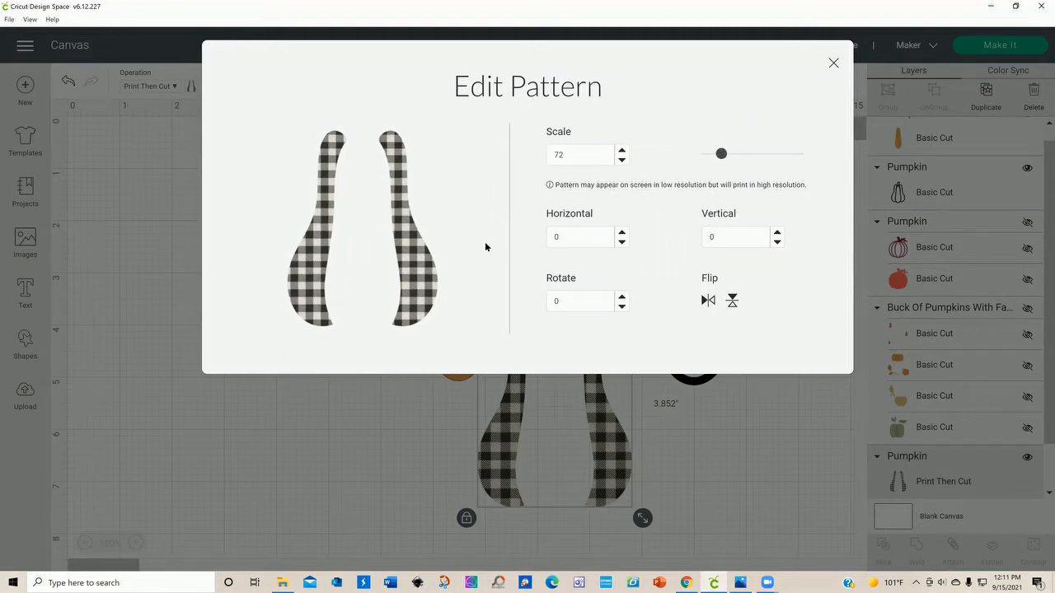
pyautogui.click(835, 63)
# Place the plaid side sections inside the black outline and move the center section to about X 4.28, Y 0.86.
pyautogui.moveTo(498, 452); pyautogui.dragTo(634, 341)
pyautogui.click(470, 465)
pyautogui.moveTo(459, 349)
pyautogui.mouseDown()
pyautogui.moveTo(310, 352)
pyautogui.moveTo(323, 325)
pyautogui.mouseUp()
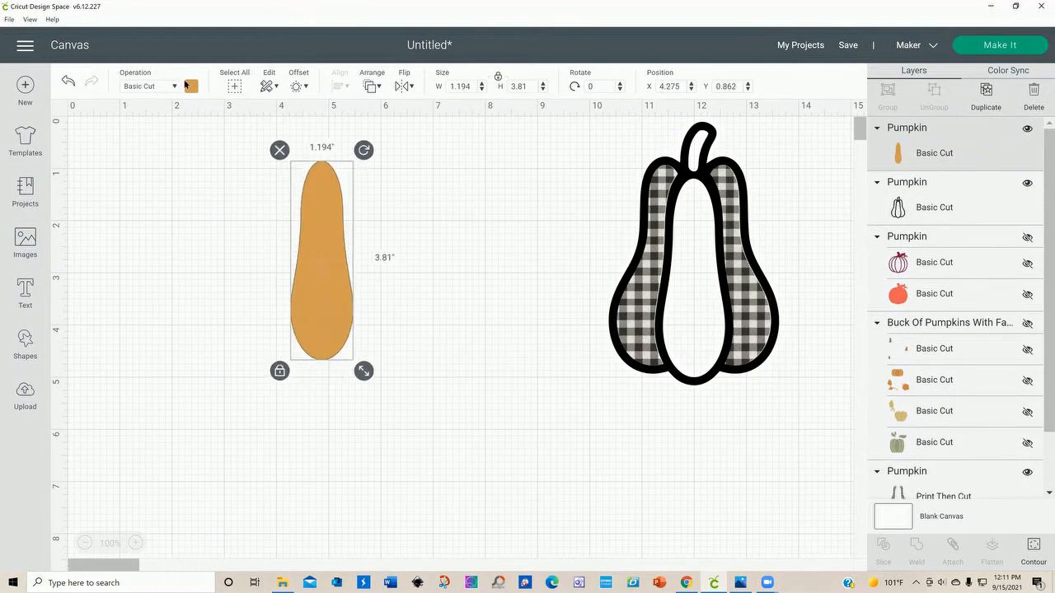
# Set the center section to standard Print Then Cut and fill it with the pale blue speckled pattern, using the blue color filter.
pyautogui.click(173, 87)
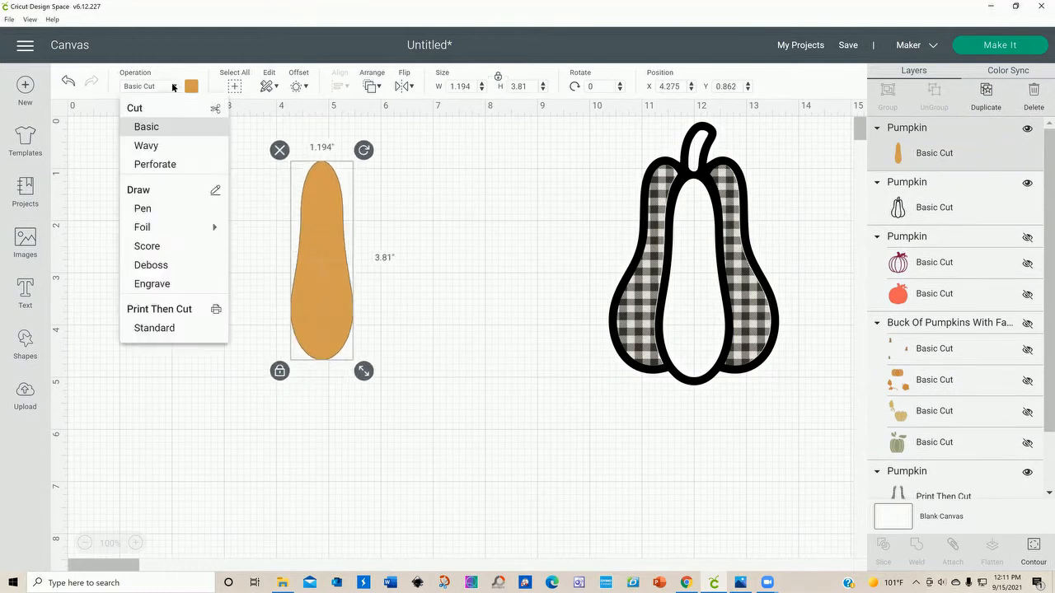
pyautogui.click(148, 328)
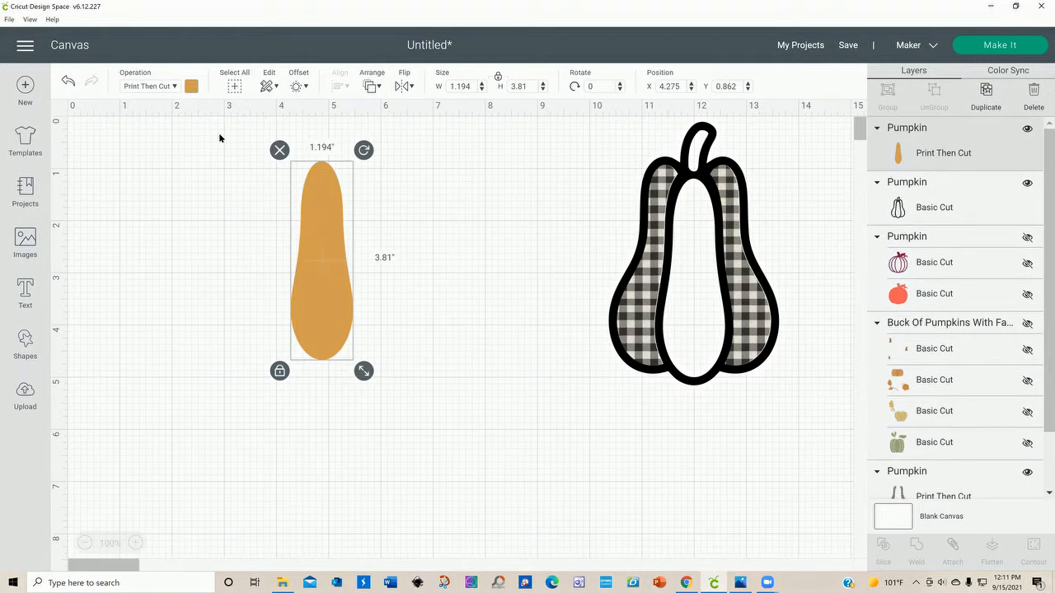
pyautogui.click(195, 90)
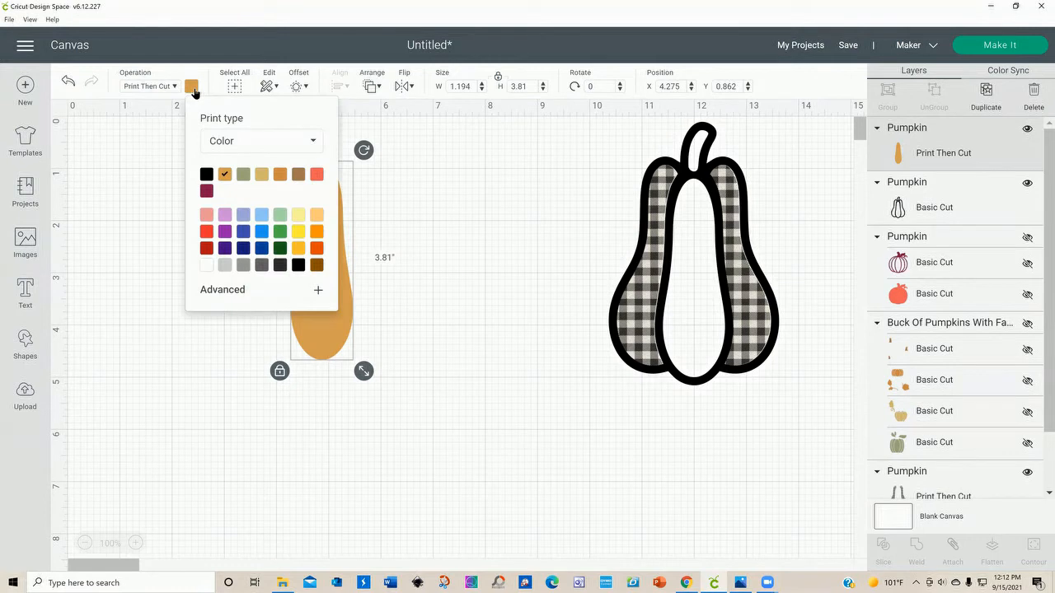
pyautogui.click(311, 142)
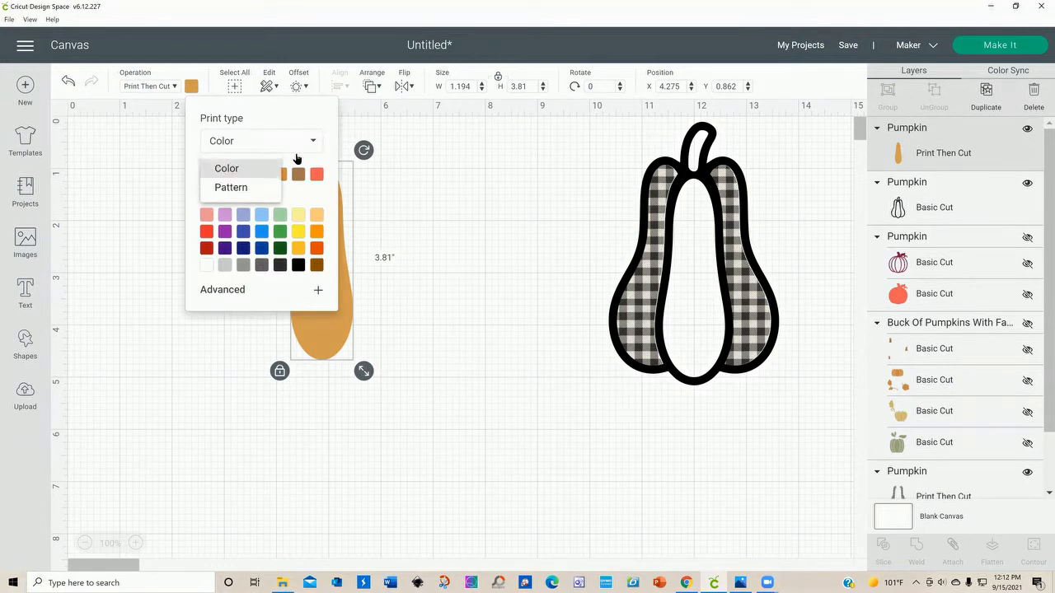
pyautogui.click(238, 188)
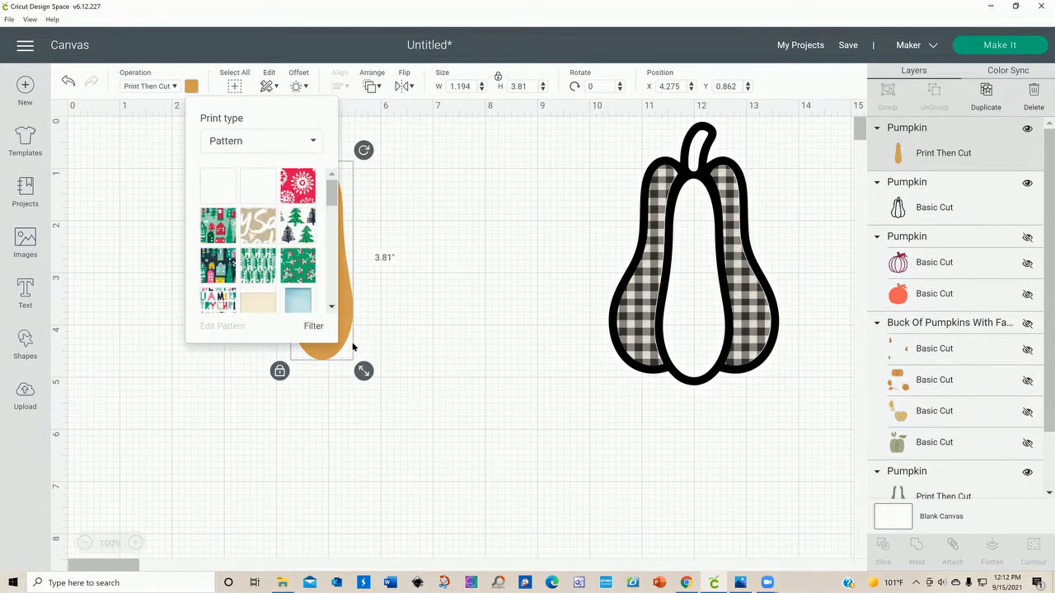
pyautogui.click(313, 327)
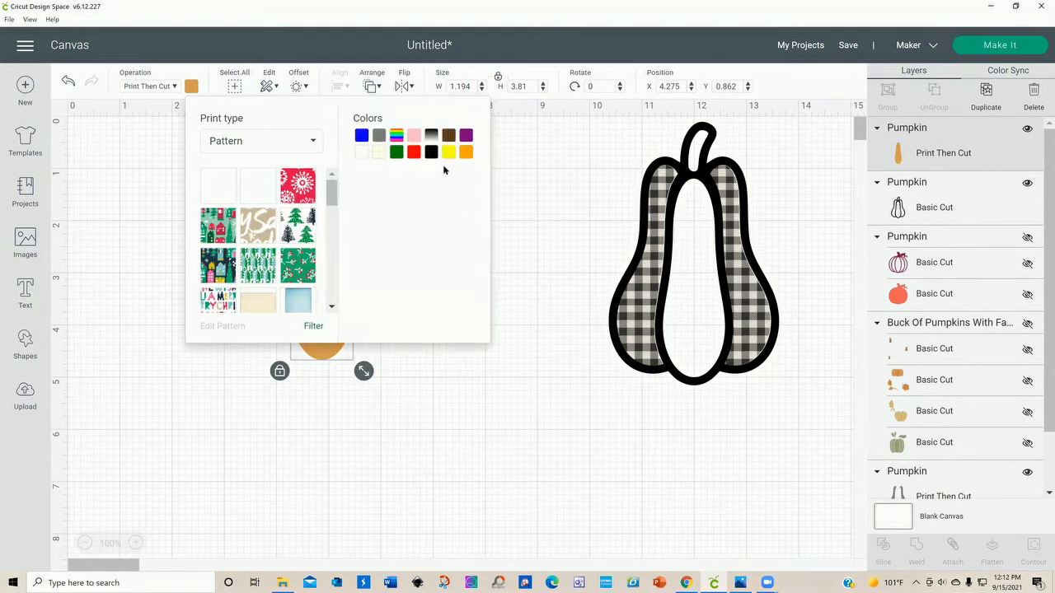
pyautogui.click(361, 136)
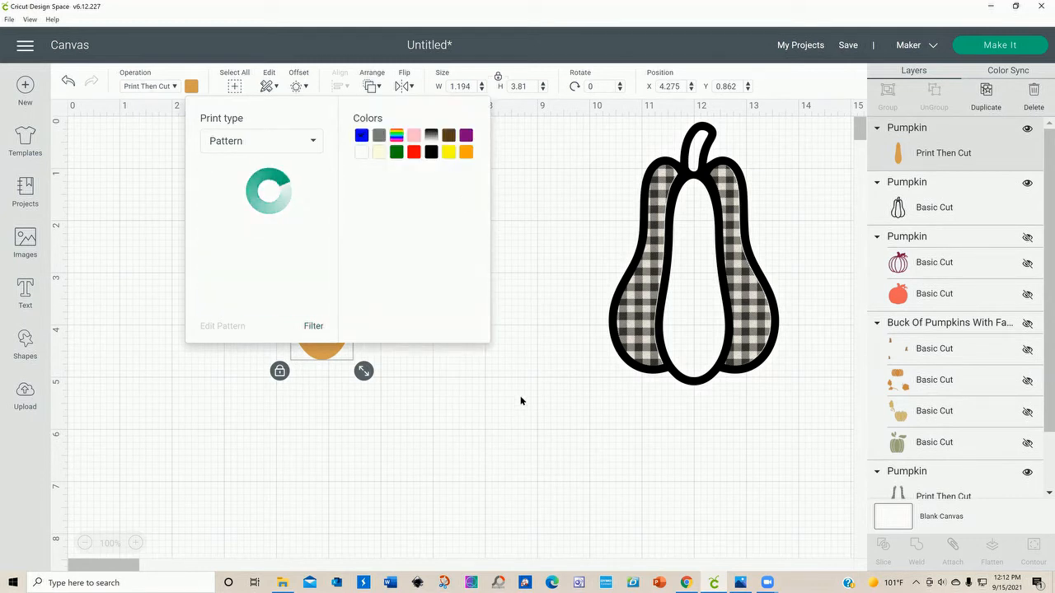
pyautogui.moveTo(336, 201); pyautogui.dragTo(334, 233)
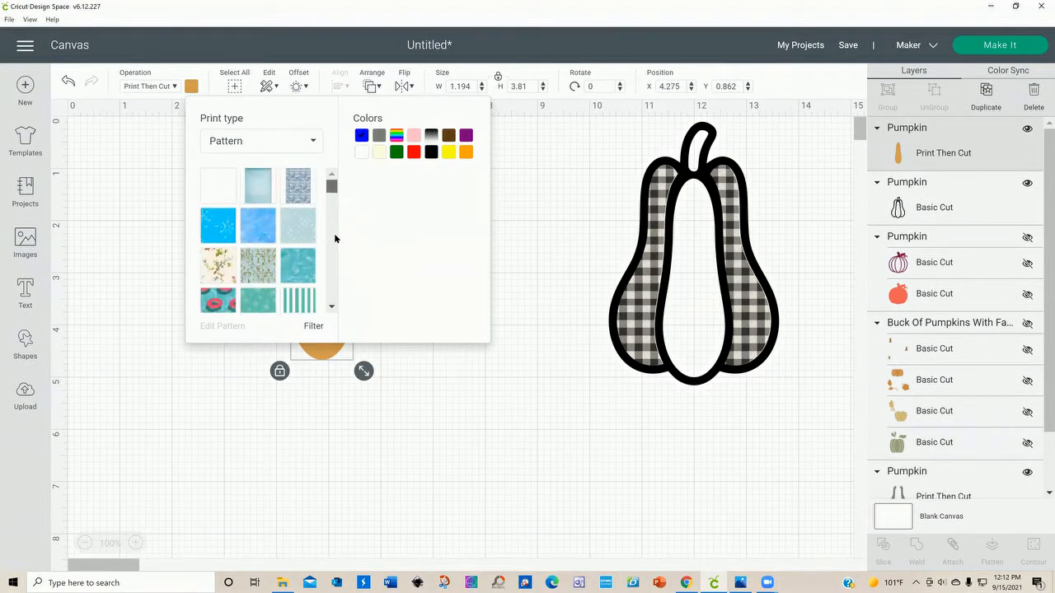
pyautogui.click(294, 223)
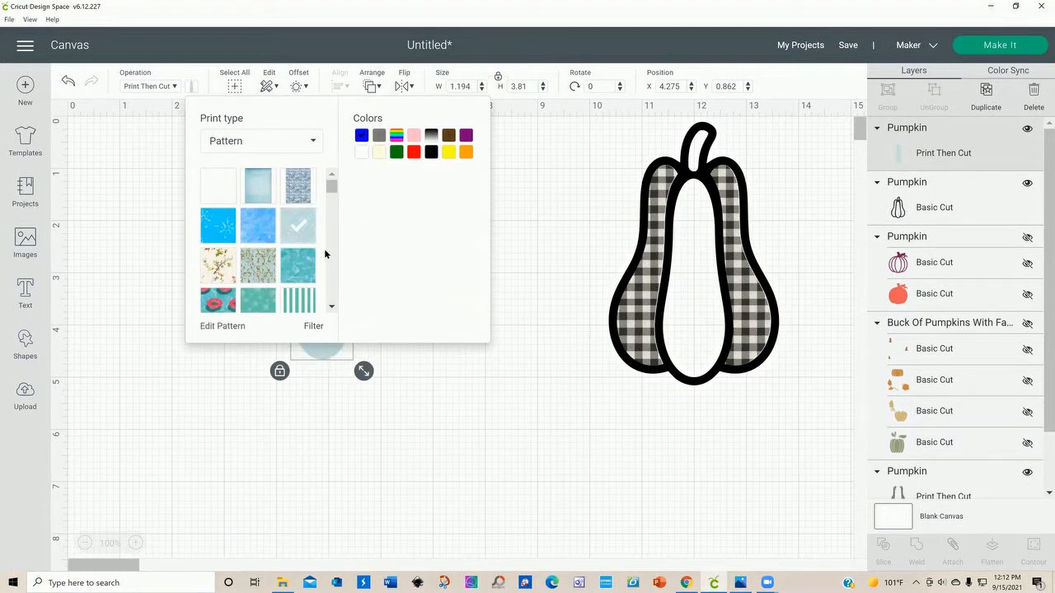
# Fit the pale blue center section into the middle of the gourd outline at about X 11.43, Y 1.18.
pyautogui.click(326, 355)
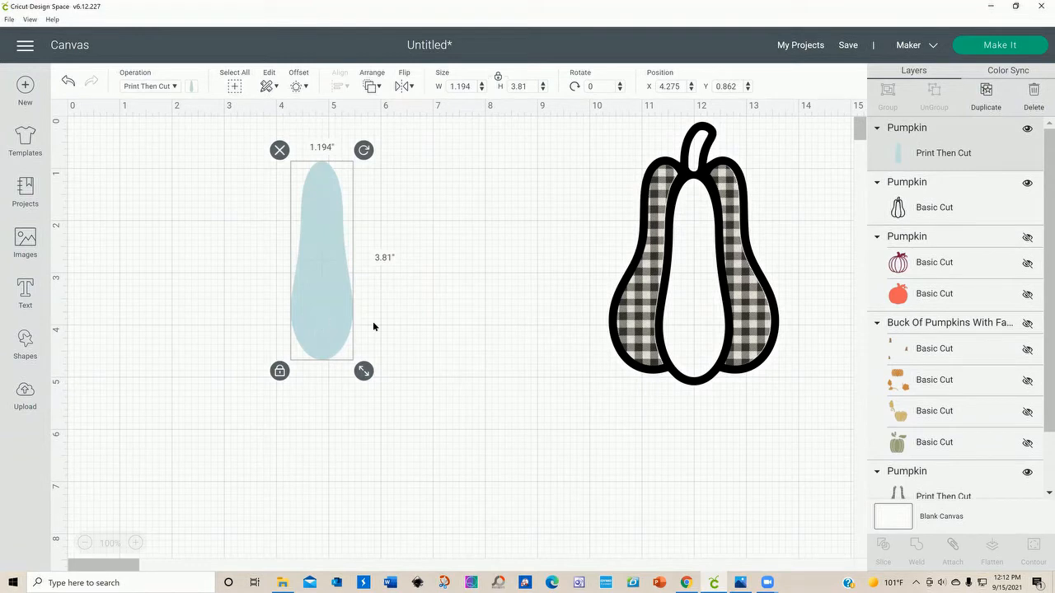
pyautogui.moveTo(328, 337); pyautogui.dragTo(715, 358)
pyautogui.moveTo(700, 359); pyautogui.dragTo(697, 357)
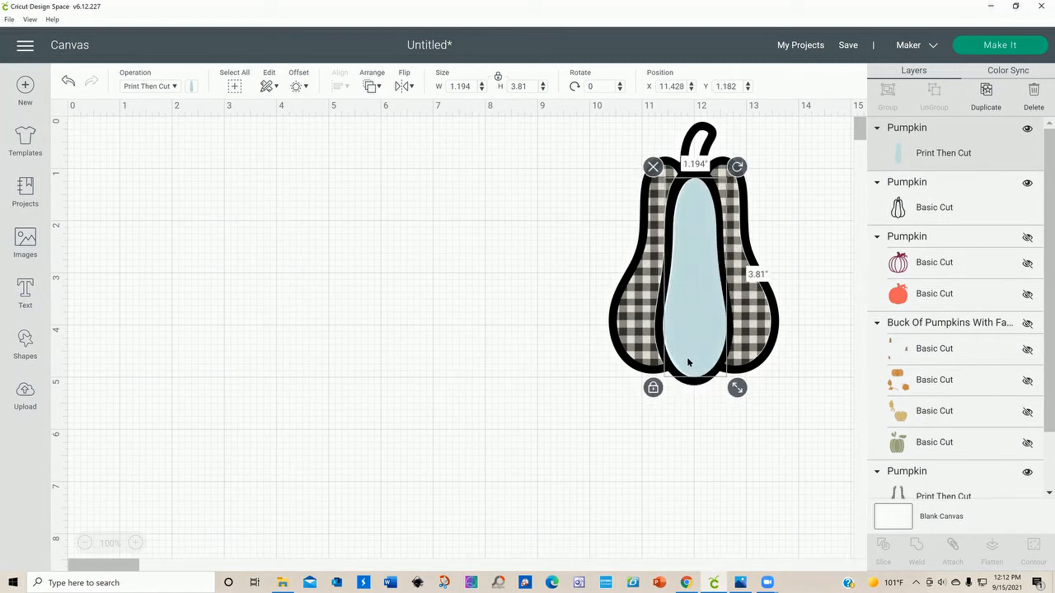
# Move the outline, plaid side sections and blue center separately to mid-canvas, reassembling the gourd at about X 5.83, Y 0.67.
pyautogui.moveTo(546, 139); pyautogui.dragTo(803, 449)
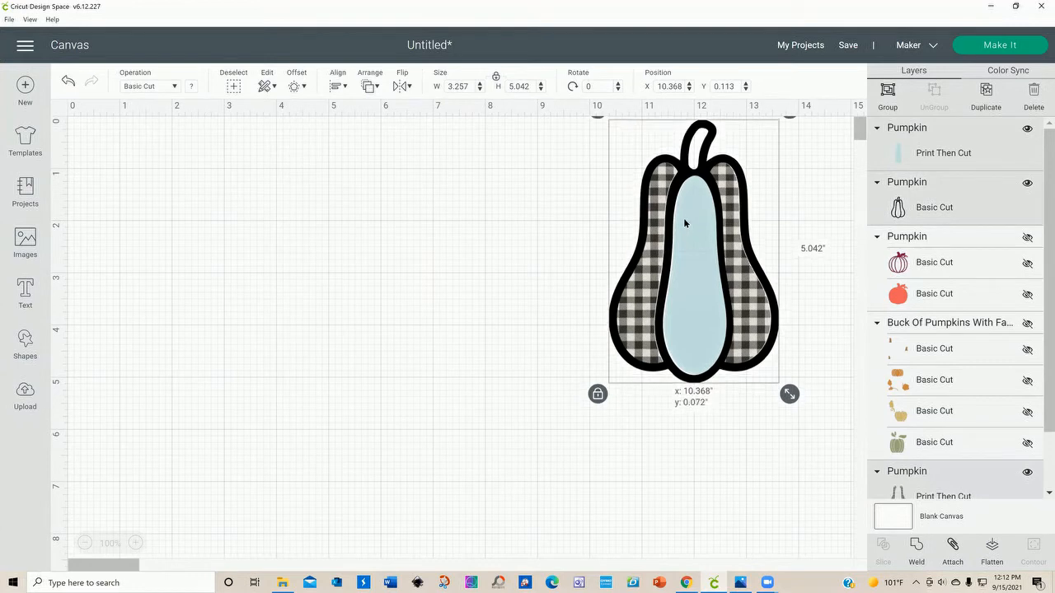
pyautogui.click(799, 250)
pyautogui.click(746, 304)
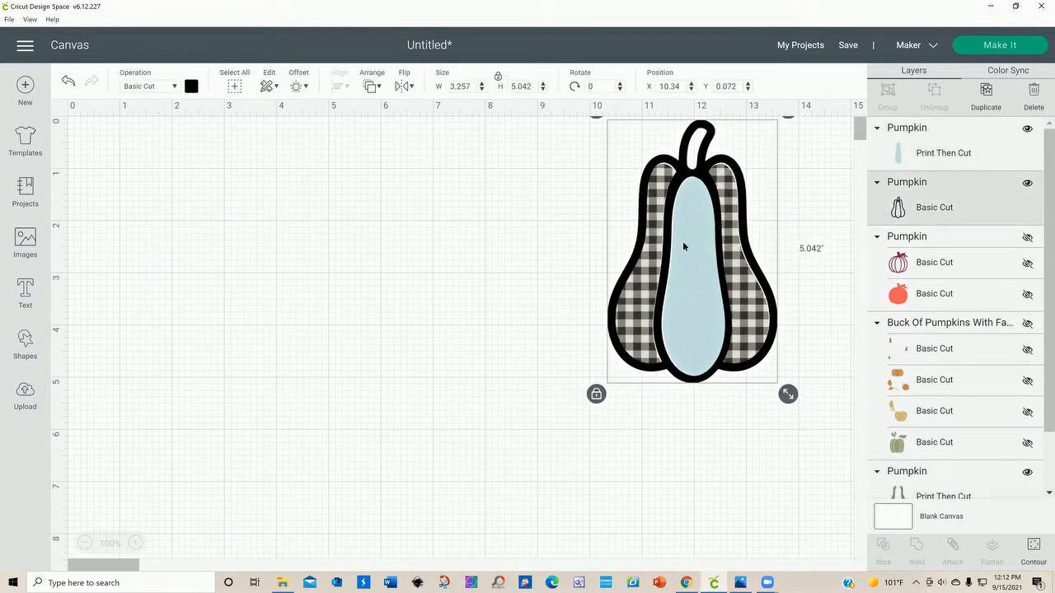
pyautogui.click(294, 513)
pyautogui.moveTo(640, 306); pyautogui.dragTo(398, 330)
pyautogui.moveTo(642, 340); pyautogui.dragTo(412, 369)
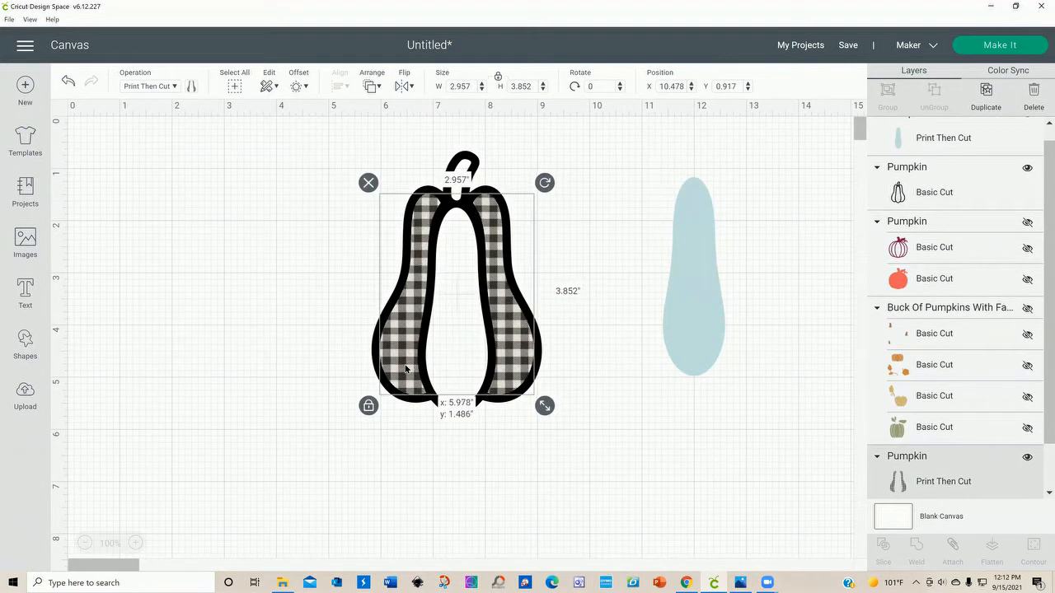
pyautogui.moveTo(678, 347); pyautogui.dragTo(441, 367)
pyautogui.click(624, 397)
# Group the three gourd layers and move the group to about X 10.72, Y 0.42.
pyautogui.moveTo(302, 146); pyautogui.dragTo(619, 426)
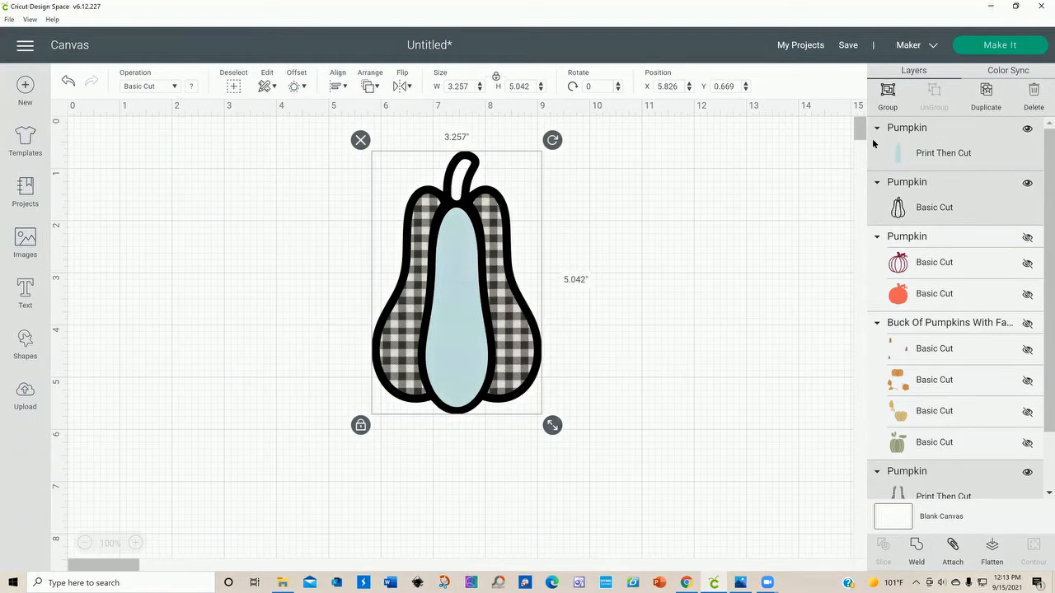
pyautogui.click(887, 92)
pyautogui.moveTo(450, 304); pyautogui.dragTo(626, 305)
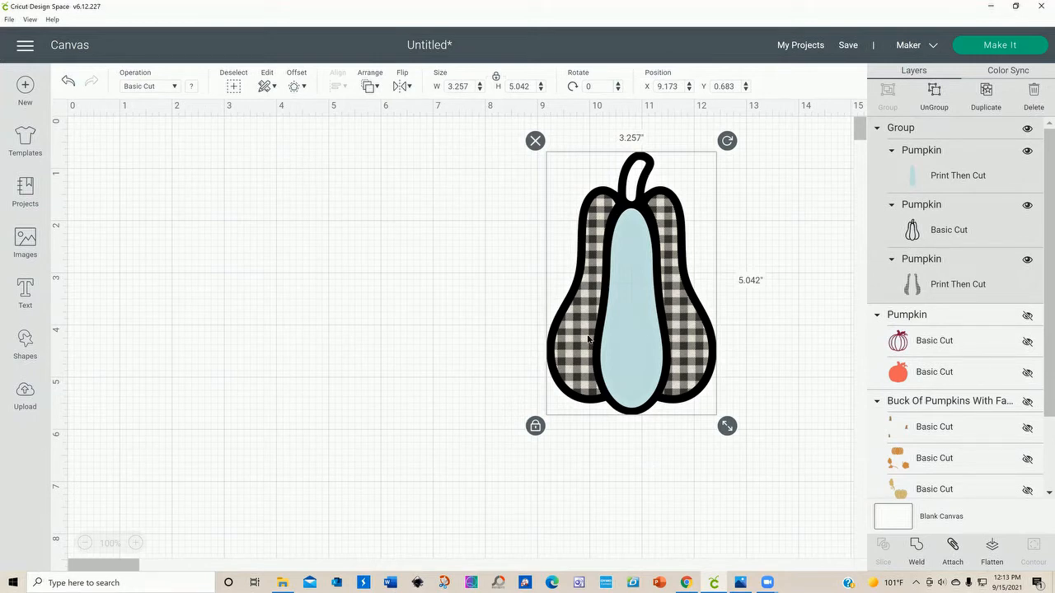
pyautogui.moveTo(567, 383); pyautogui.dragTo(627, 374)
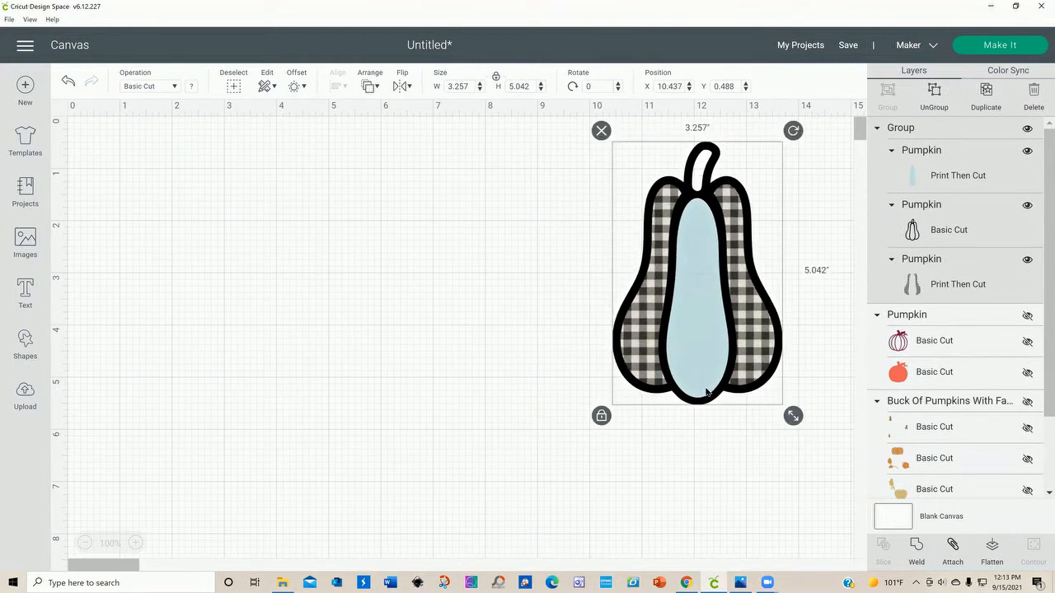
pyautogui.moveTo(658, 305); pyautogui.dragTo(672, 302)
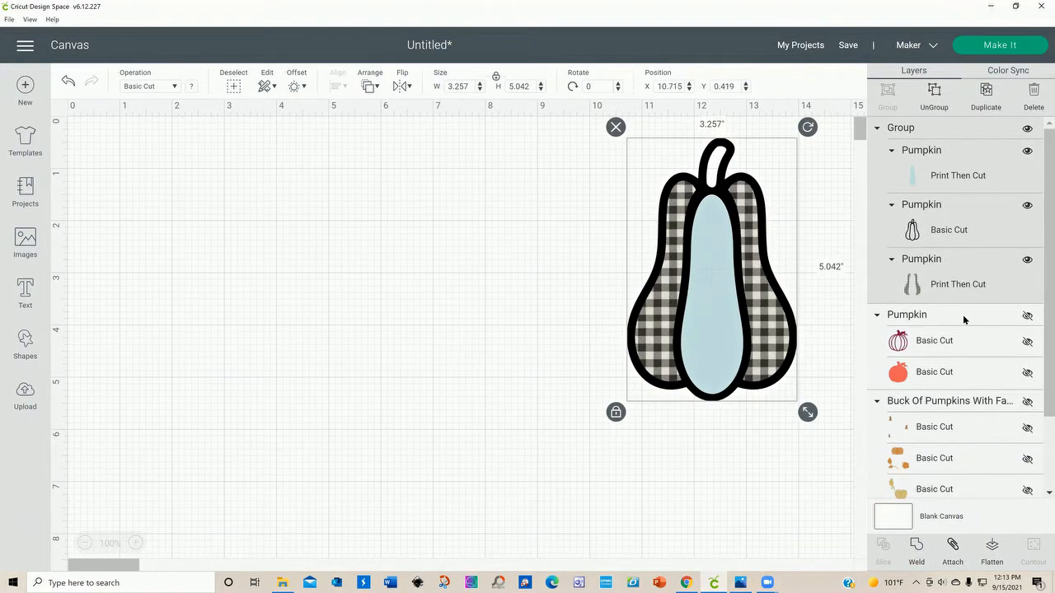
# Hide the gourd group, show the round orange pumpkin and move it to about X 2.01, Y 1.
pyautogui.click(1027, 131)
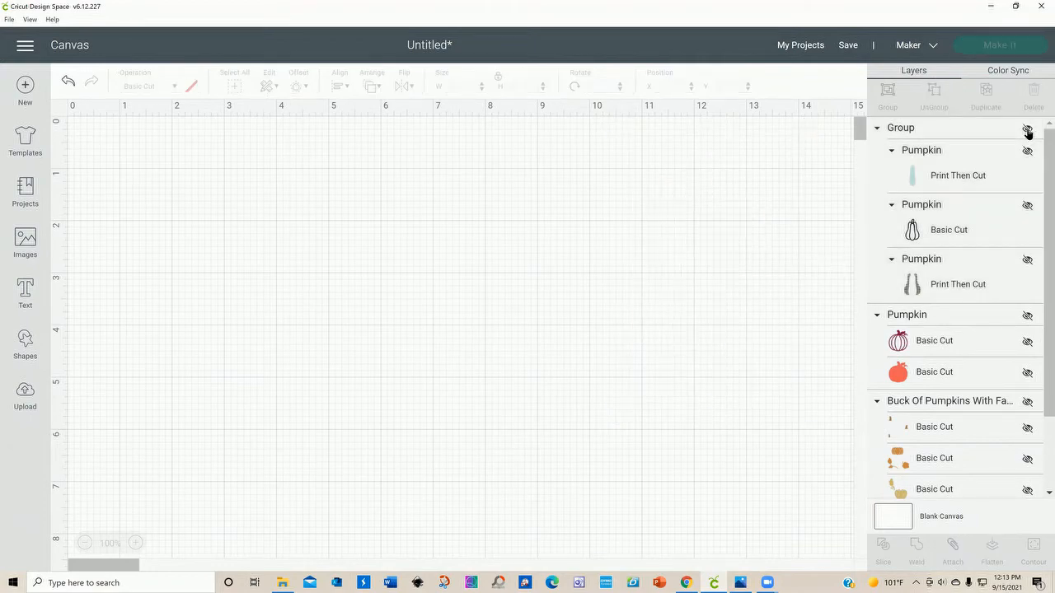
pyautogui.click(1026, 317)
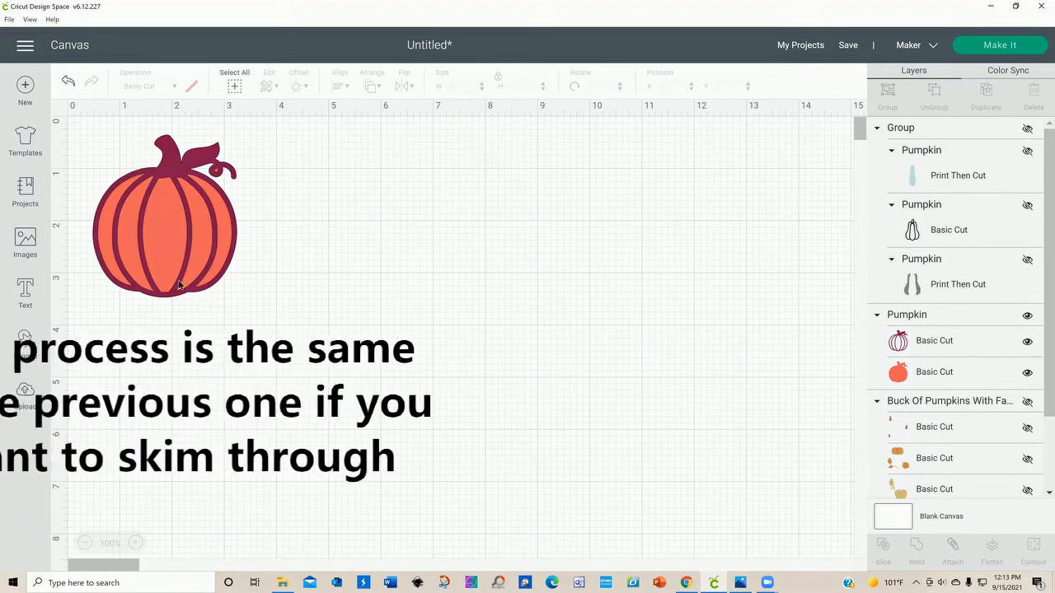
pyautogui.moveTo(179, 271); pyautogui.dragTo(258, 304)
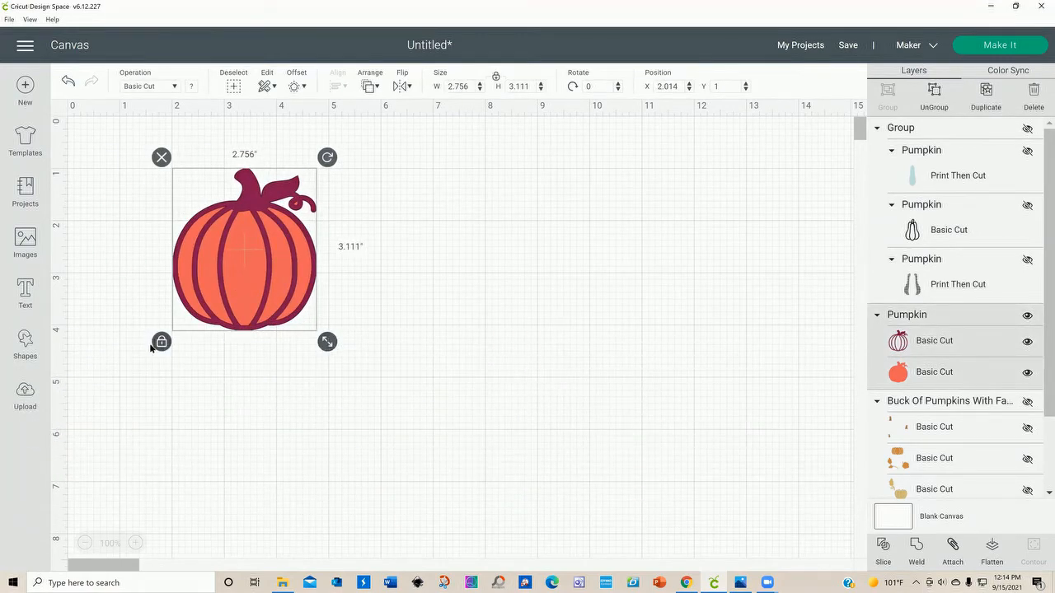
pyautogui.click(459, 273)
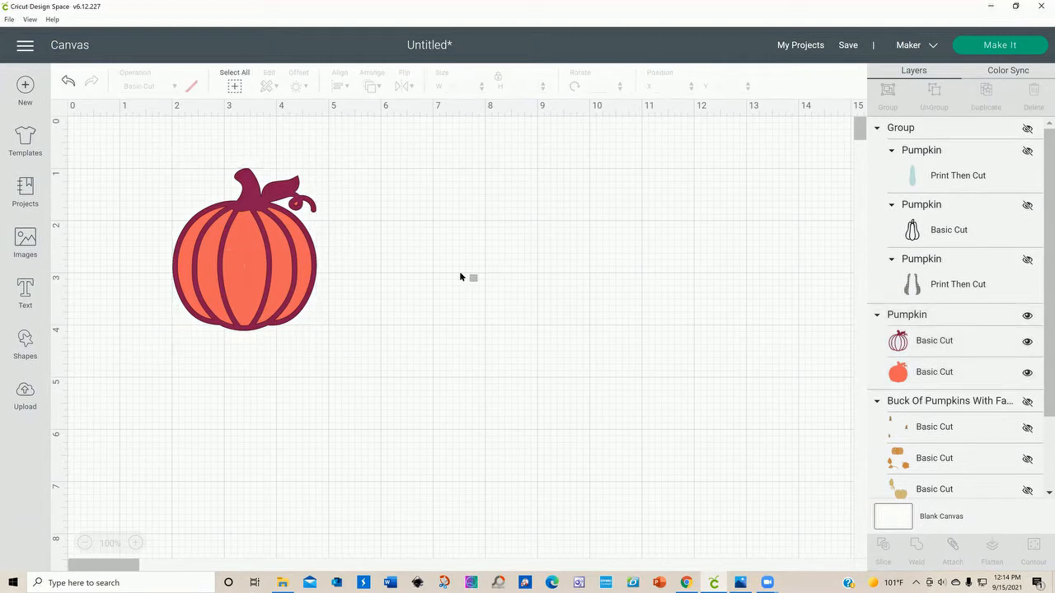
# Move the round pumpkin to mid-canvas, ungroup it and delete its solid orange base, keeping only the maroon outline.
pyautogui.moveTo(207, 259); pyautogui.dragTo(473, 264)
pyautogui.click(933, 92)
pyautogui.moveTo(177, 309); pyautogui.dragTo(172, 364)
pyautogui.click(95, 220)
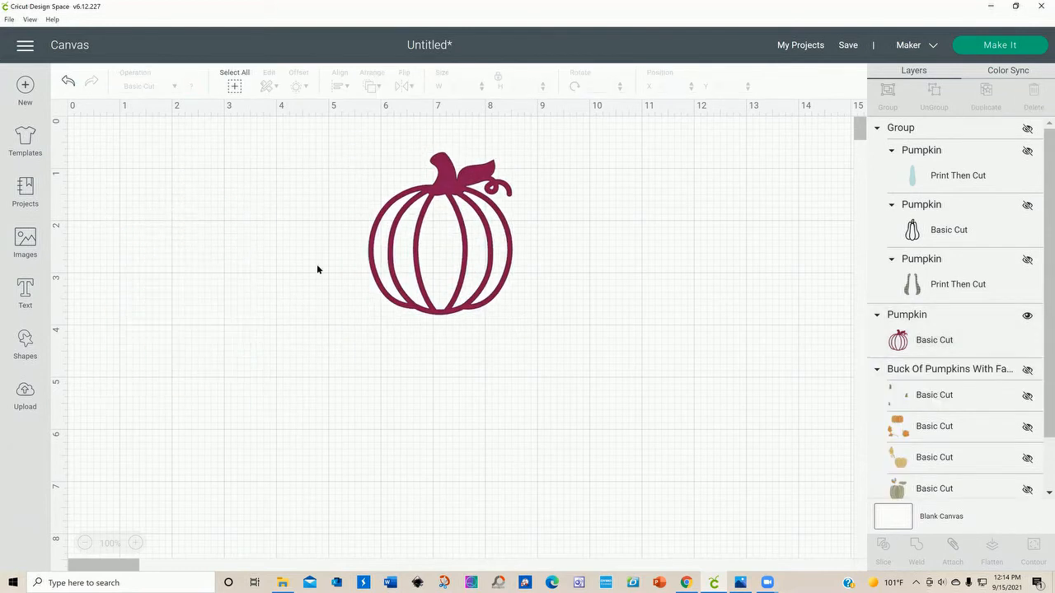
# Move the maroon pumpkin outline to X 2, Y 0.736 and enlarge it to 3.09 by 3.487 inches.
pyautogui.moveTo(393, 307); pyautogui.dragTo(196, 309)
pyautogui.moveTo(326, 329); pyautogui.dragTo(343, 346)
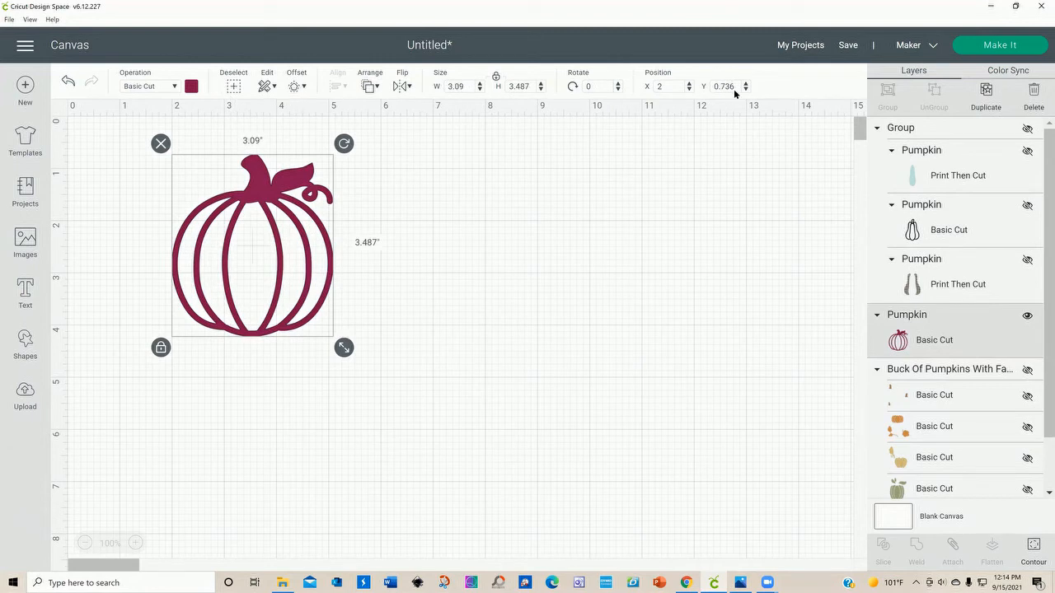
# Duplicate the maroon outline and recolor the copy black, placing it well to the right of the original.
pyautogui.click(986, 91)
pyautogui.moveTo(341, 306); pyautogui.dragTo(620, 291)
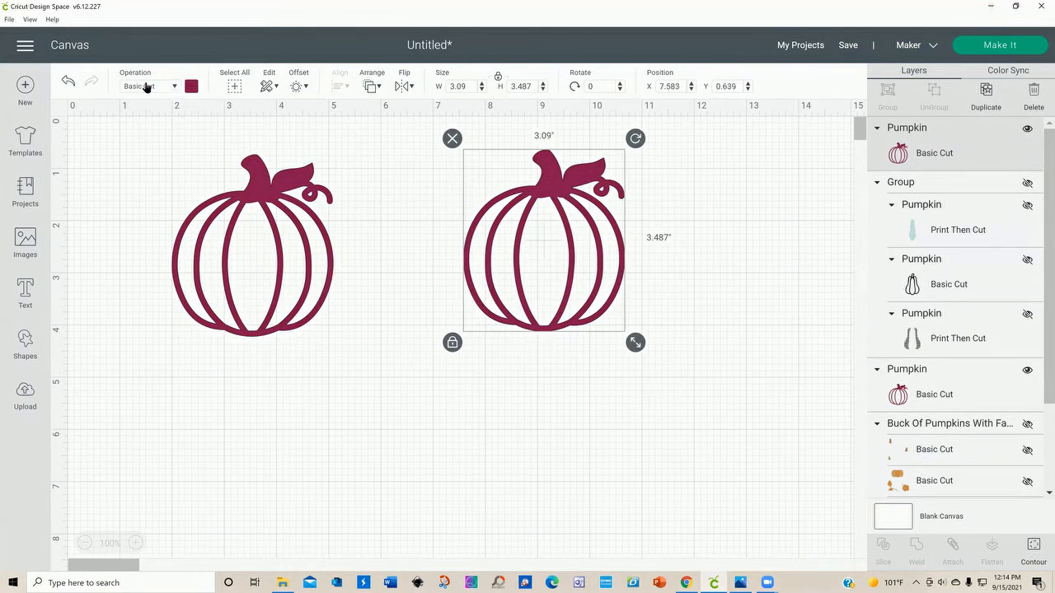
pyautogui.click(191, 86)
pyautogui.click(298, 225)
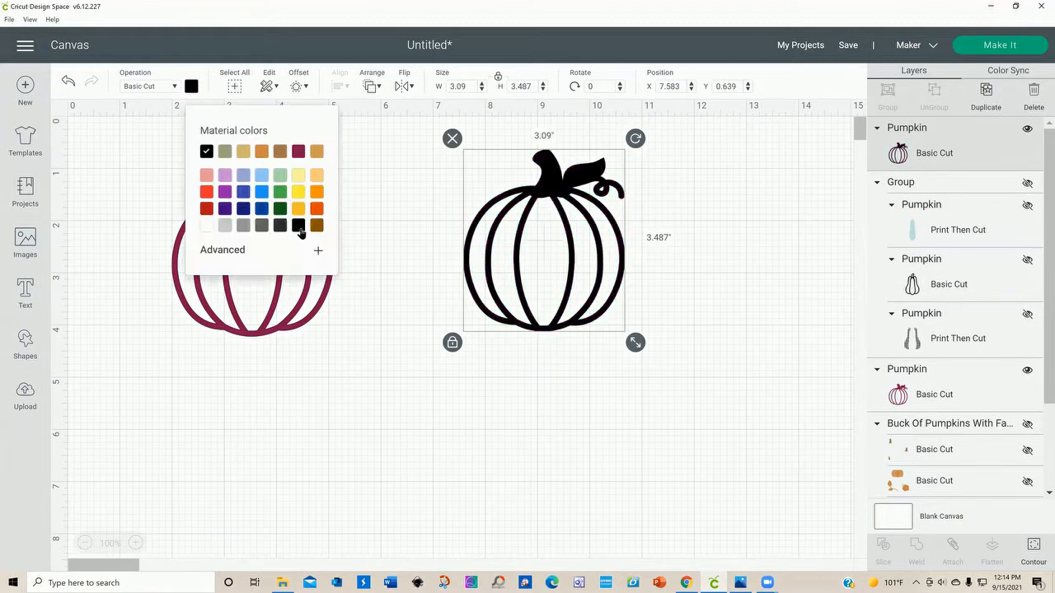
pyautogui.moveTo(529, 338); pyautogui.dragTo(596, 337)
pyautogui.click(412, 346)
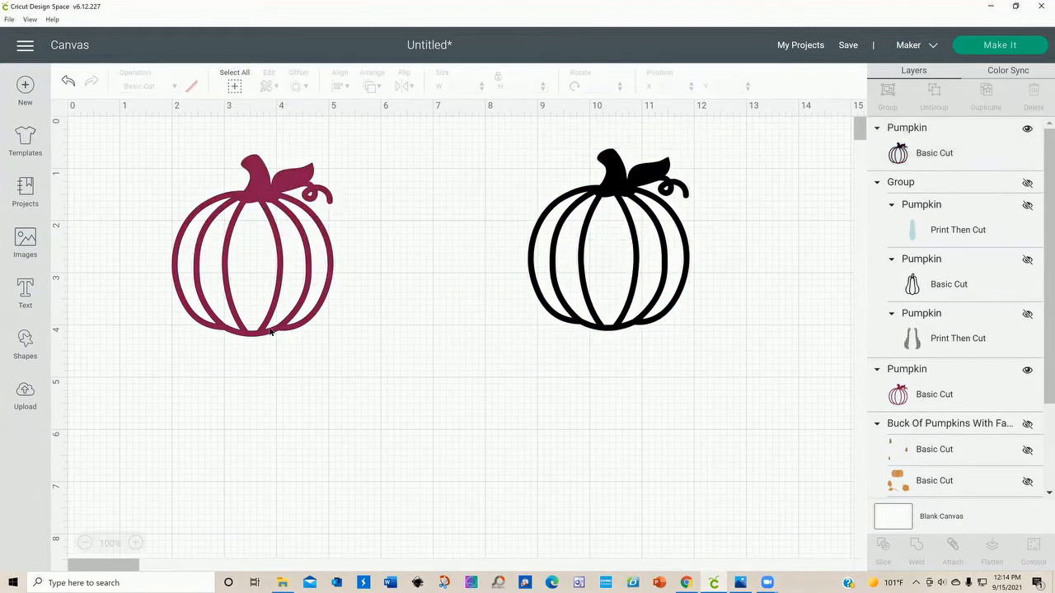
# Use Contour on the maroon outline to hide its outer silhouette and the small tendril loop, leaving the five pumpkin sections.
pyautogui.click(216, 313)
pyautogui.moveTo(277, 312); pyautogui.dragTo(276, 336)
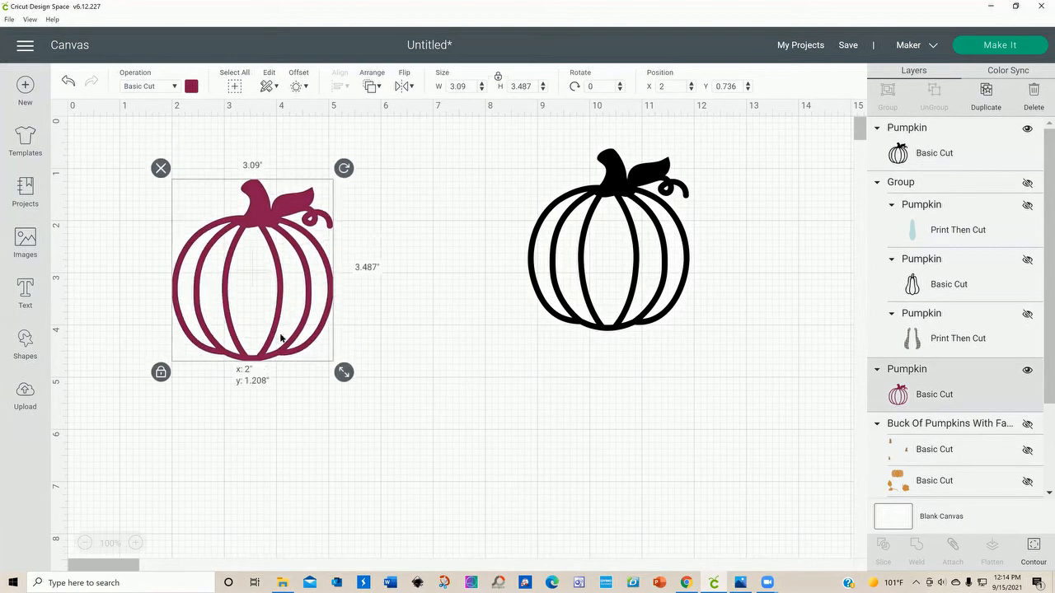
pyautogui.click(1033, 547)
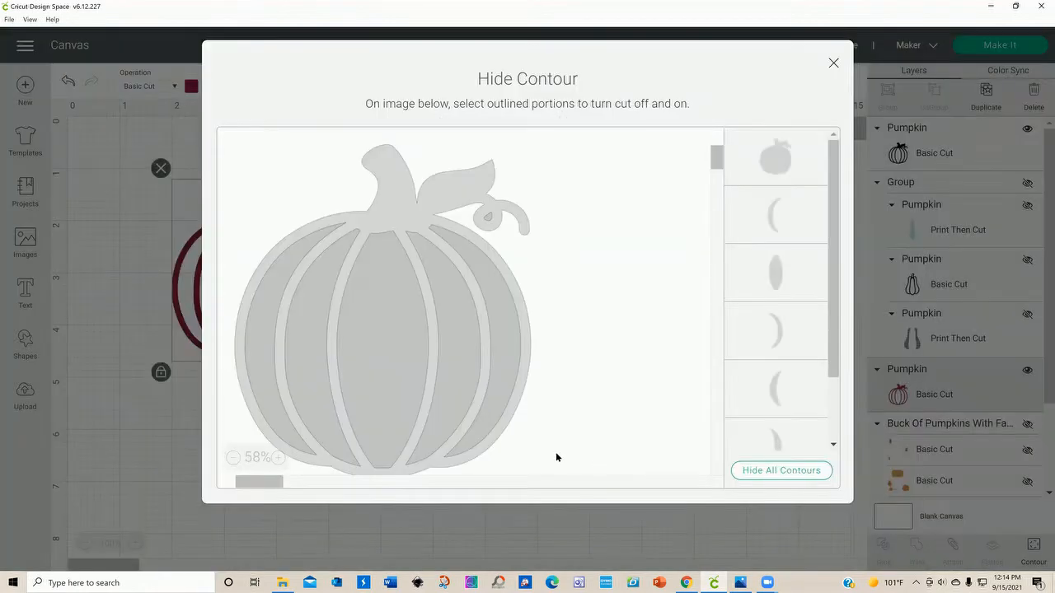
pyautogui.click(773, 157)
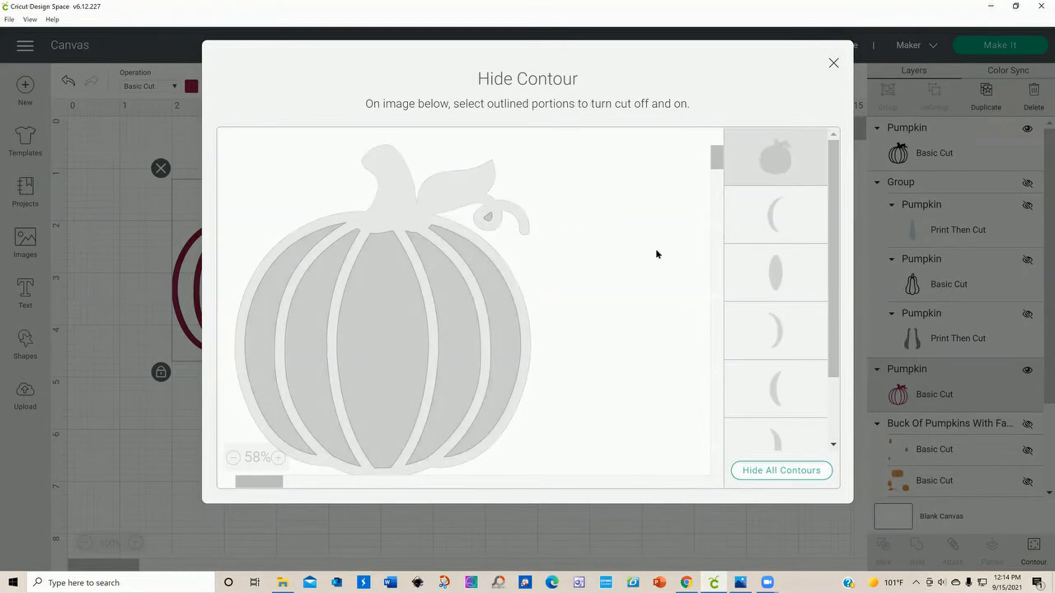
pyautogui.moveTo(837, 335)
pyautogui.mouseDown()
pyautogui.moveTo(822, 397)
pyautogui.moveTo(829, 435)
pyautogui.mouseUp()
pyautogui.click(772, 427)
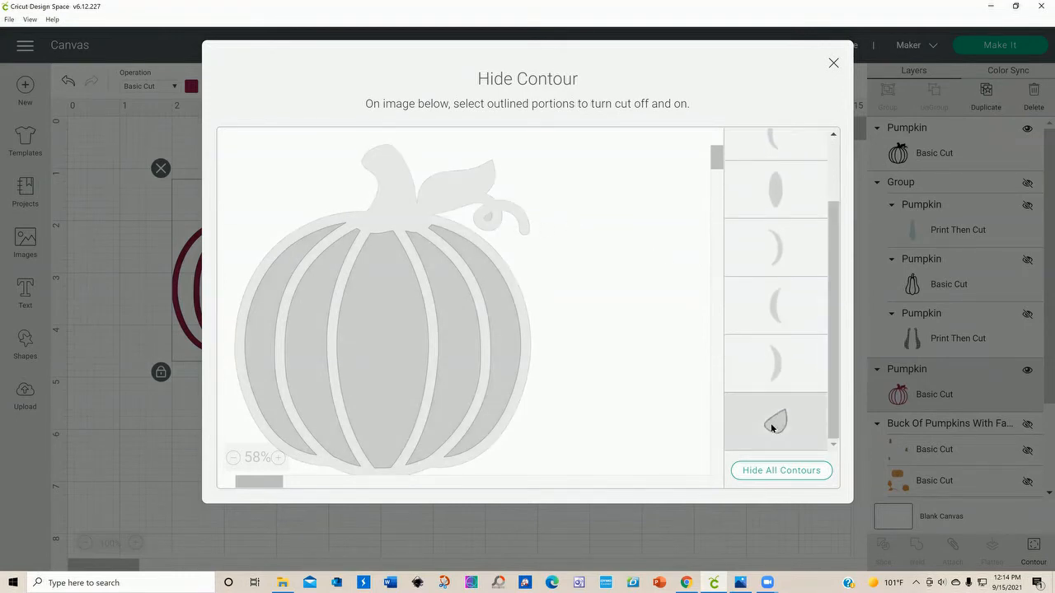
pyautogui.click(833, 64)
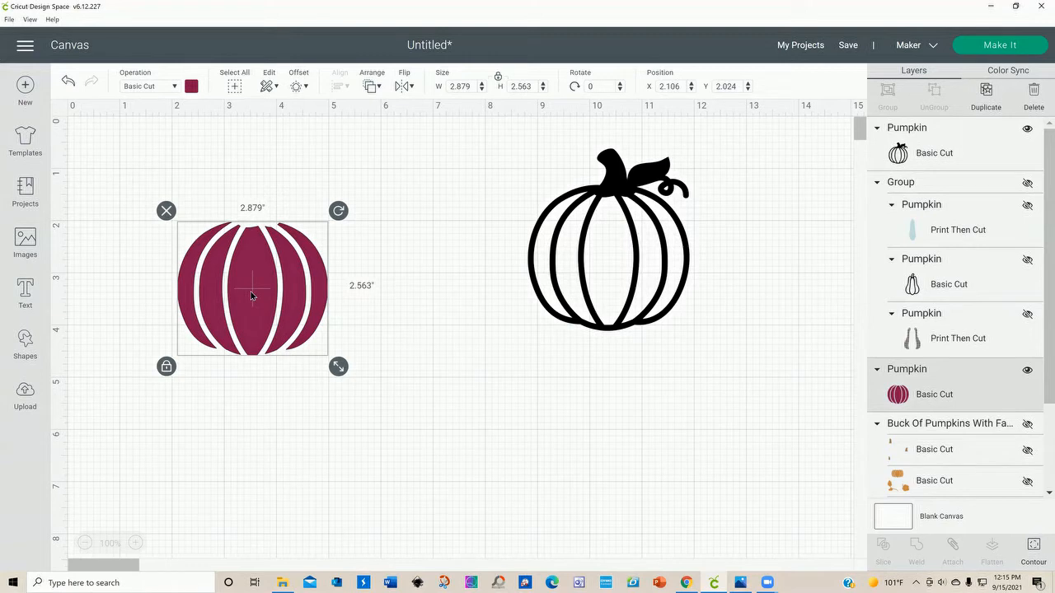
# Duplicate the maroon sections and space the pieces out: original at X 1.078, copy at X 4.8, black outline at X 9.792.
pyautogui.click(443, 433)
pyautogui.moveTo(212, 285); pyautogui.dragTo(158, 246)
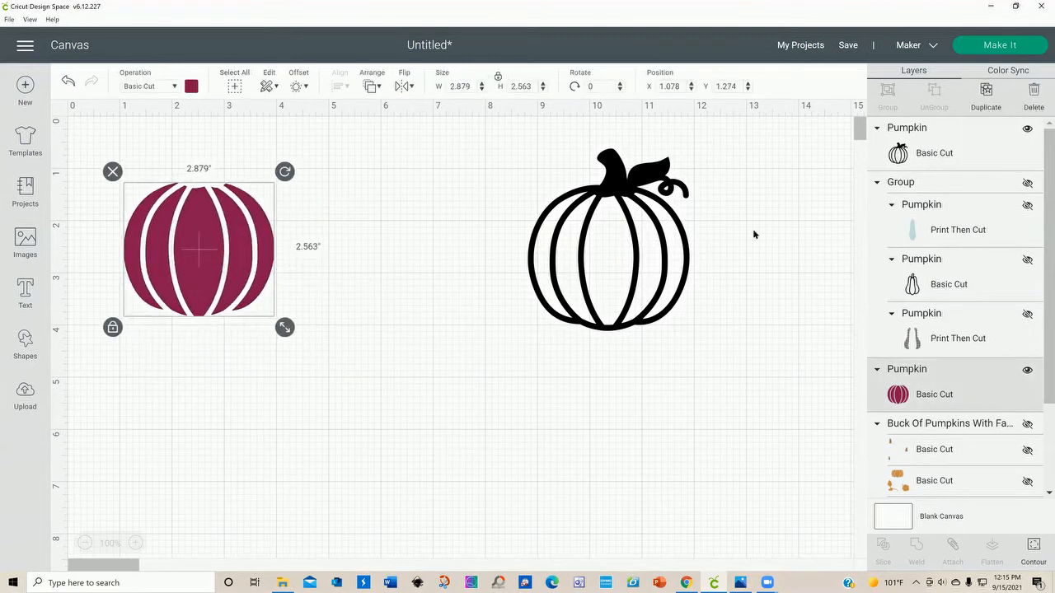
pyautogui.click(972, 99)
pyautogui.moveTo(208, 268); pyautogui.dragTo(393, 258)
pyautogui.moveTo(590, 298); pyautogui.dragTo(640, 301)
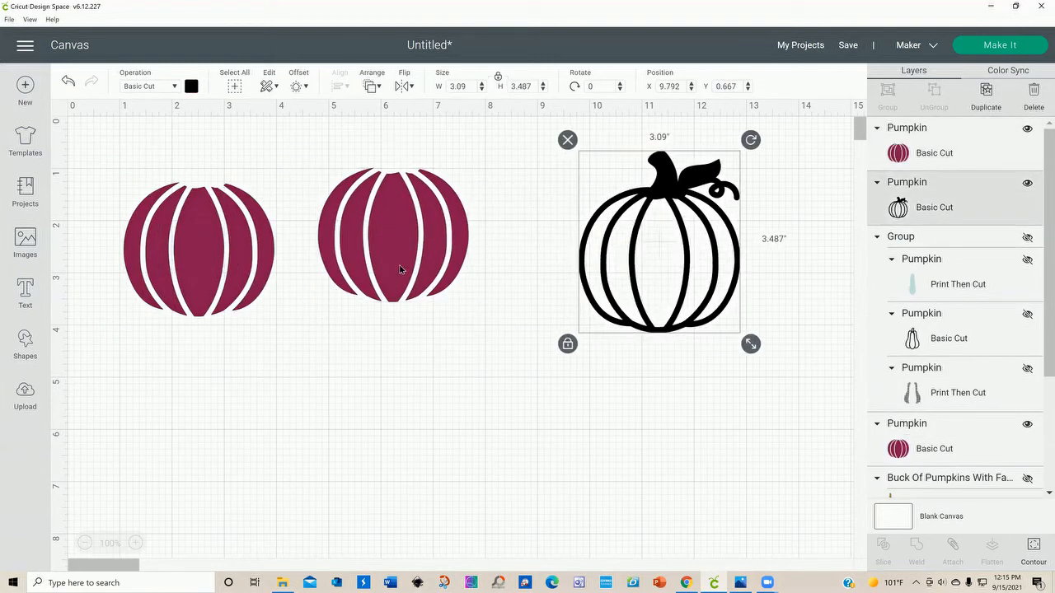
# Hide the center and two outermost contours of the original maroon sections, then move the remaining pair to X 0.898, Y 1.099.
pyautogui.click(196, 281)
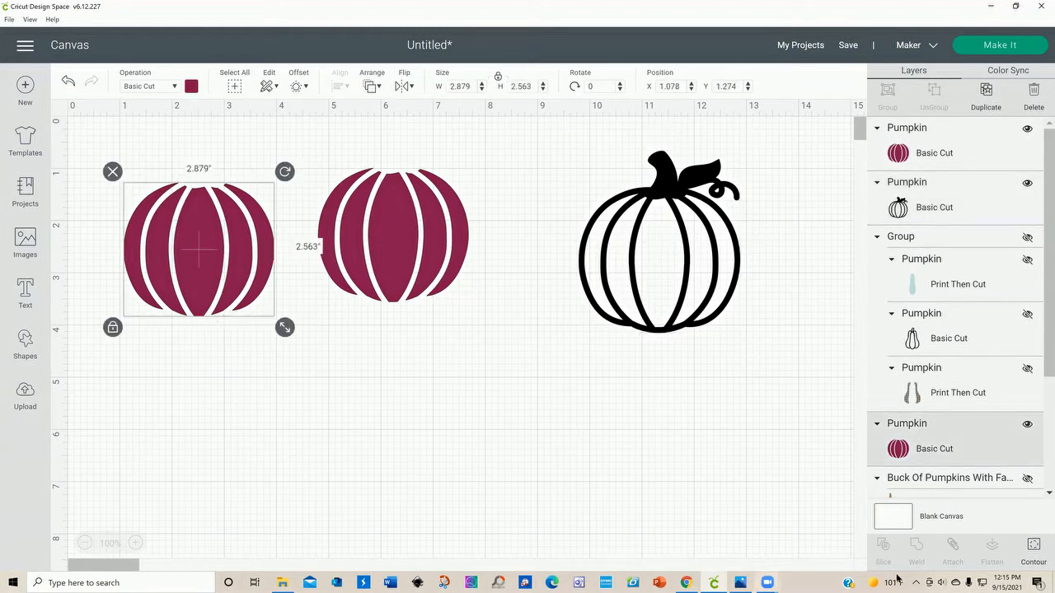
pyautogui.click(1032, 548)
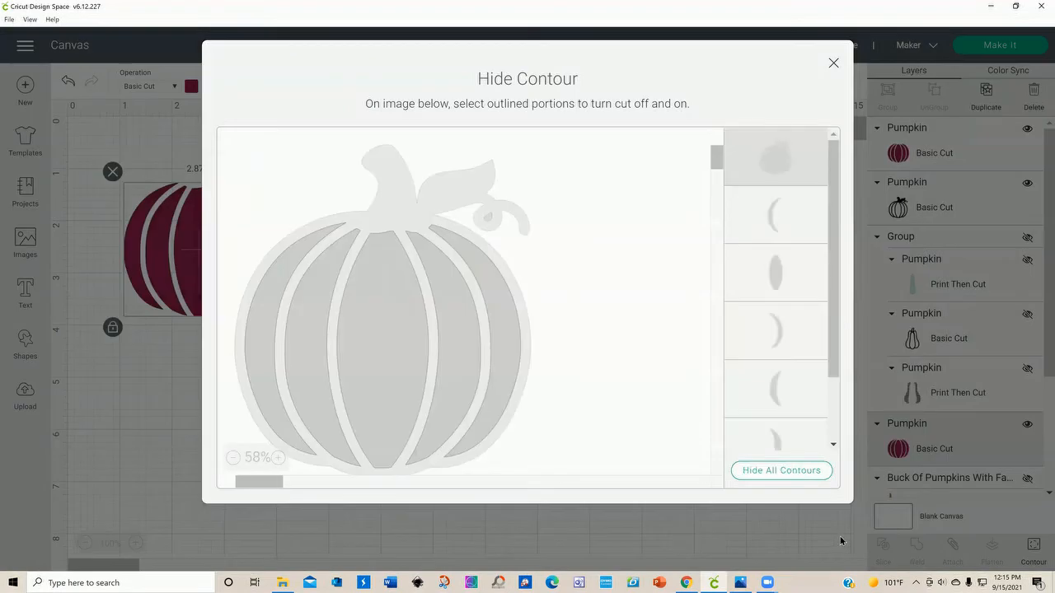
pyautogui.click(779, 278)
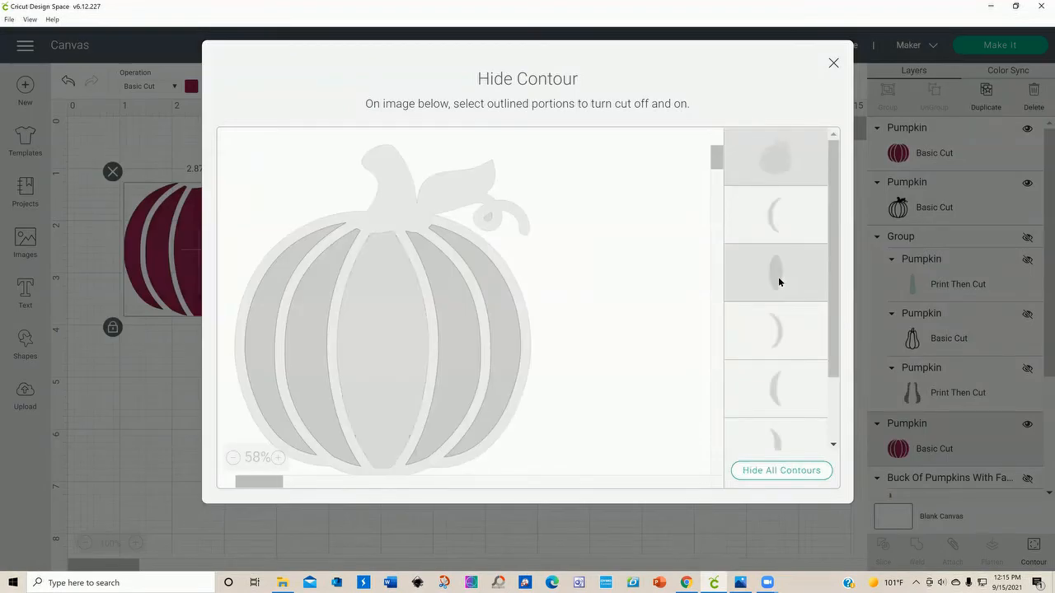
pyautogui.click(782, 331)
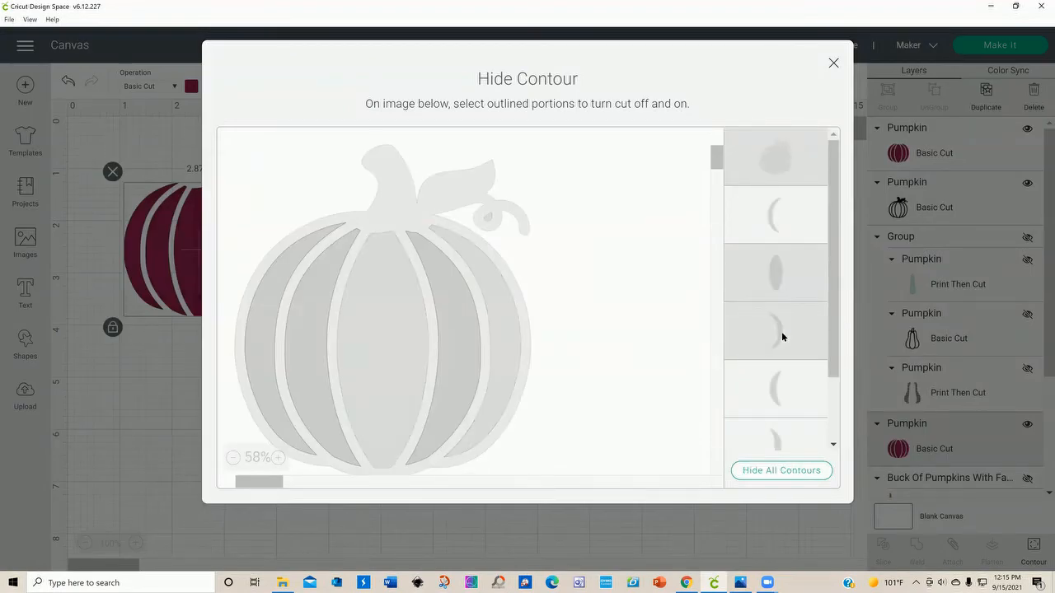
pyautogui.click(772, 234)
pyautogui.click(832, 63)
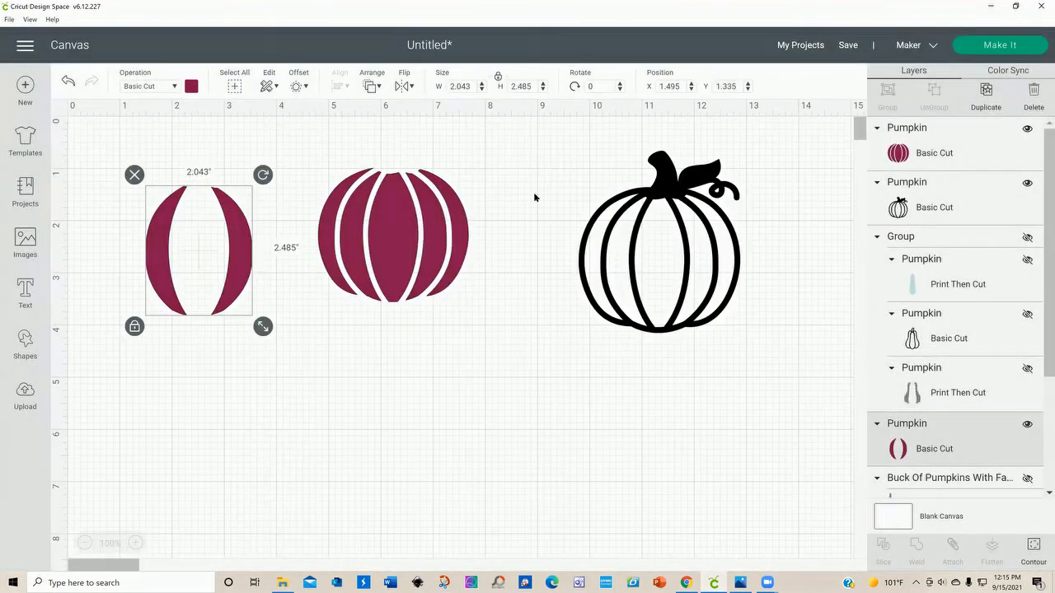
pyautogui.moveTo(198, 262); pyautogui.dragTo(166, 249)
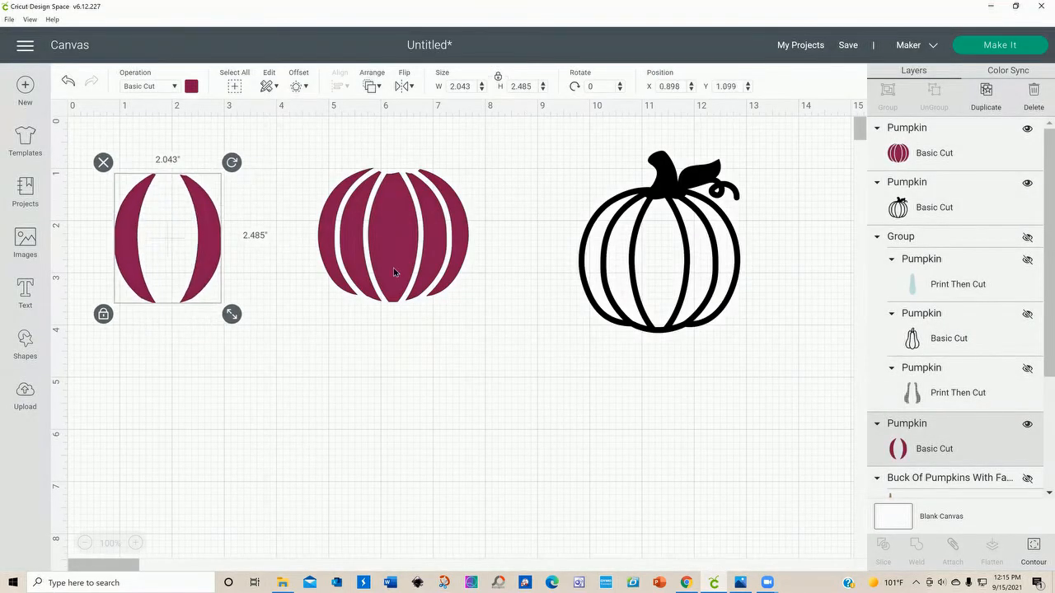
# Hide the two inner side contours of the duplicated maroon sections and move the remaining pieces to X 5.647, Y 0.468.
pyautogui.click(395, 270)
pyautogui.click(1032, 544)
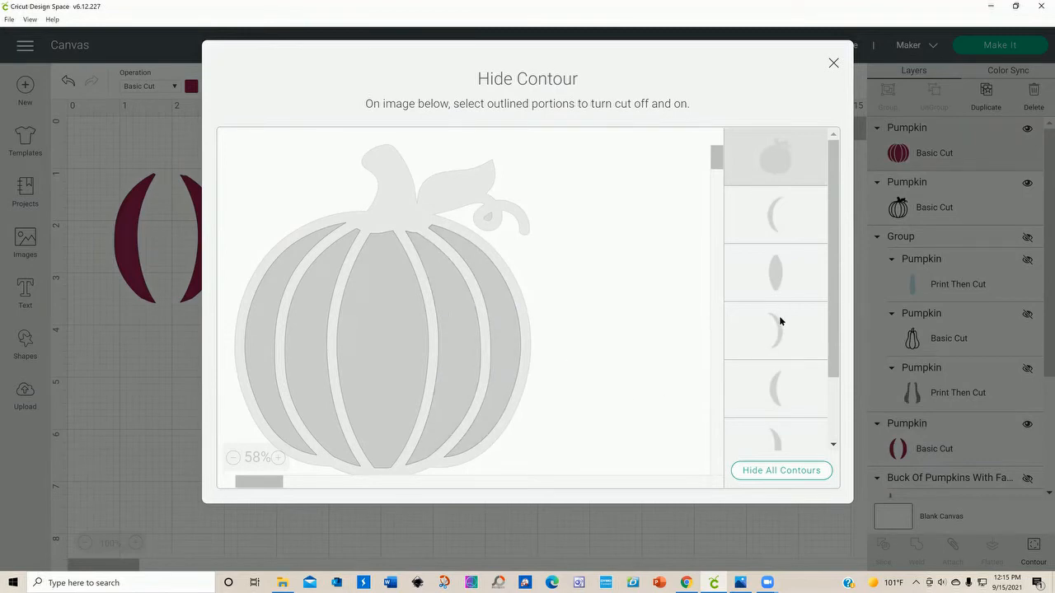
pyautogui.click(776, 396)
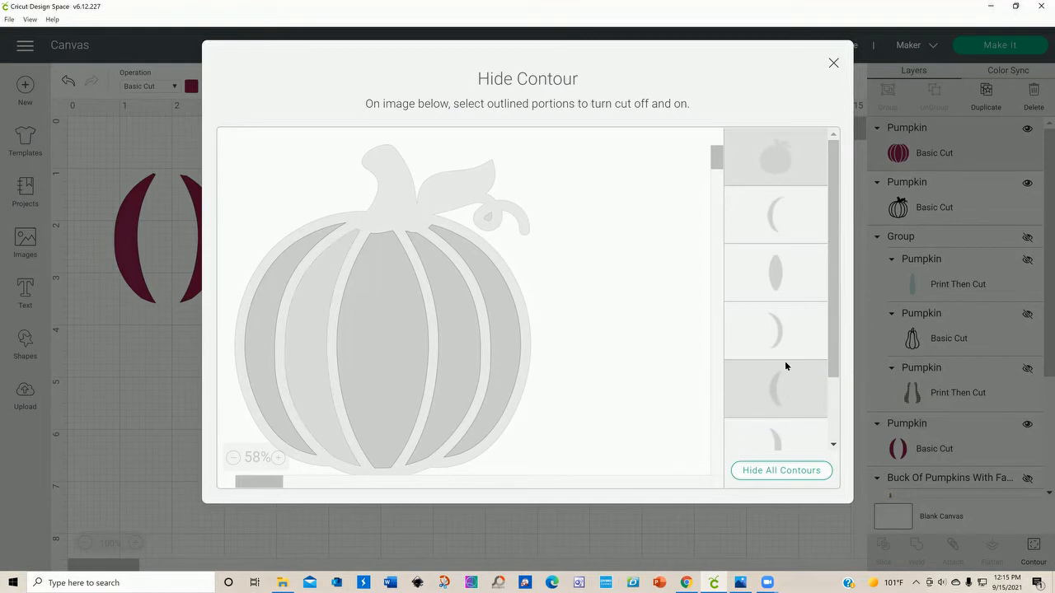
pyautogui.click(780, 435)
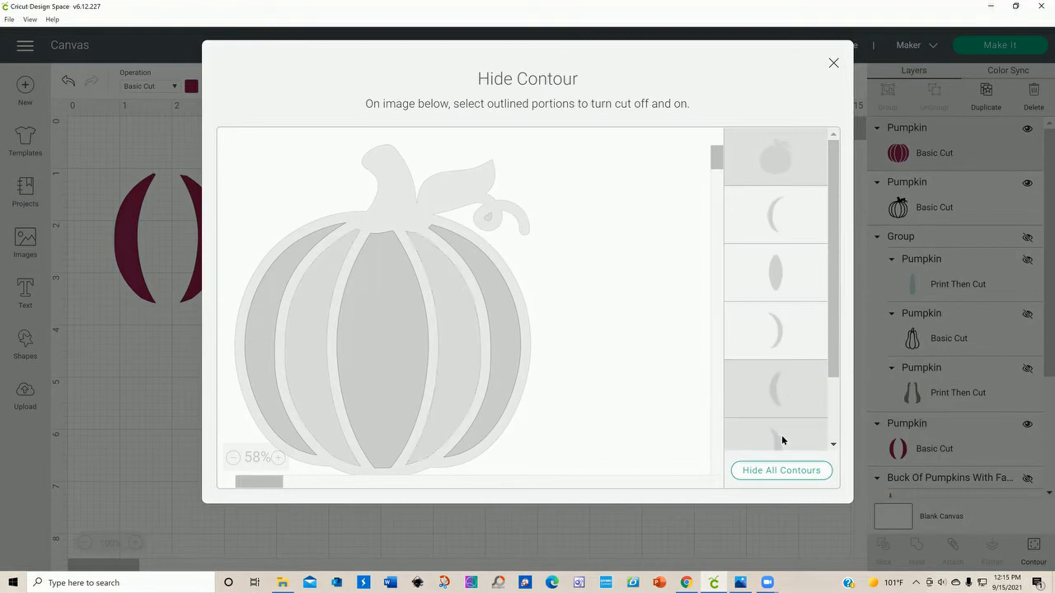
pyautogui.click(834, 63)
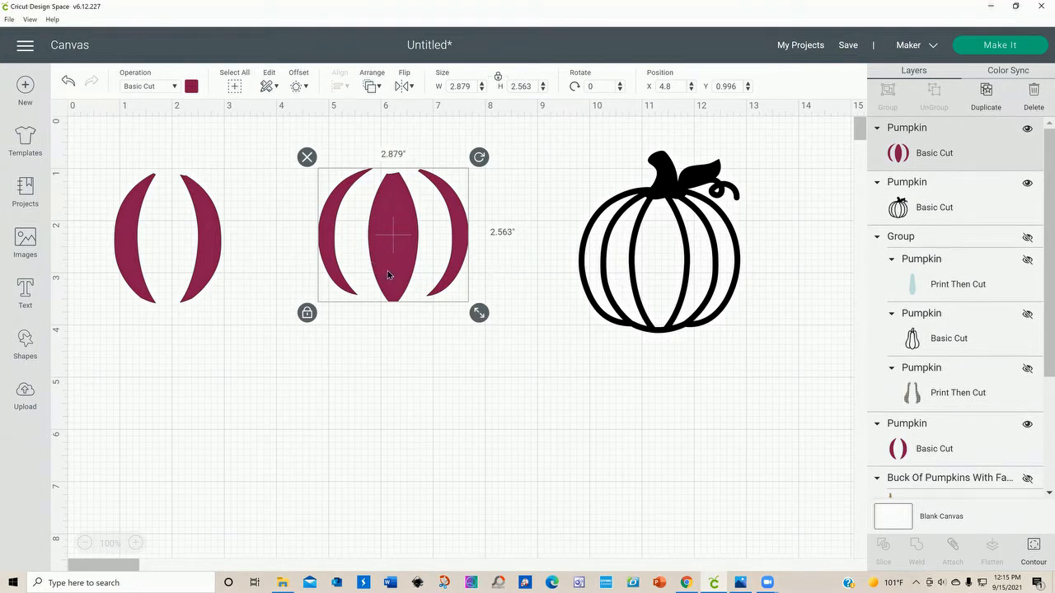
pyautogui.moveTo(388, 275); pyautogui.dragTo(432, 246)
# Move the inner side pair to X 1.301, Y 0.876, set it to Print Then Cut and fill it with the gold pattern.
pyautogui.moveTo(182, 286); pyautogui.dragTo(203, 274)
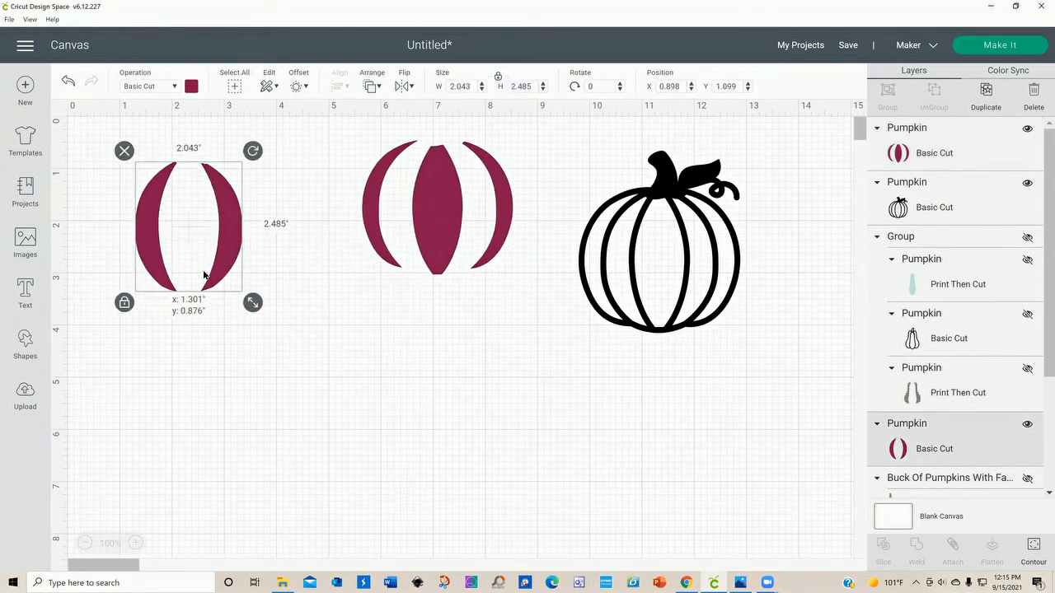
pyautogui.click(173, 87)
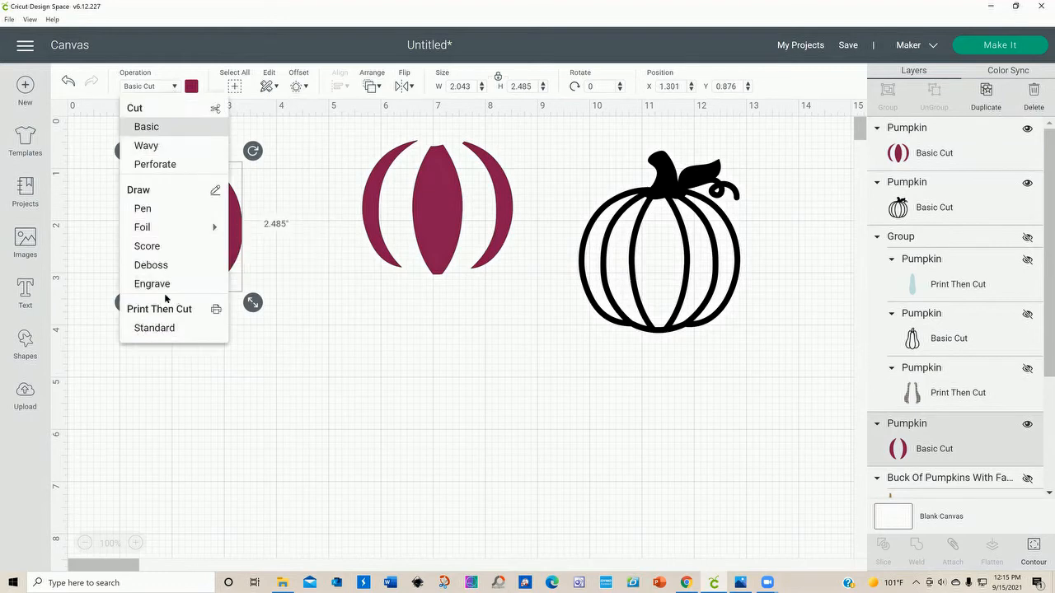
pyautogui.click(160, 335)
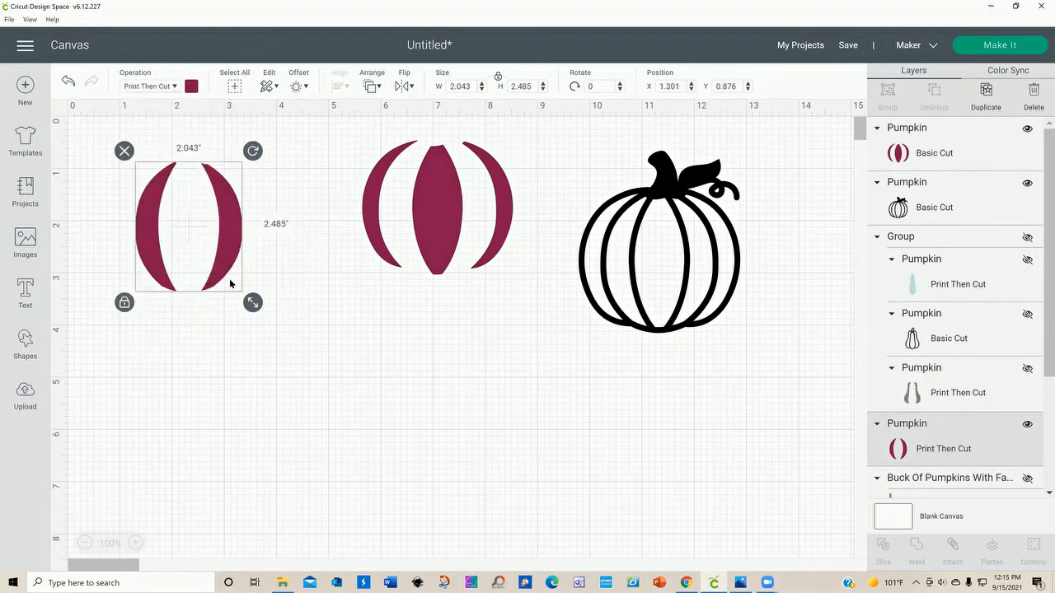
pyautogui.click(192, 87)
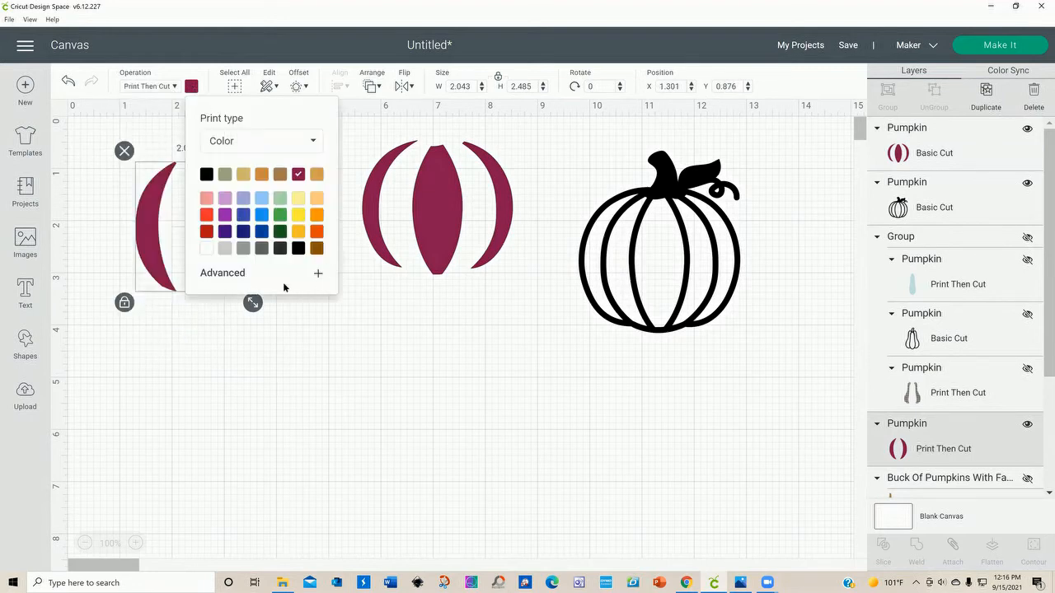
pyautogui.click(313, 143)
pyautogui.click(247, 188)
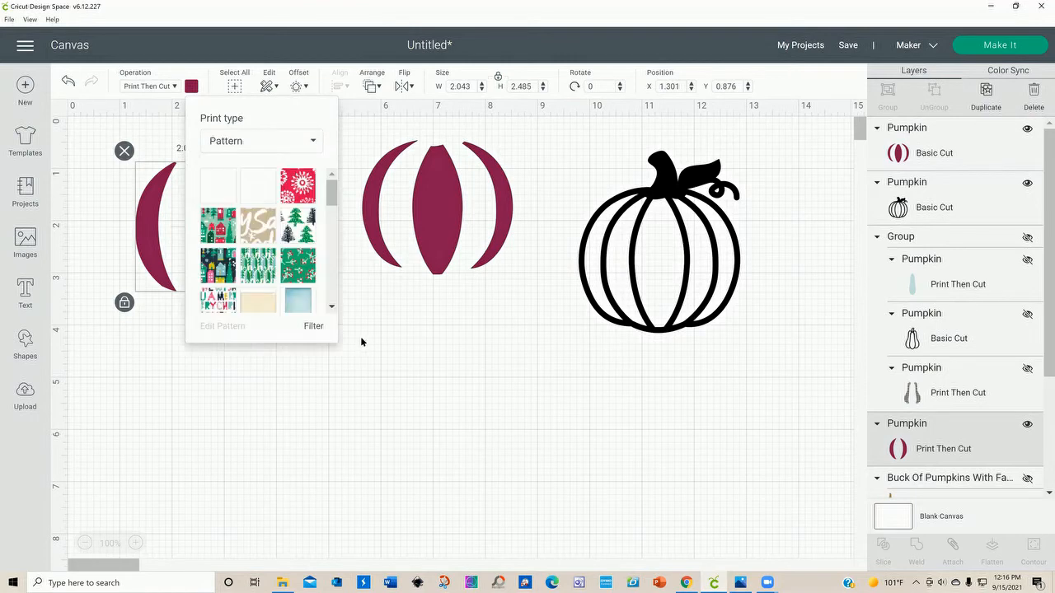
pyautogui.moveTo(331, 196); pyautogui.dragTo(332, 219)
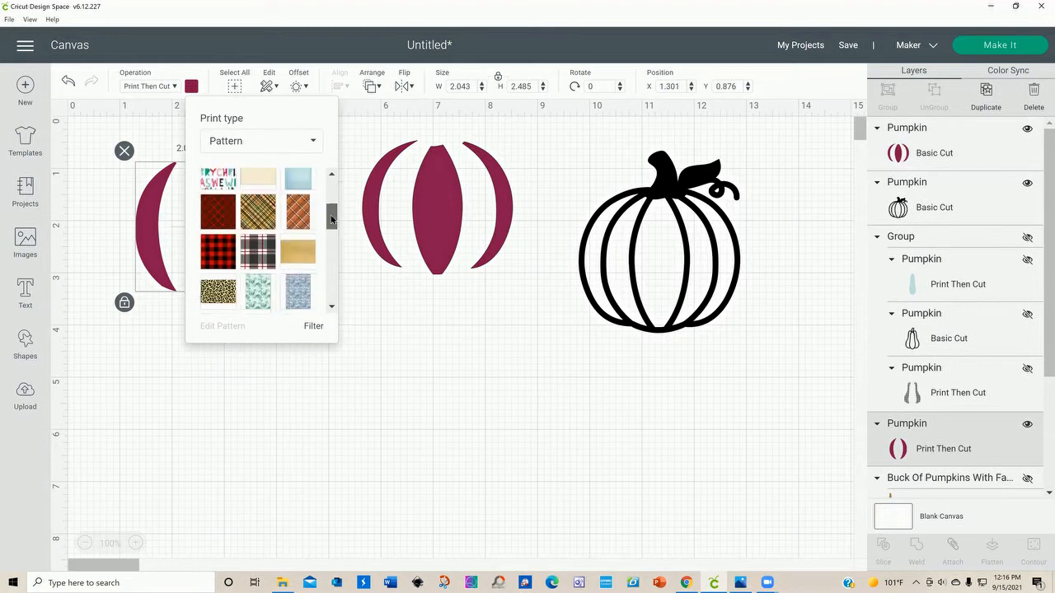
pyautogui.click(292, 249)
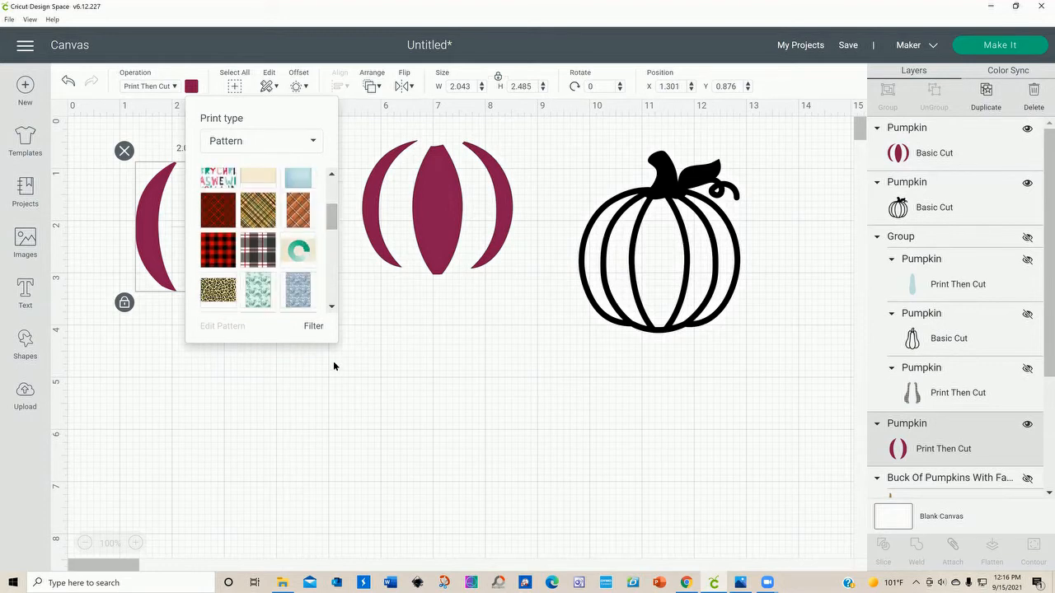
# Set the center and outer sections to Print Then Cut and fill them with the leopard print pattern.
pyautogui.click(455, 265)
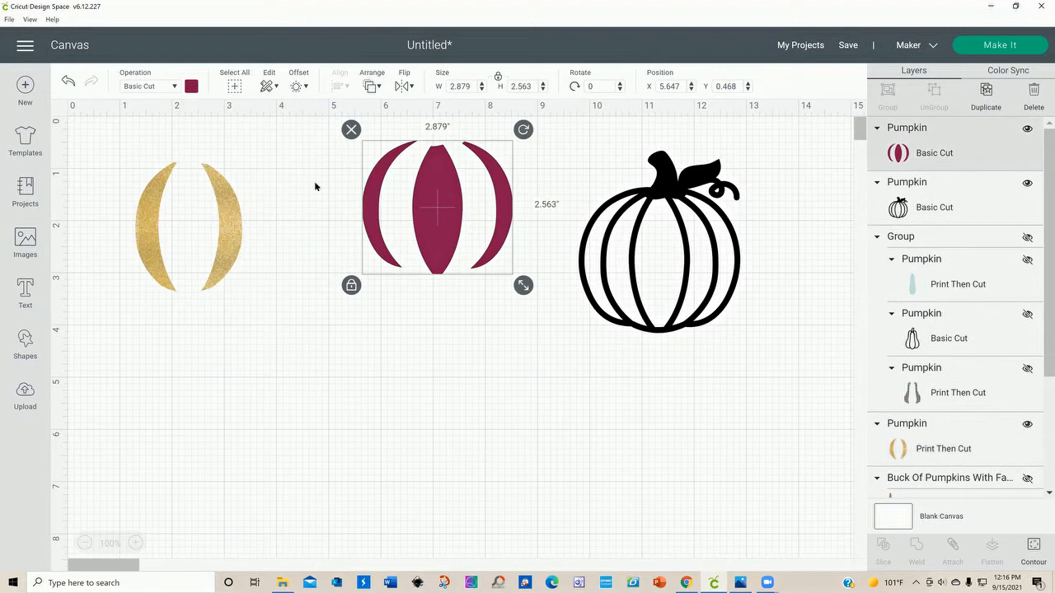
pyautogui.click(175, 88)
pyautogui.click(169, 330)
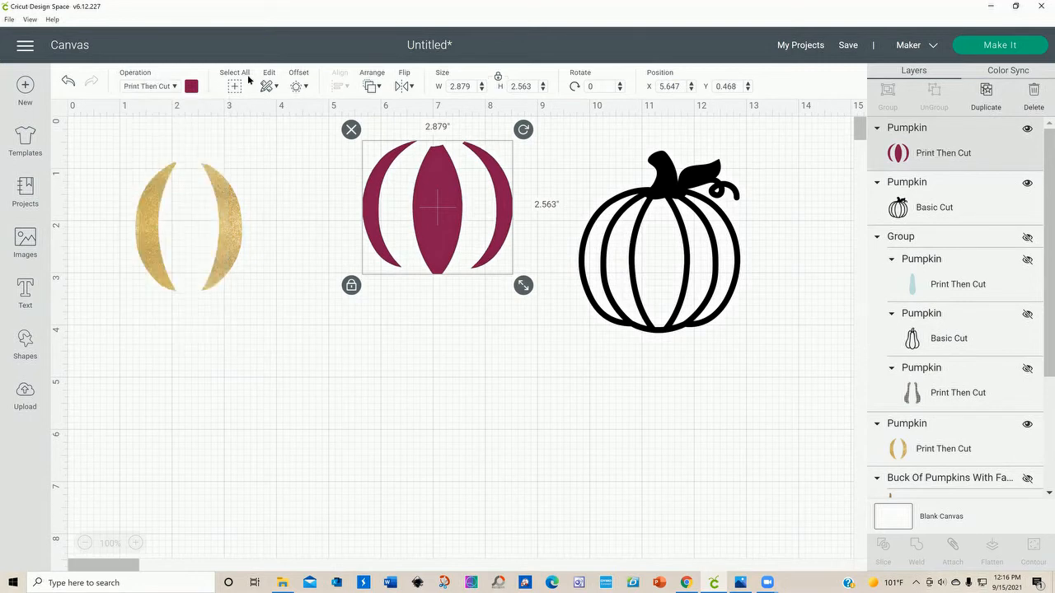
pyautogui.click(191, 88)
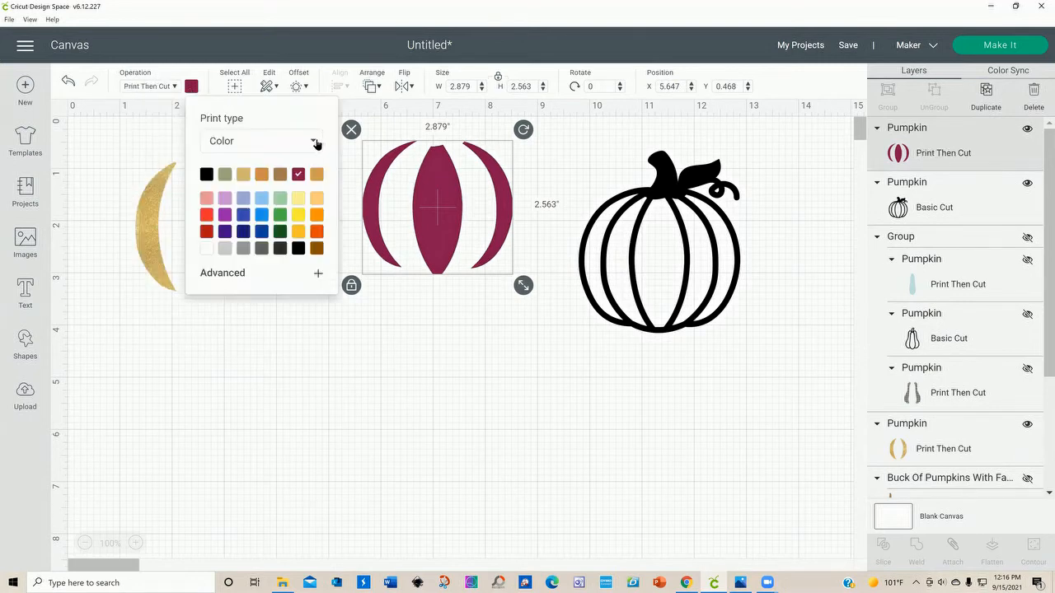
pyautogui.click(316, 141)
pyautogui.click(231, 188)
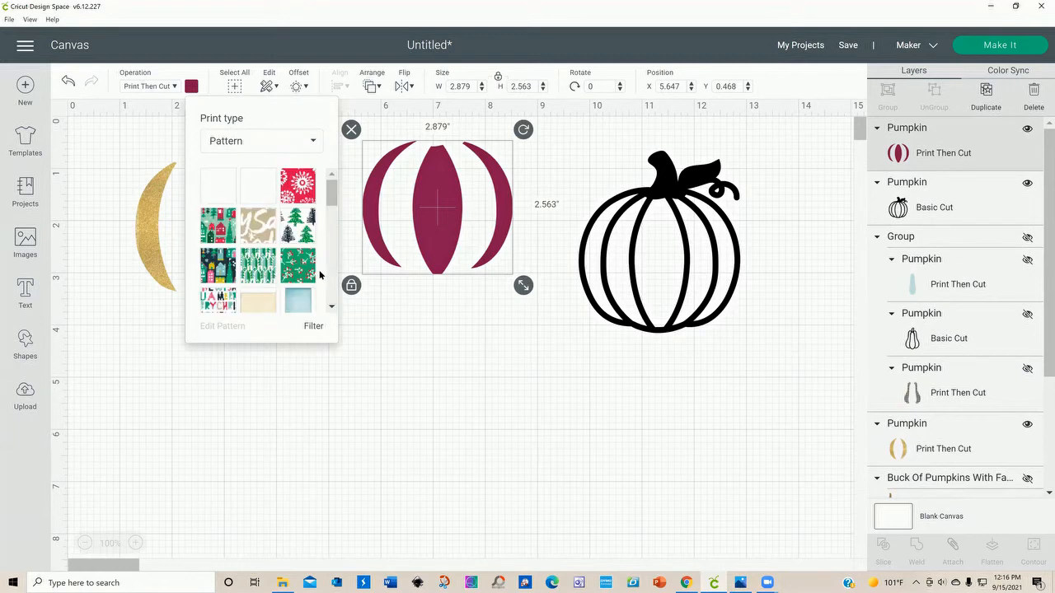
pyautogui.scroll(-3, 295, 251)
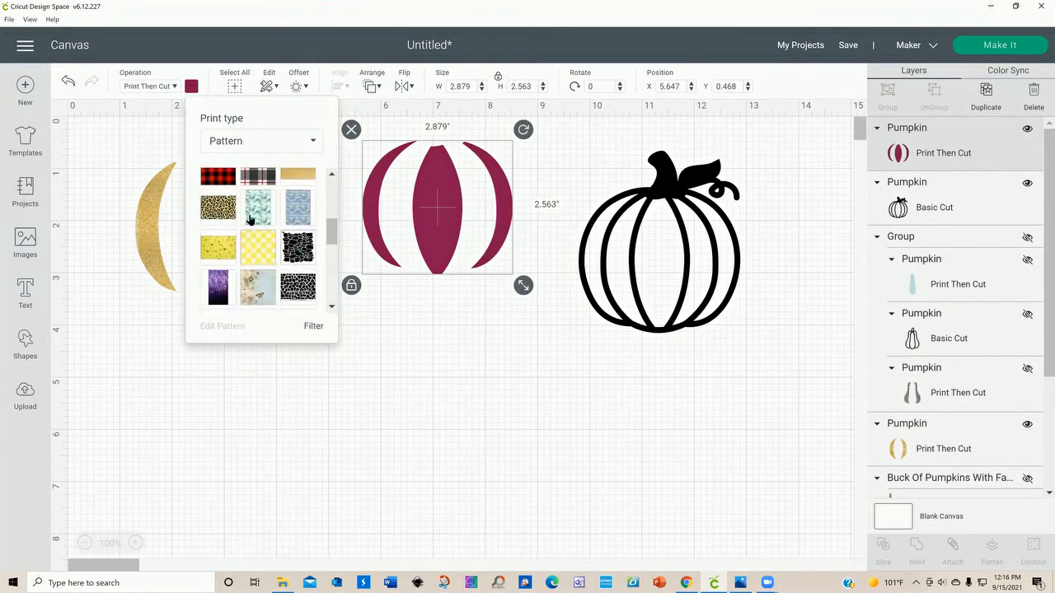
pyautogui.click(438, 382)
# Fit the leopard sections into the black pumpkin outline, and the gold pair between them at about X 10.315, Y 1.557.
pyautogui.moveTo(491, 262); pyautogui.dragTo(657, 312)
pyautogui.moveTo(220, 268); pyautogui.dragTo(692, 301)
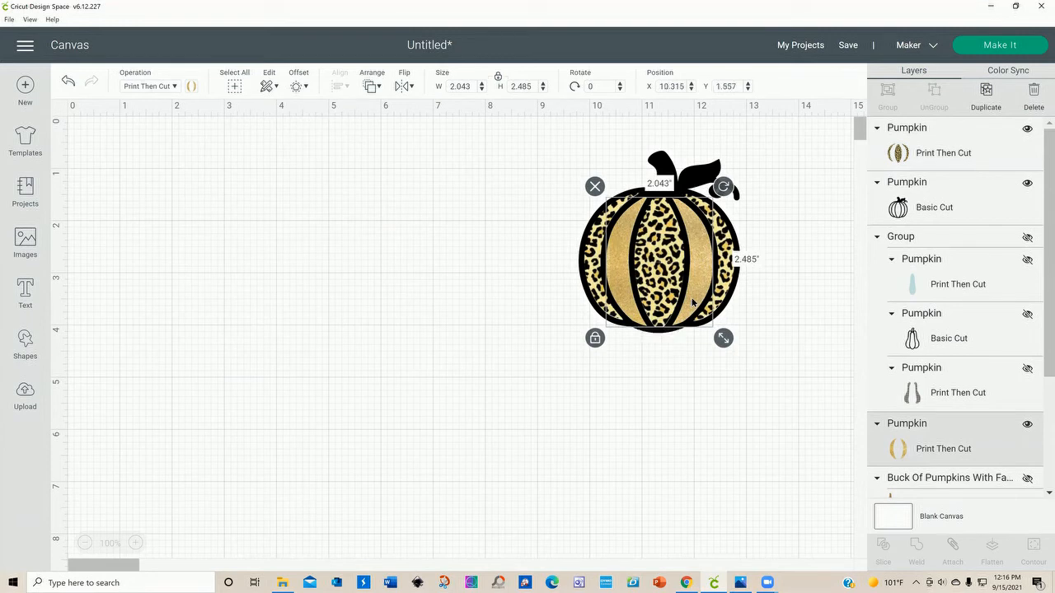
# Group the leopard, gold and black pumpkin pieces and move the group to about X 2.25, Y 1.458.
pyautogui.click(651, 385)
pyautogui.click(696, 311)
pyautogui.moveTo(524, 137); pyautogui.dragTo(812, 386)
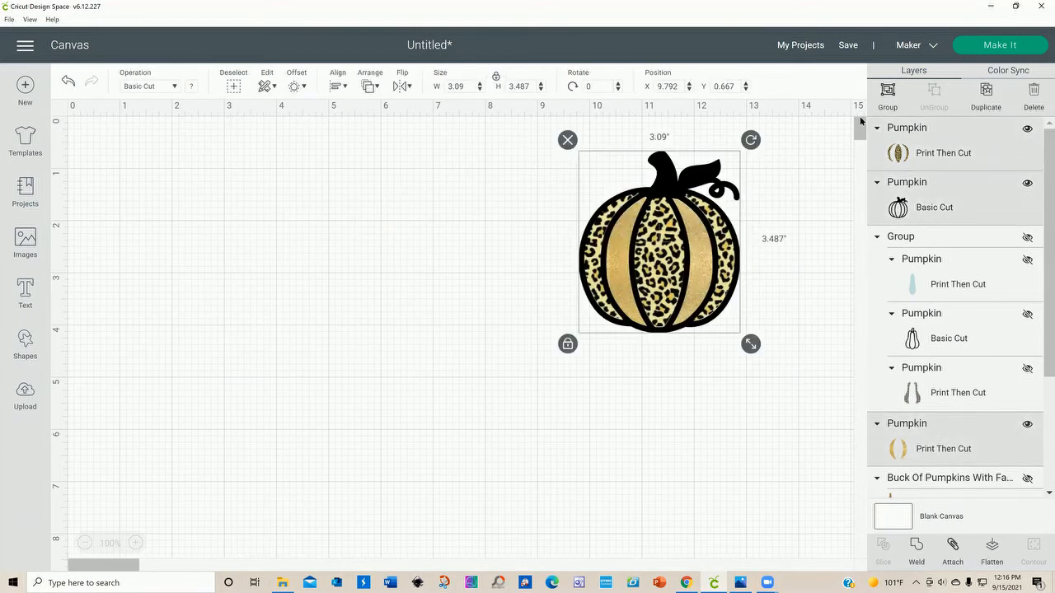
pyautogui.click(886, 90)
pyautogui.moveTo(669, 283); pyautogui.dragTo(277, 324)
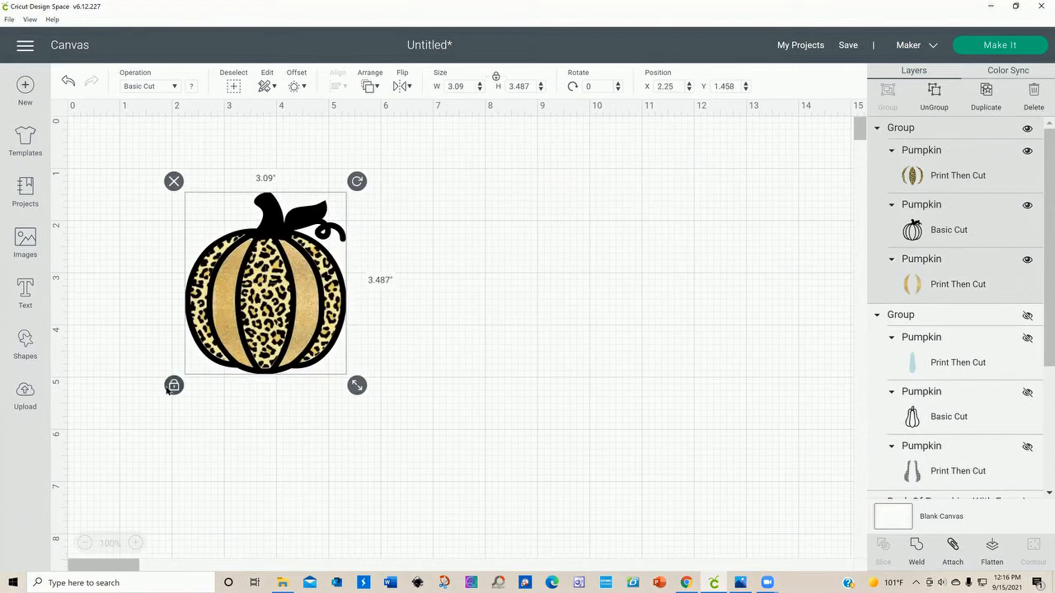
# Unlock the grouped pumpkin's proportions, stretch it to about 4.312 × 3.529 in, and move it to about X 4.597, Y 1.319.
pyautogui.click(173, 386)
pyautogui.moveTo(356, 386); pyautogui.dragTo(413, 391)
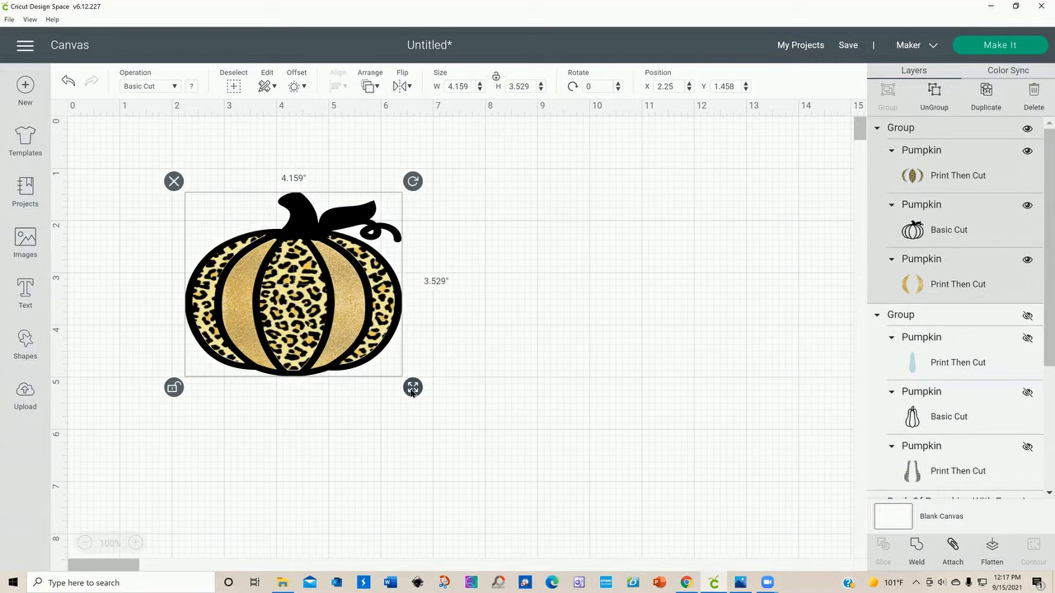
pyautogui.moveTo(388, 355); pyautogui.dragTo(461, 348)
pyautogui.moveTo(487, 384); pyautogui.dragTo(496, 385)
pyautogui.moveTo(452, 346); pyautogui.dragTo(500, 345)
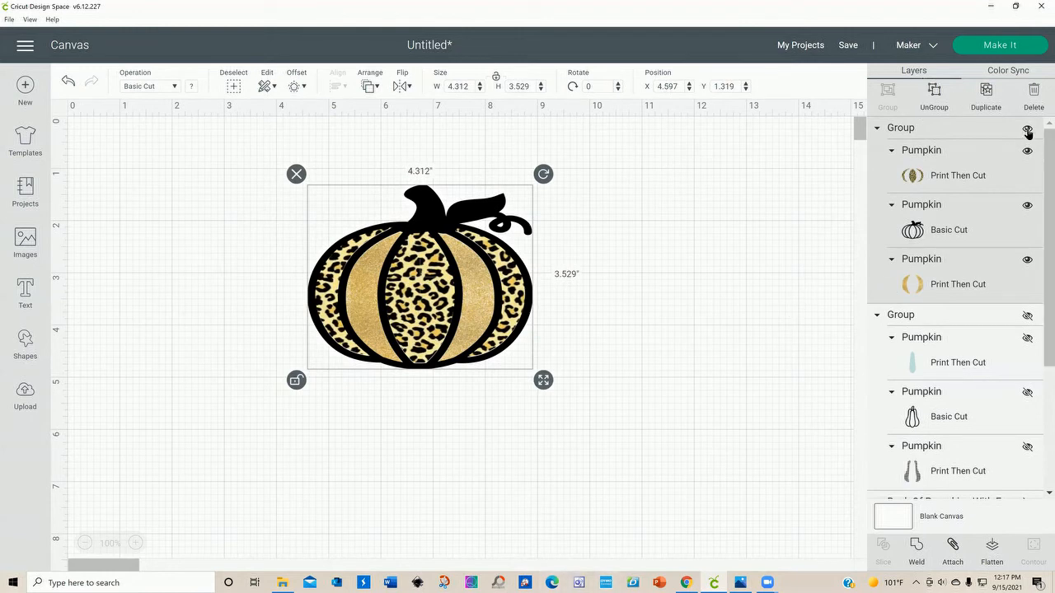
# Hide the leopard pumpkin group, show the multicolor pumpkins and leaves image, and move it to about X 4.306, Y 0.403.
pyautogui.click(1028, 130)
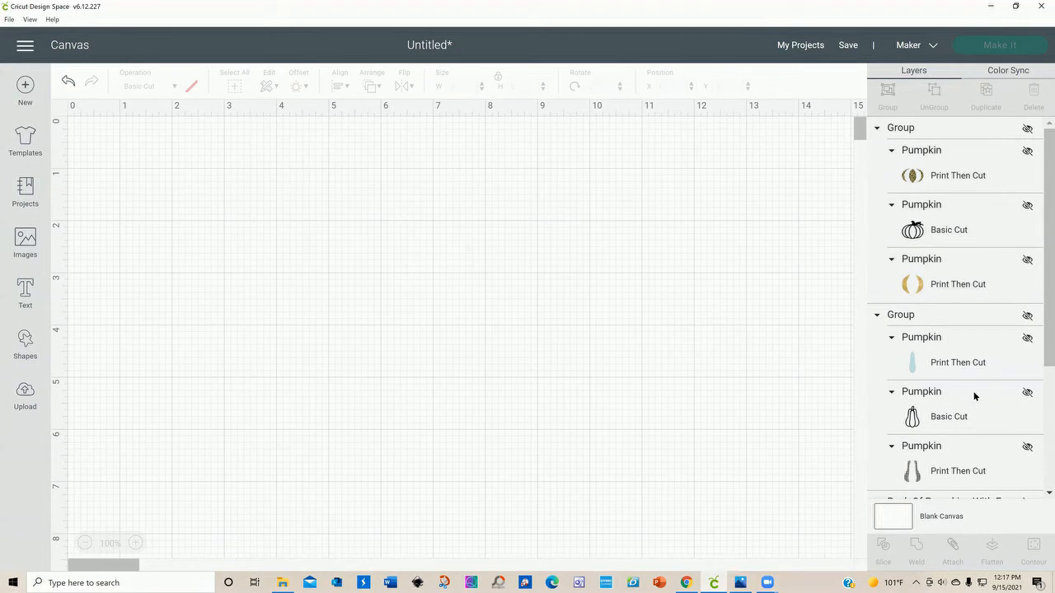
pyautogui.scroll(-5, 1012, 357)
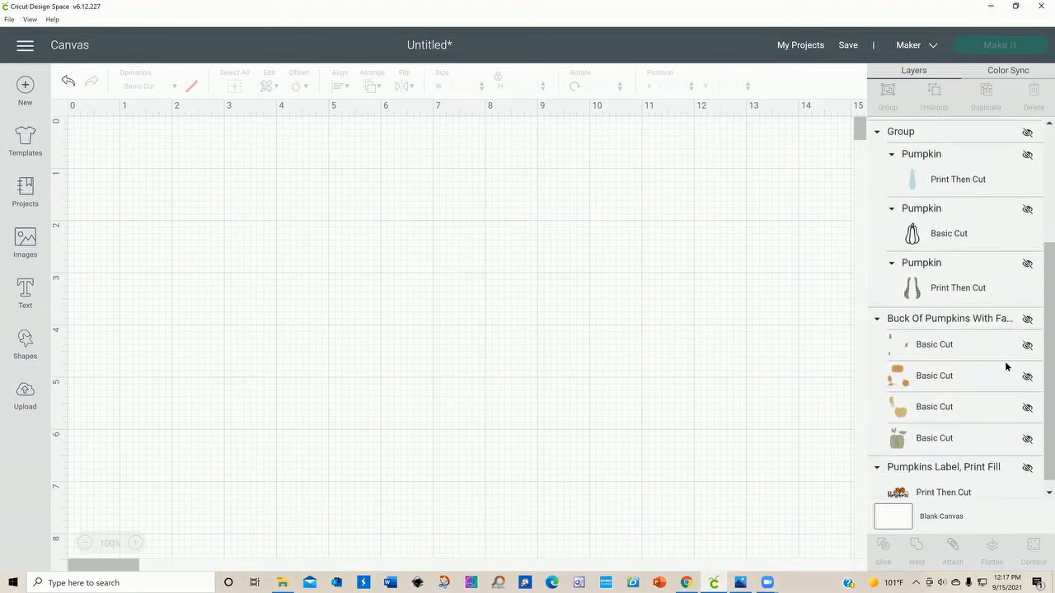
pyautogui.click(1027, 309)
pyautogui.moveTo(476, 397); pyautogui.dragTo(478, 364)
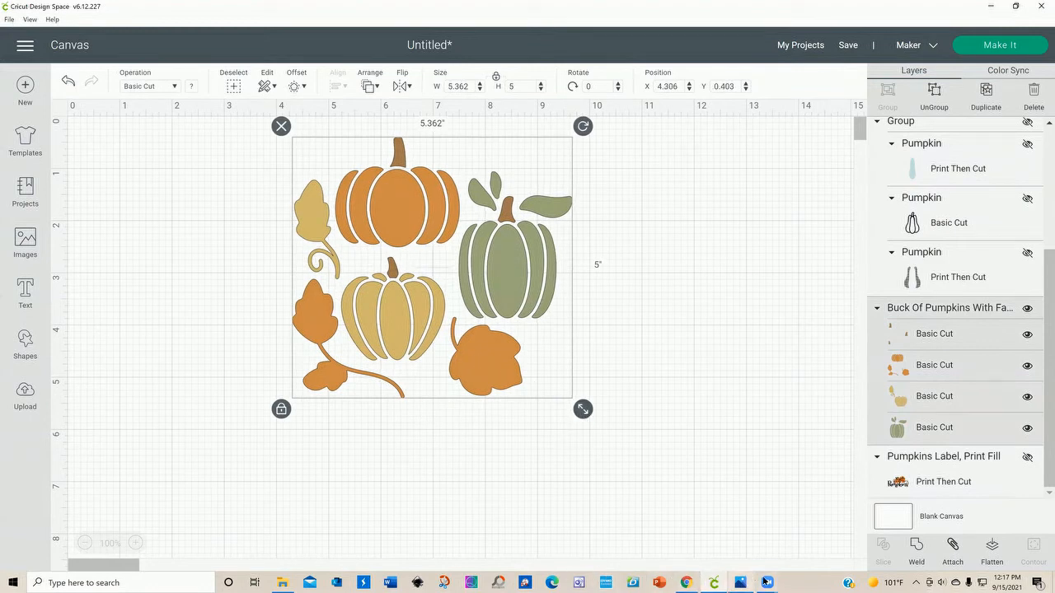
# Switch to Photos and examine the finished pumpkin arrangement in pumpkins.jpg.
pyautogui.click(740, 582)
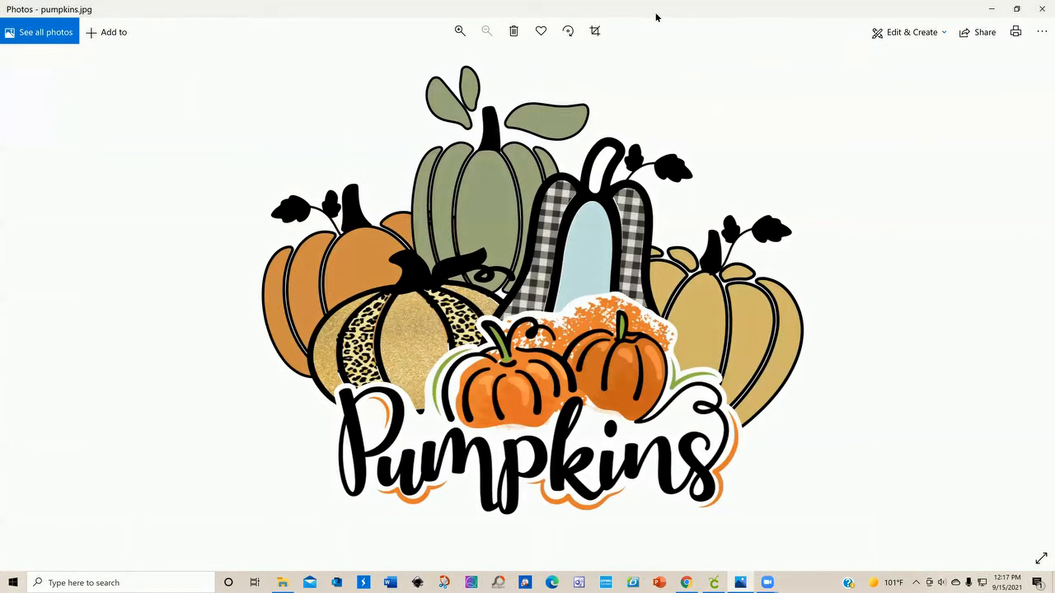
pyautogui.moveTo(656, 14); pyautogui.dragTo(330, 43)
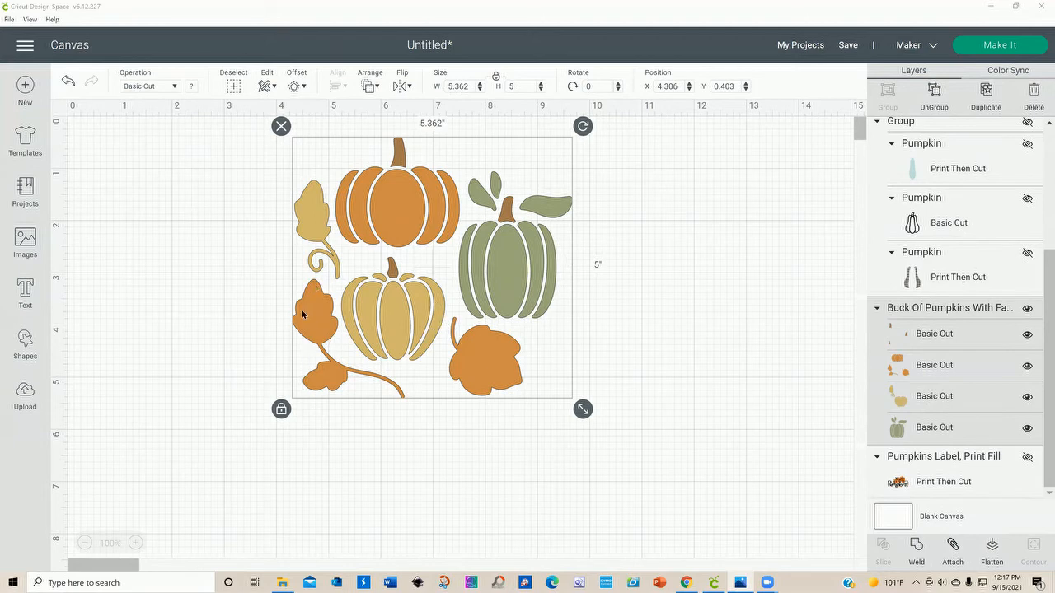
# Ungroup the multicolor pumpkins image in Cricut Design Space and spread its color layers apart, placing the brown stems at about X 5.669, Y 0.528.
pyautogui.moveTo(305, 325); pyautogui.dragTo(308, 358)
pyautogui.click(932, 92)
pyautogui.moveTo(518, 290); pyautogui.dragTo(164, 375)
pyautogui.moveTo(419, 352); pyautogui.dragTo(325, 471)
pyautogui.moveTo(394, 288); pyautogui.dragTo(368, 283)
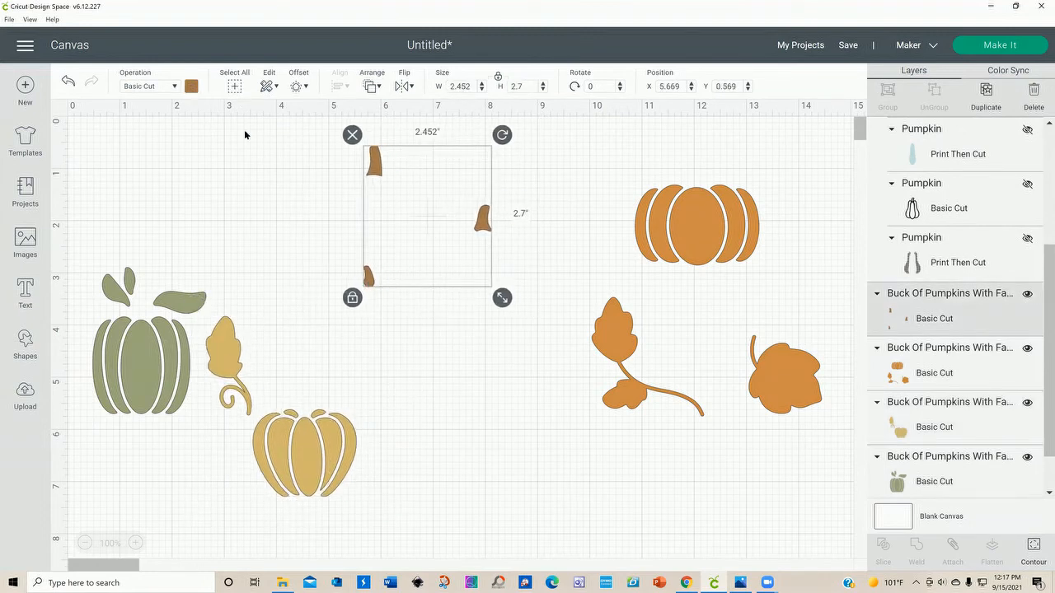
pyautogui.moveTo(374, 284); pyautogui.dragTo(373, 282)
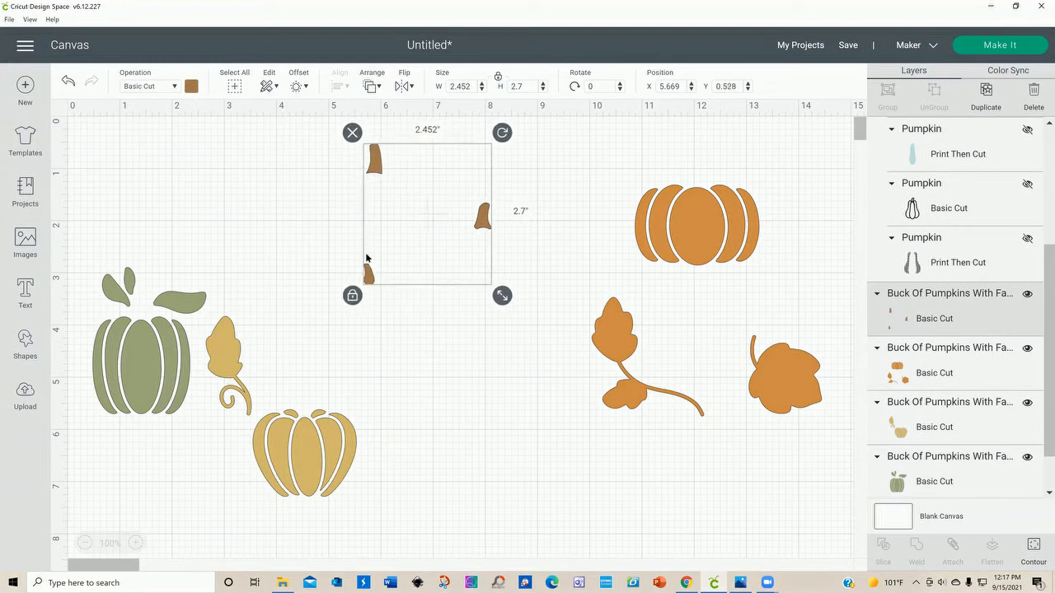
# Change the three brown pumpkin stems to black, keeping them as Basic Cut.
pyautogui.click(174, 86)
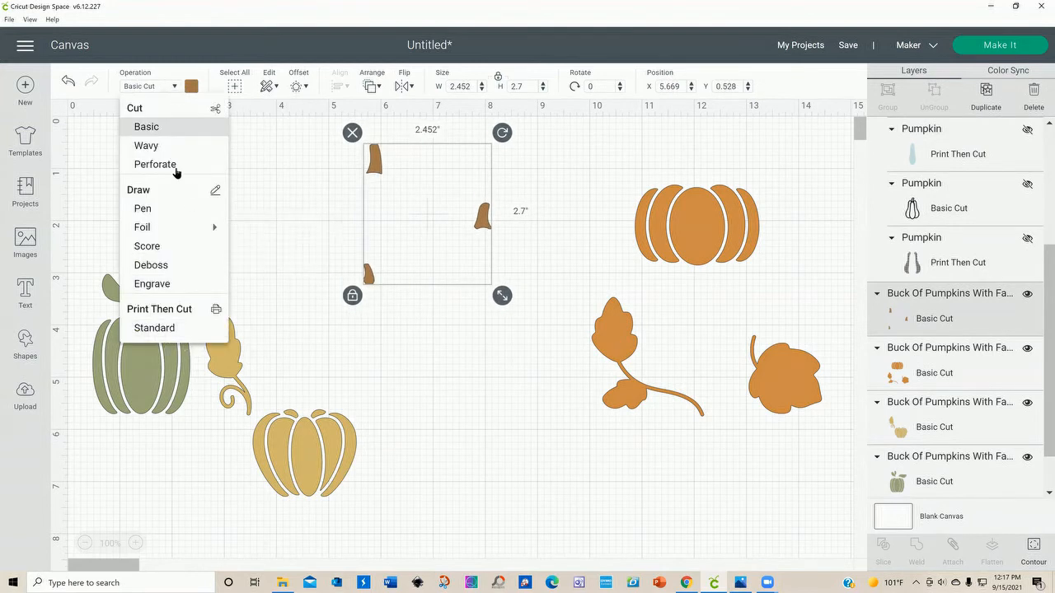
pyautogui.click(193, 87)
pyautogui.click(192, 87)
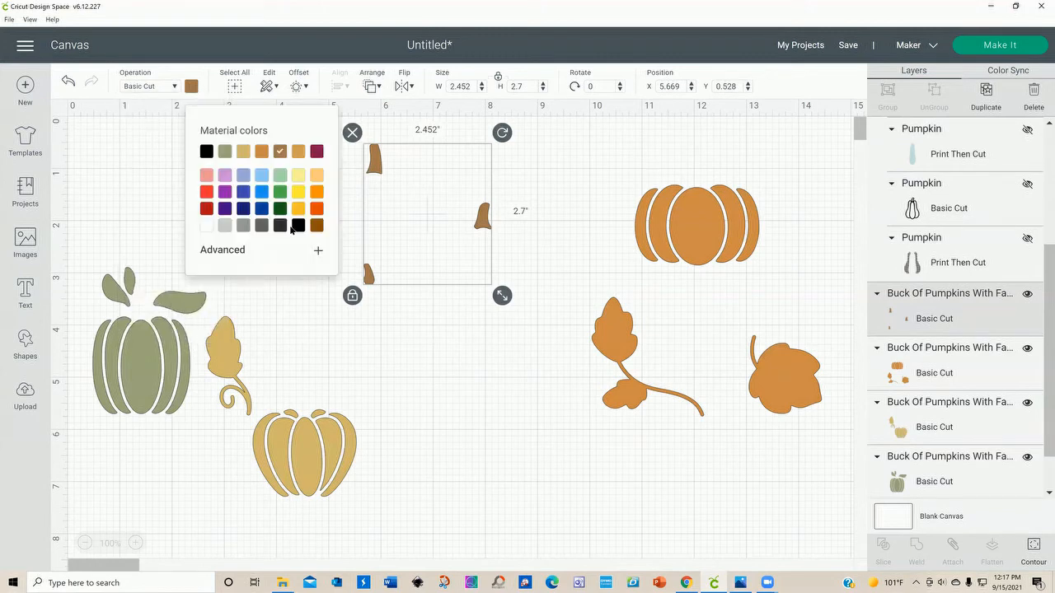
pyautogui.click(296, 227)
pyautogui.click(418, 356)
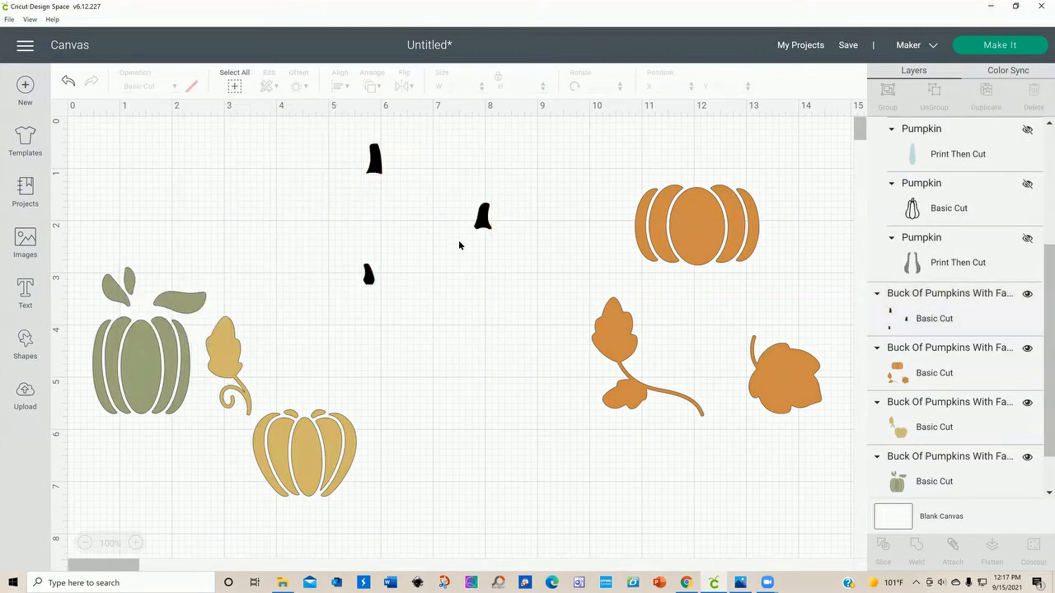
# Make two copies of the black stem layer and separate the three sets, placing one at about X 6.502, Y 3.847.
pyautogui.click(369, 277)
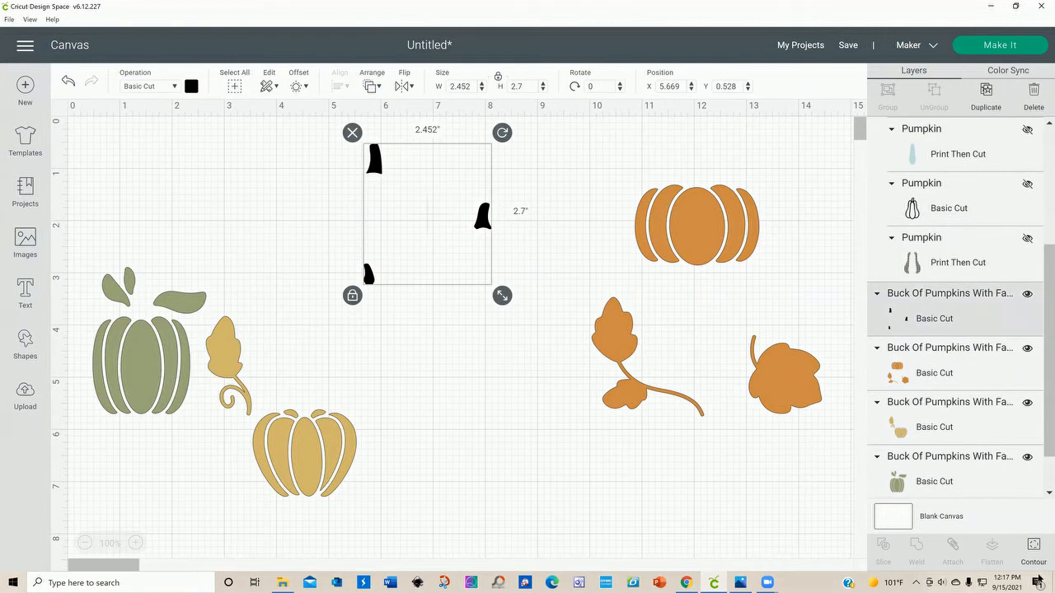
pyautogui.click(986, 90)
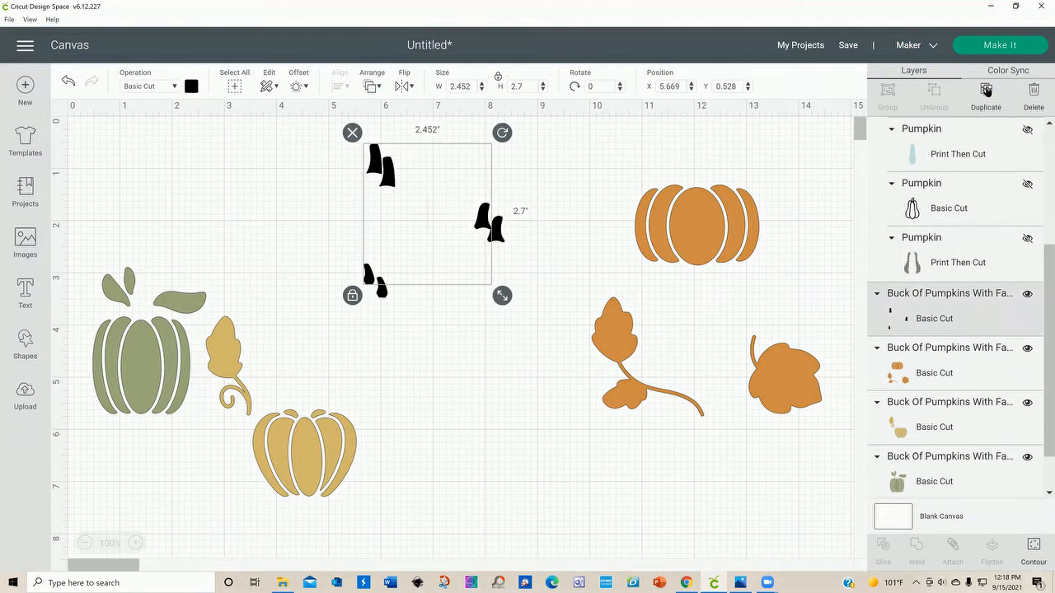
pyautogui.moveTo(403, 317); pyautogui.dragTo(431, 461)
pyautogui.moveTo(363, 275); pyautogui.dragTo(205, 275)
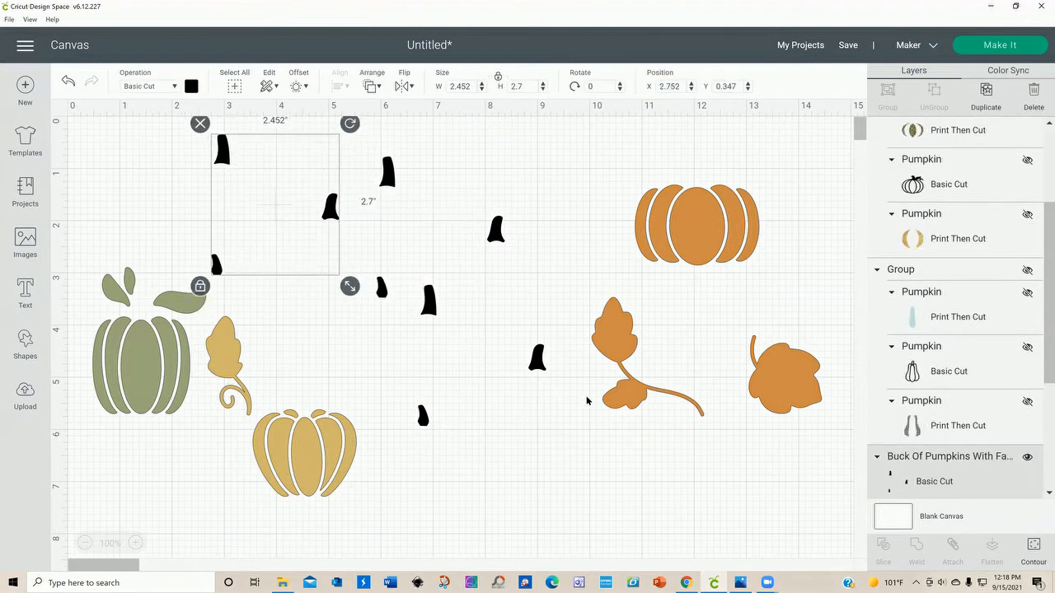
pyautogui.click(548, 366)
pyautogui.moveTo(538, 361); pyautogui.dragTo(525, 393)
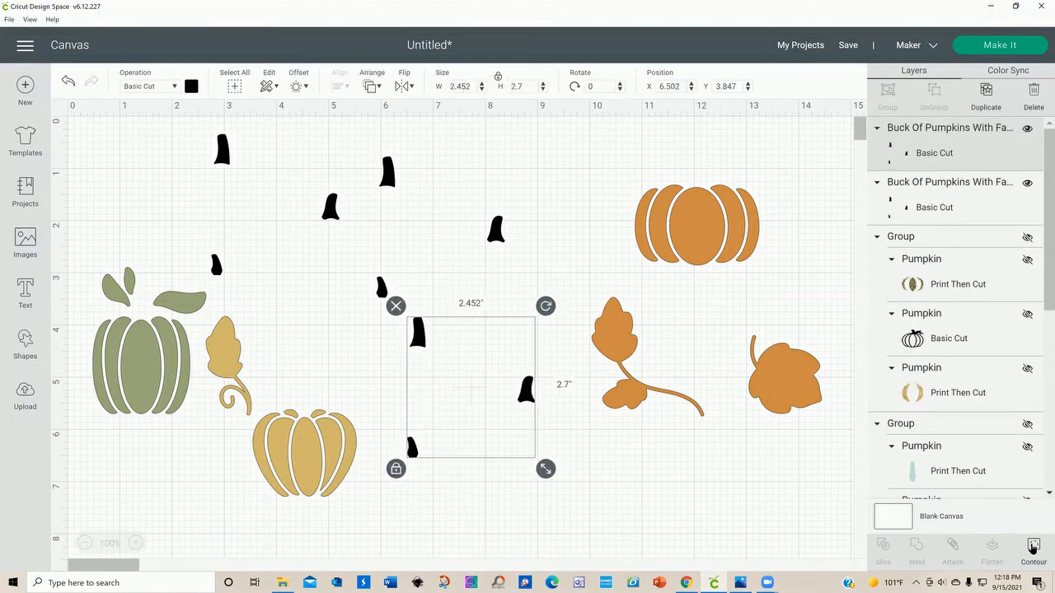
# Hide the two larger stem contours in the lowest stem set and move the remaining small stem above the orange pumpkin.
pyautogui.click(1034, 548)
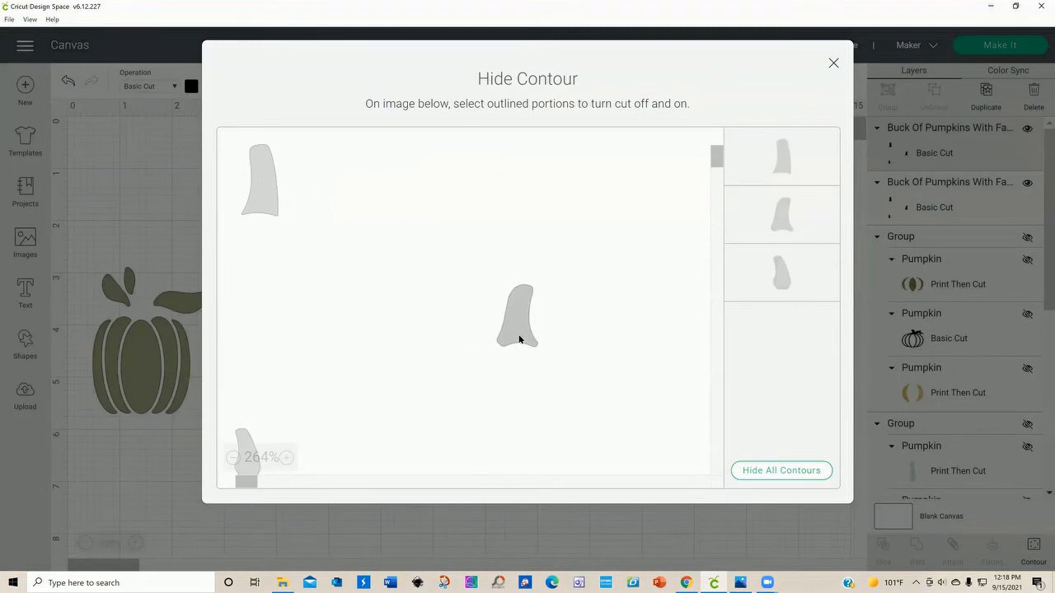
pyautogui.click(256, 188)
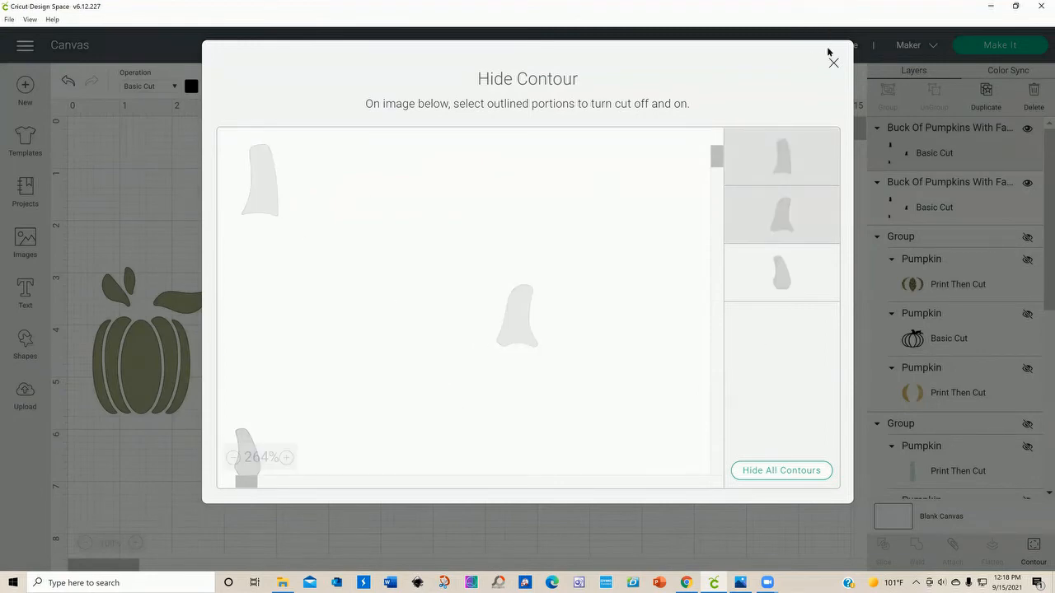
pyautogui.click(832, 62)
pyautogui.moveTo(413, 447); pyautogui.dragTo(698, 180)
pyautogui.moveTo(628, 372); pyautogui.dragTo(606, 403)
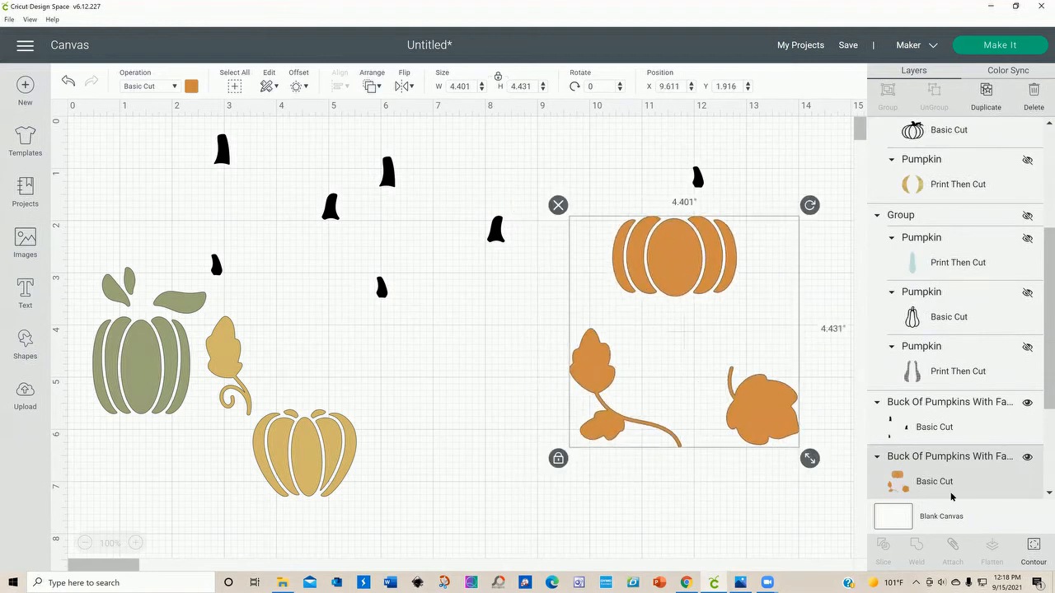
pyautogui.click(1033, 548)
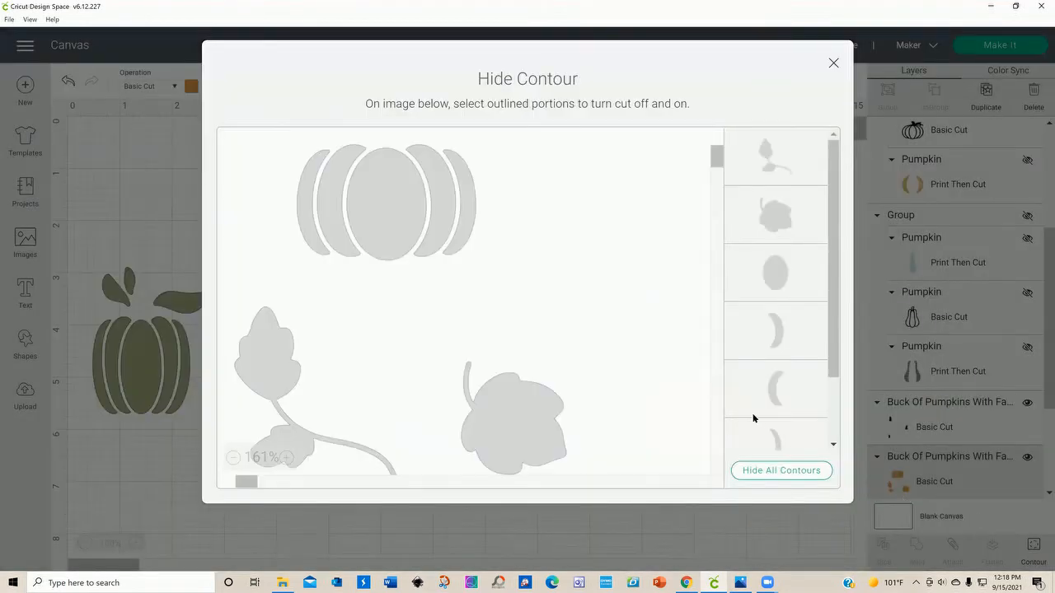
pyautogui.click(258, 375)
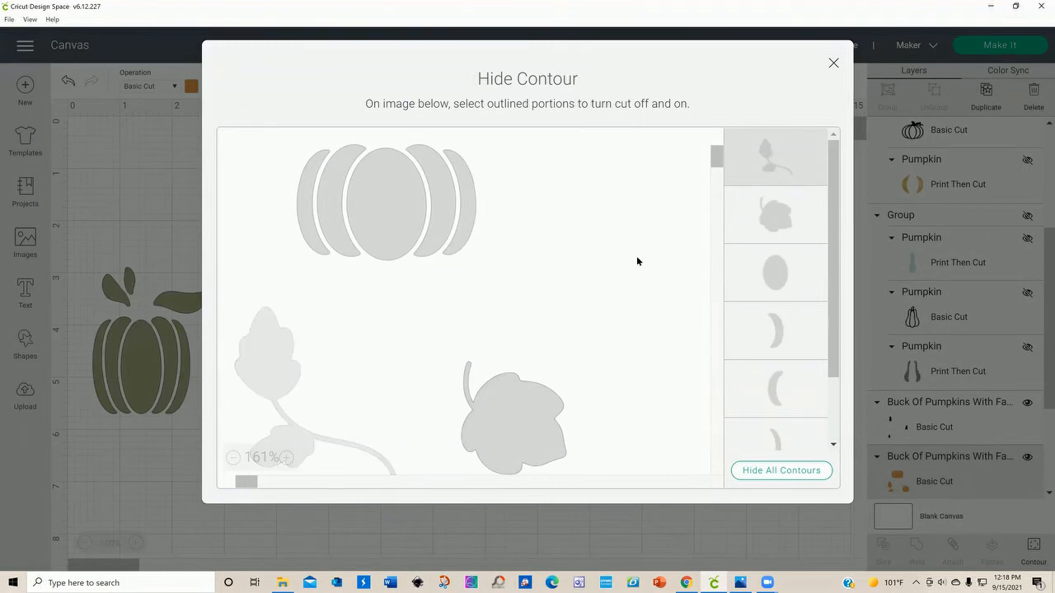
pyautogui.click(785, 162)
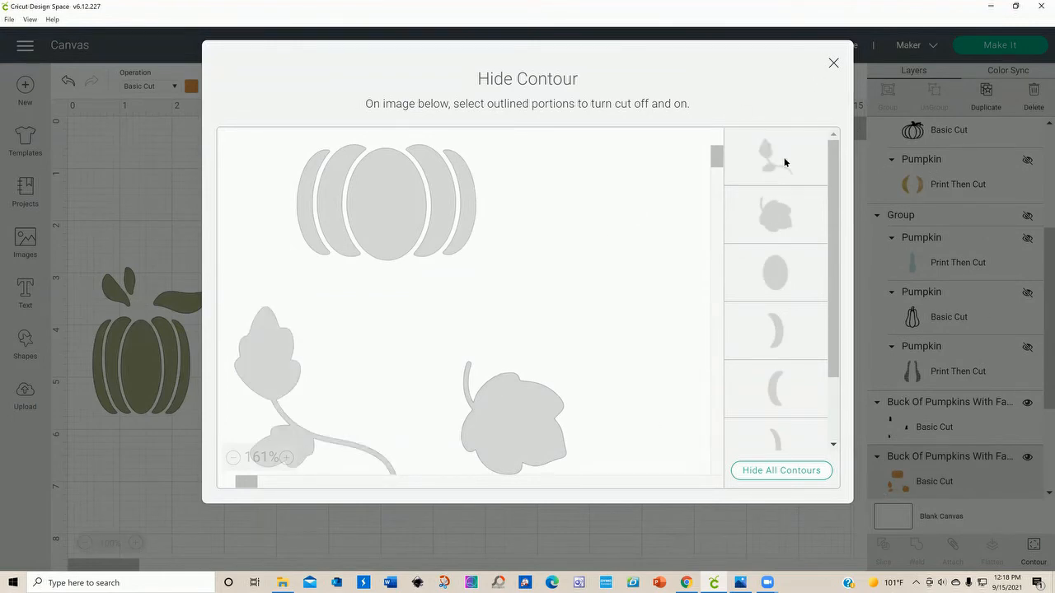
pyautogui.click(833, 64)
# Duplicate the orange pumpkin and leaves layer and separate the two sets, placing one at about X 9.944, Y 1.055.
pyautogui.moveTo(617, 391); pyautogui.dragTo(587, 394)
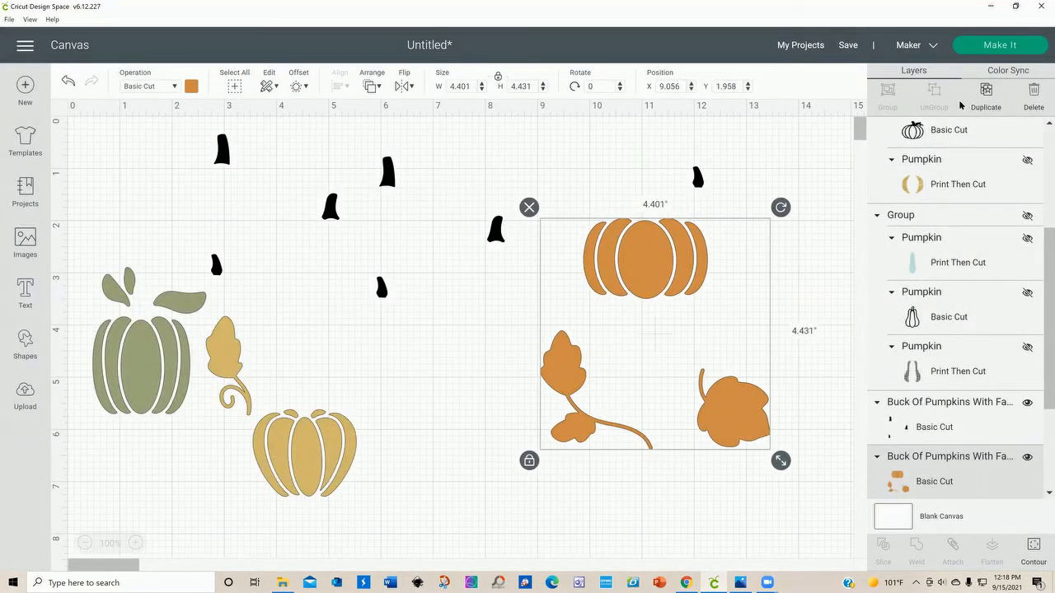
pyautogui.click(988, 97)
pyautogui.moveTo(699, 285); pyautogui.dragTo(556, 364)
pyautogui.moveTo(639, 232); pyautogui.dragTo(701, 162)
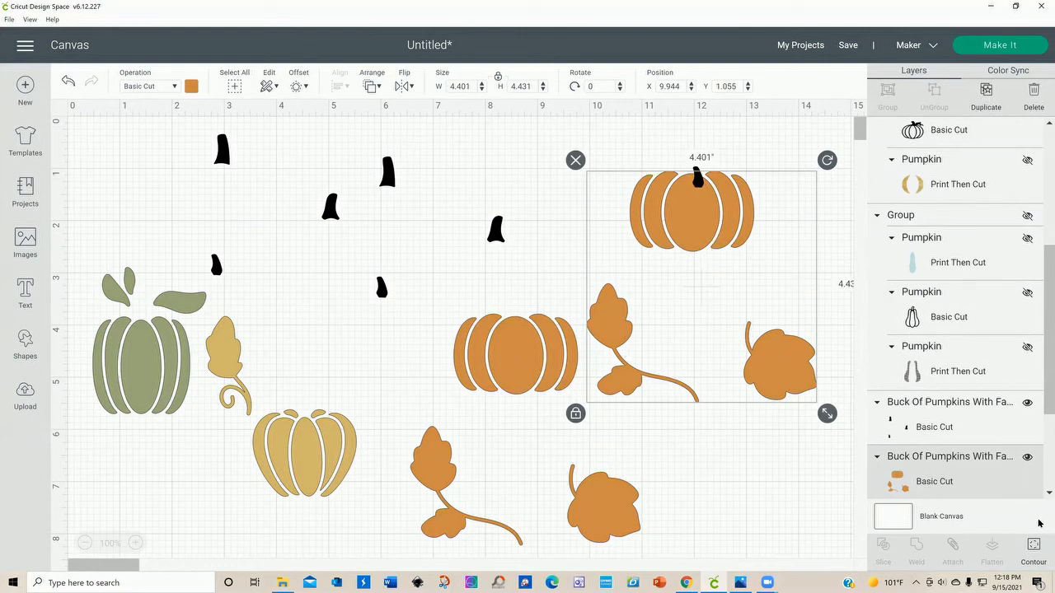
# Hide the large leaf and leafy vine contours in the orange set behind the small stem, leaving only the pumpkin.
pyautogui.click(1032, 547)
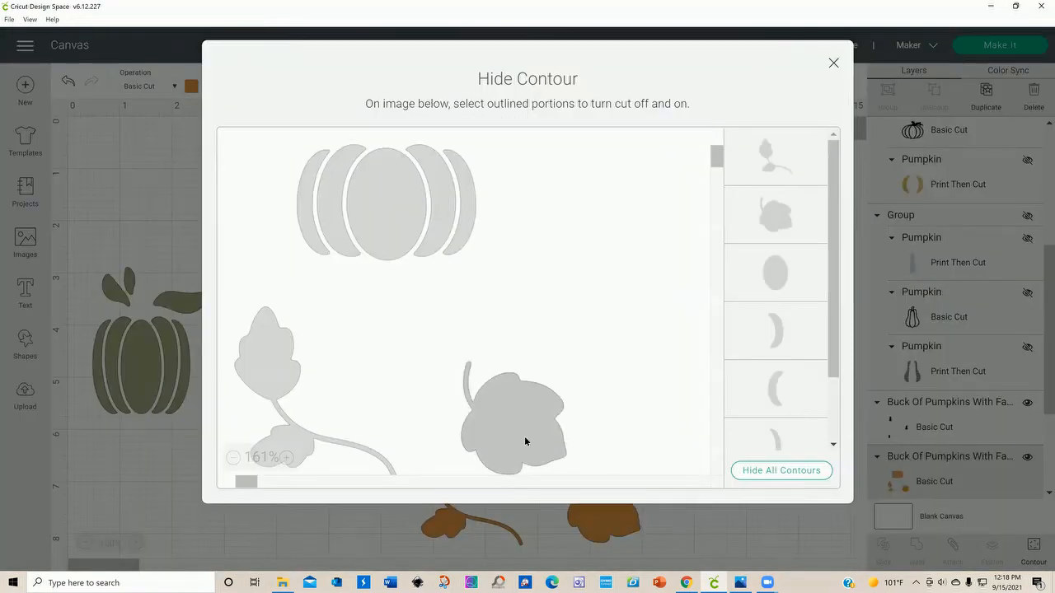
pyautogui.click(525, 441)
pyautogui.click(274, 421)
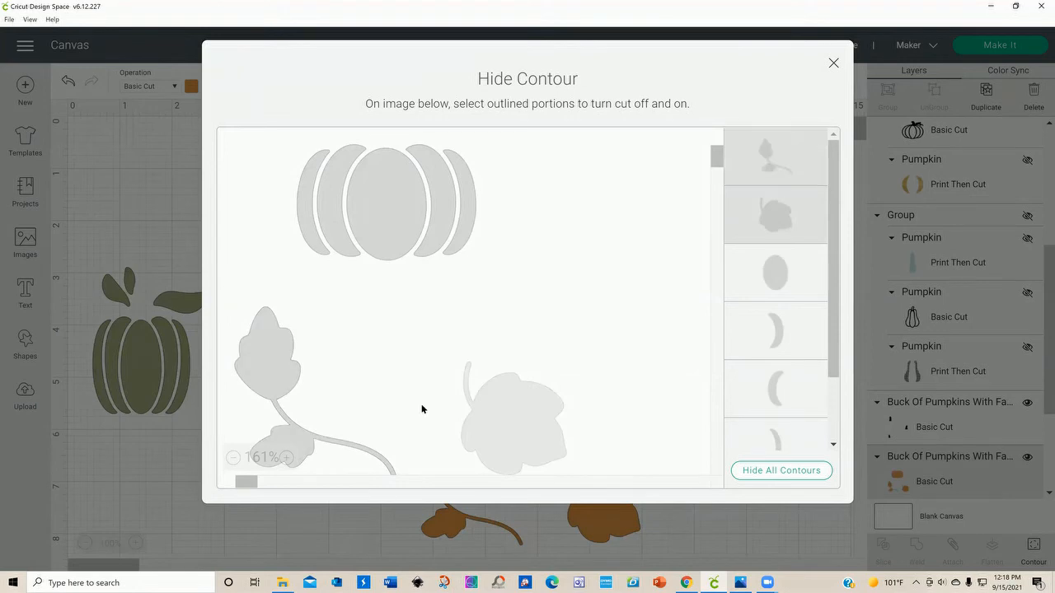
pyautogui.click(834, 64)
# Hide the large leaf and all five pumpkin section contours in the other orange set, leaving only the leafy vine.
pyautogui.moveTo(599, 495); pyautogui.dragTo(619, 457)
pyautogui.click(1030, 547)
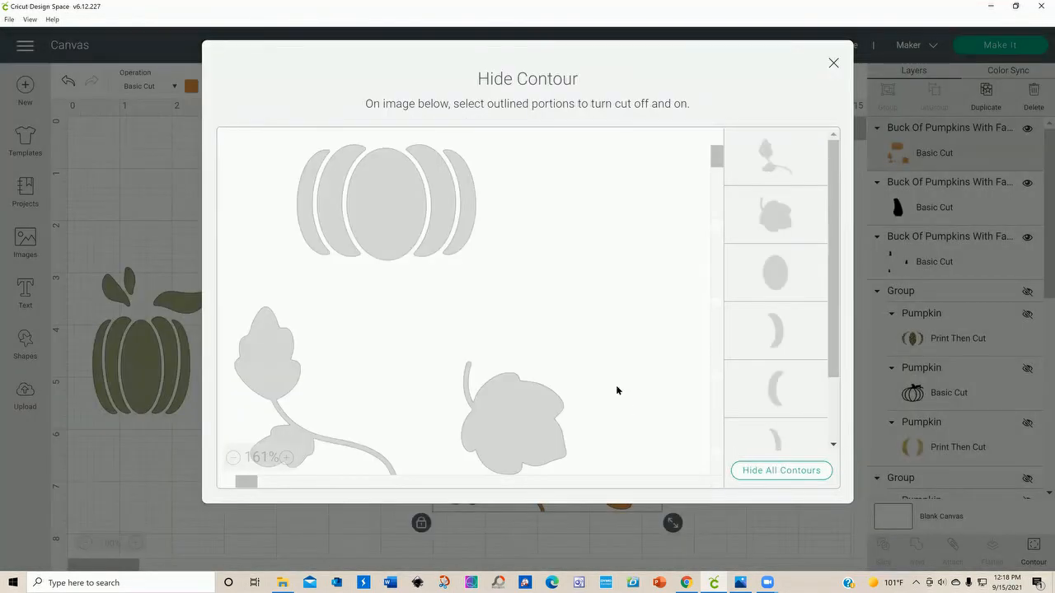
pyautogui.click(407, 217)
pyautogui.click(523, 420)
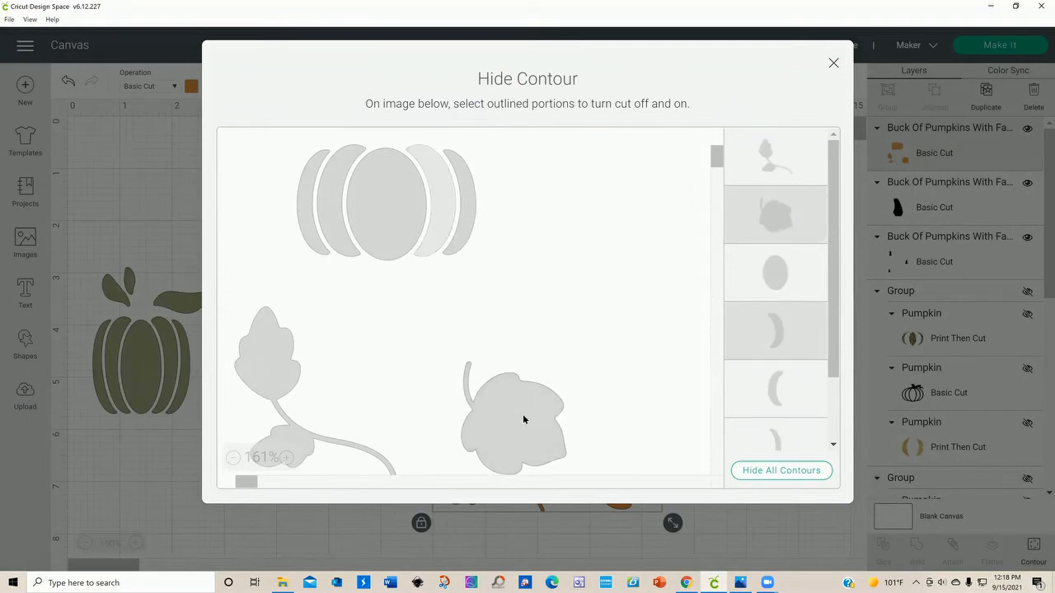
pyautogui.click(770, 288)
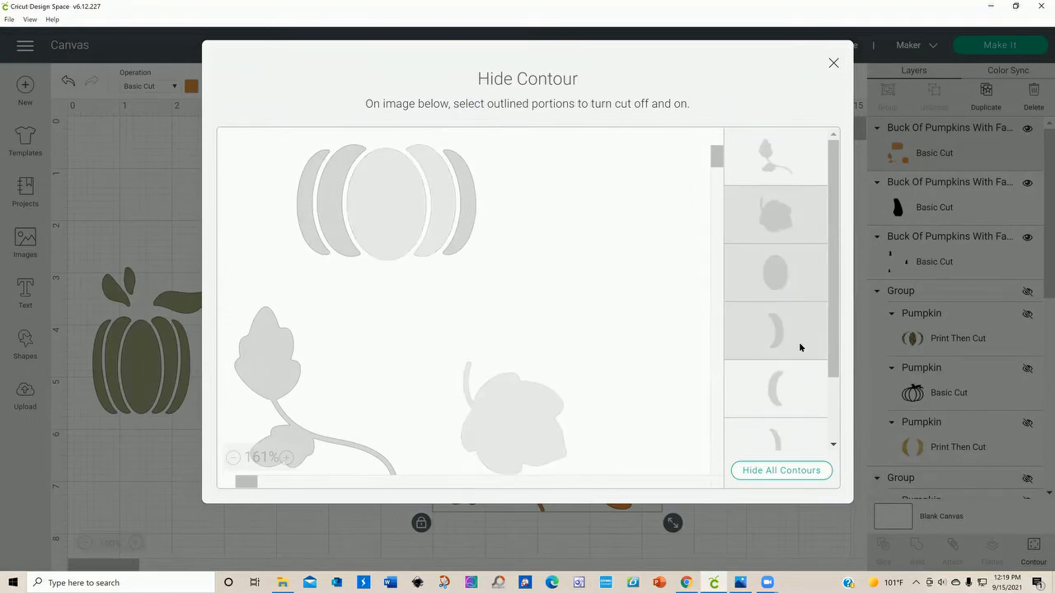
pyautogui.click(785, 392)
pyautogui.click(783, 443)
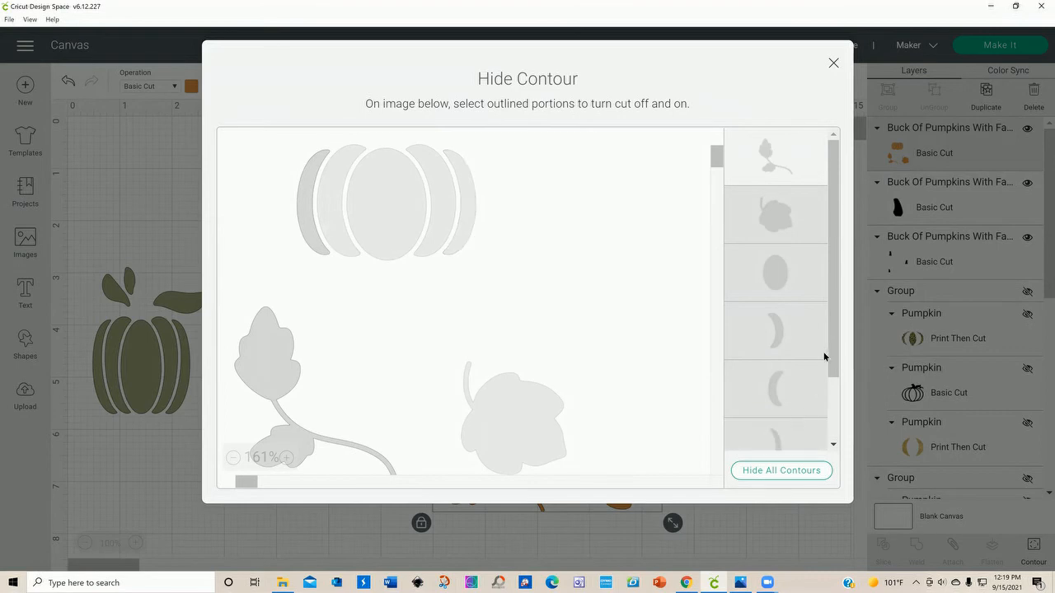
pyautogui.moveTo(835, 377); pyautogui.dragTo(822, 426)
pyautogui.click(809, 422)
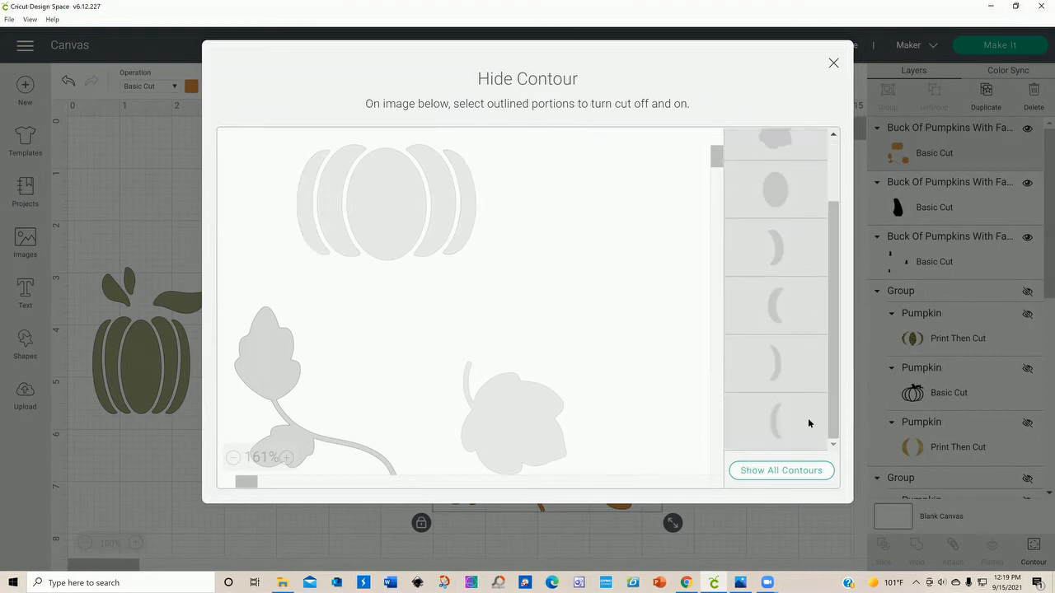
pyautogui.click(832, 63)
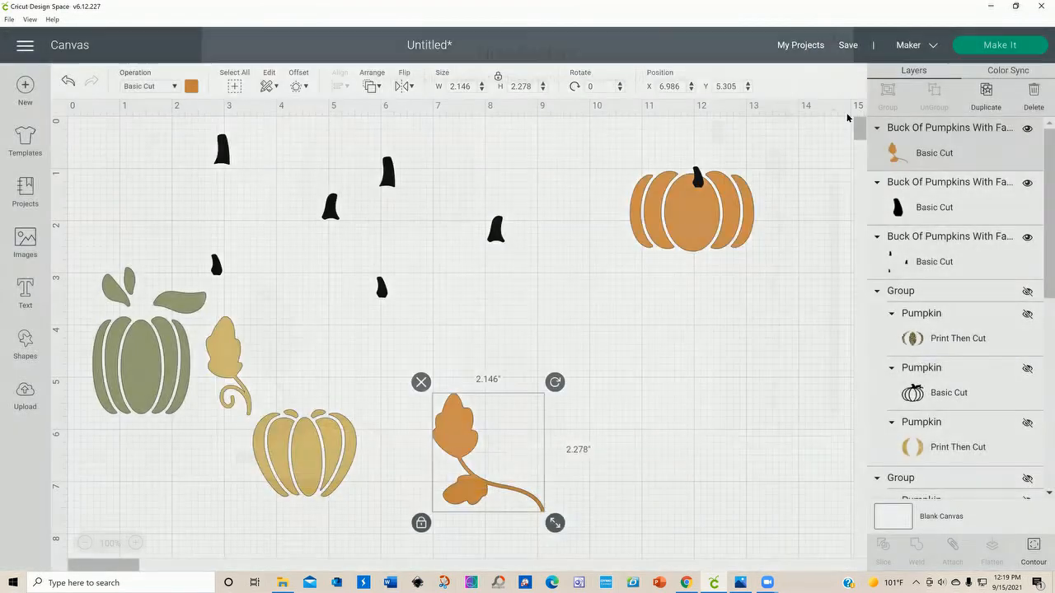
# Reposition the orange vine and pumpkin, and set the small black stem atop the pumpkin at about X 12.002, Y 1.828.
pyautogui.moveTo(501, 446); pyautogui.dragTo(574, 412)
pyautogui.moveTo(701, 212); pyautogui.dragTo(706, 269)
pyautogui.moveTo(698, 187); pyautogui.dragTo(701, 234)
pyautogui.moveTo(701, 234); pyautogui.dragTo(702, 236)
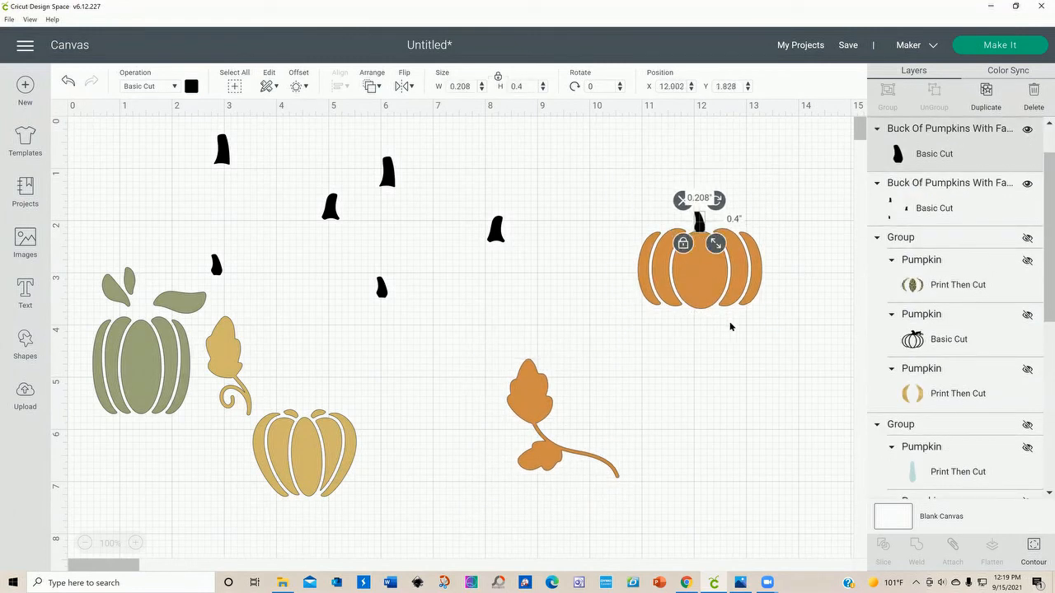
# Select the orange pumpkin together with its small black stem and group them.
pyautogui.click(648, 311)
pyautogui.moveTo(612, 180); pyautogui.dragTo(792, 312)
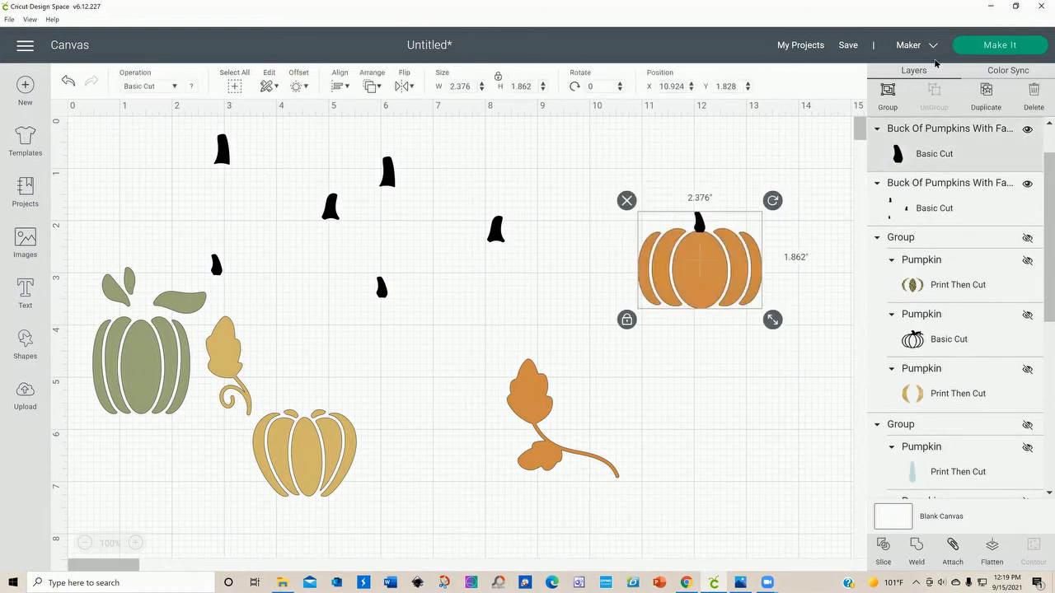
pyautogui.click(888, 92)
# Shrink the orange leafy vine to about 1.61 by 1.709 in at about X 7.736, Y 4.389, and recolor it black.
pyautogui.moveTo(574, 466); pyautogui.dragTo(525, 451)
pyautogui.moveTo(583, 473); pyautogui.dragTo(506, 422)
pyautogui.click(193, 87)
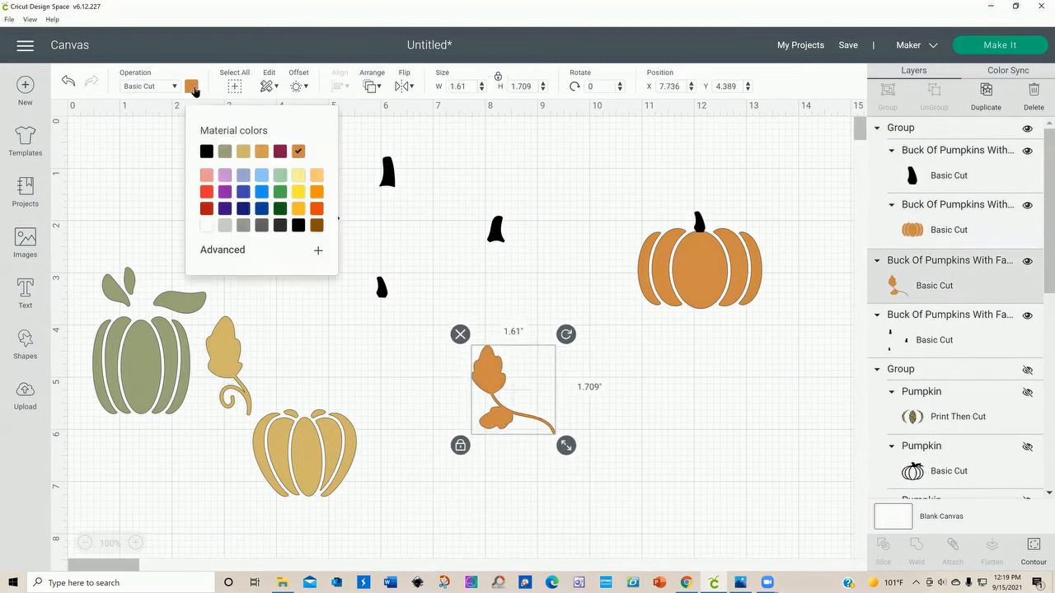
pyautogui.click(298, 225)
# Reposition the orange pumpkin group at about X 10.91, Y 2.106, the yellow set at X 3.39, Y 4.336, and the black vine at X 8.056, Y 4.389.
pyautogui.click(650, 347)
pyautogui.click(696, 299)
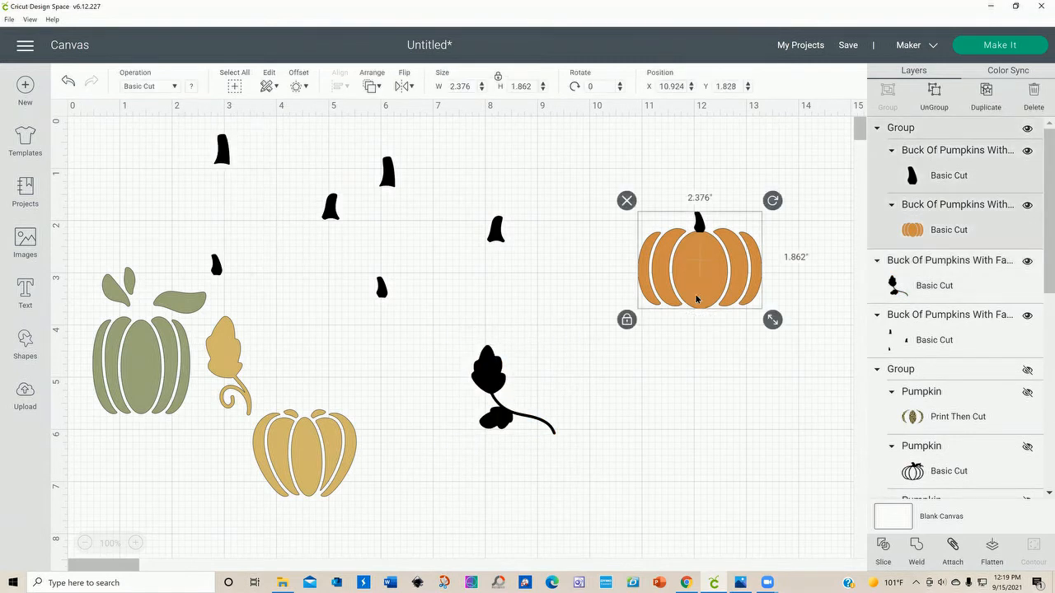
pyautogui.moveTo(746, 292); pyautogui.dragTo(746, 307)
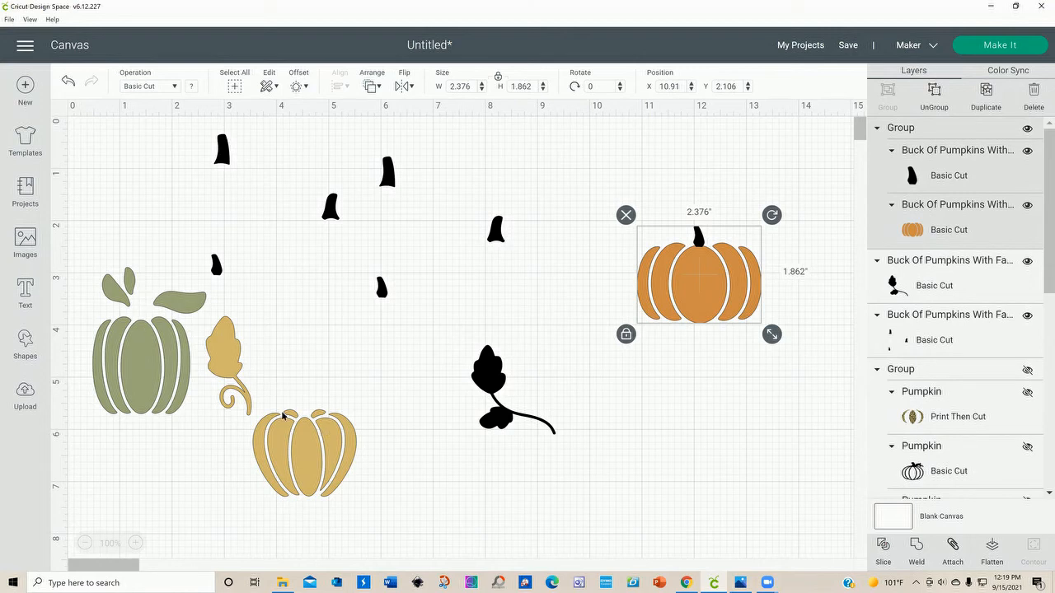
pyautogui.moveTo(237, 393); pyautogui.dragTo(276, 419)
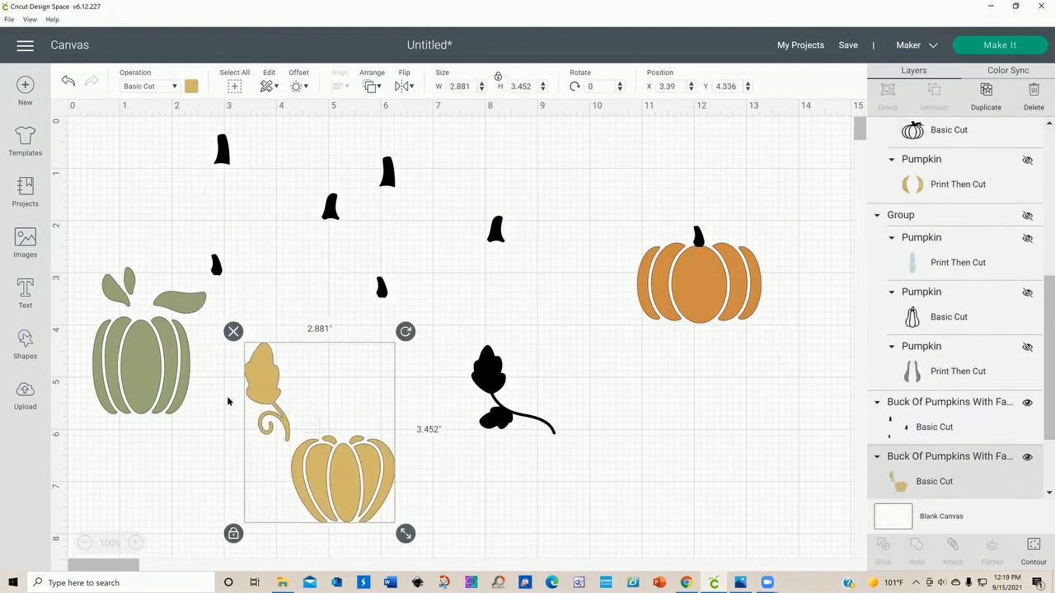
pyautogui.moveTo(524, 412); pyautogui.dragTo(541, 412)
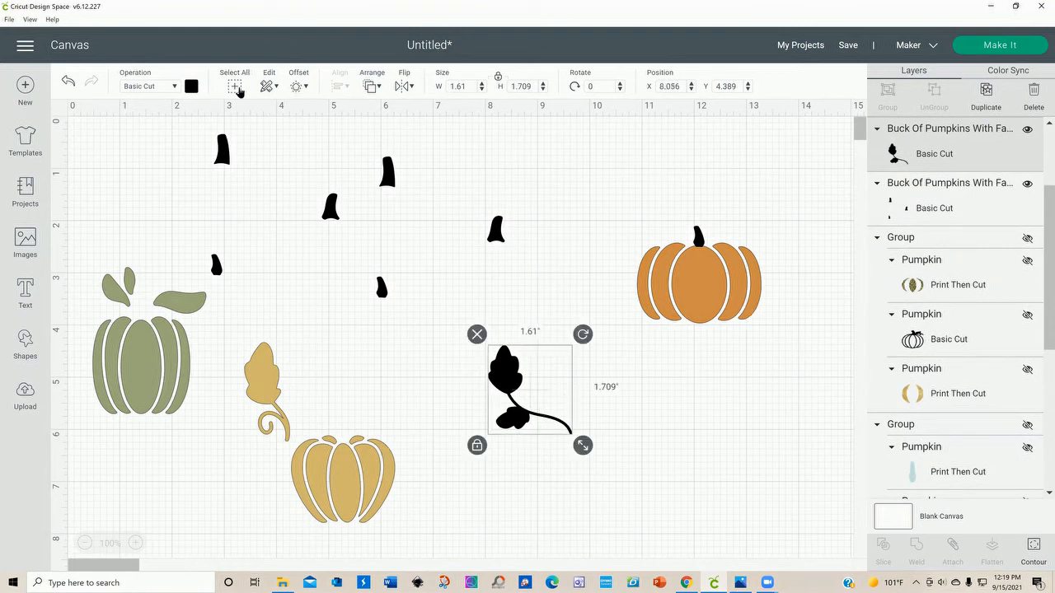
# Create a welded offset with rounded corners around the orange pumpkin and stem group.
pyautogui.click(704, 309)
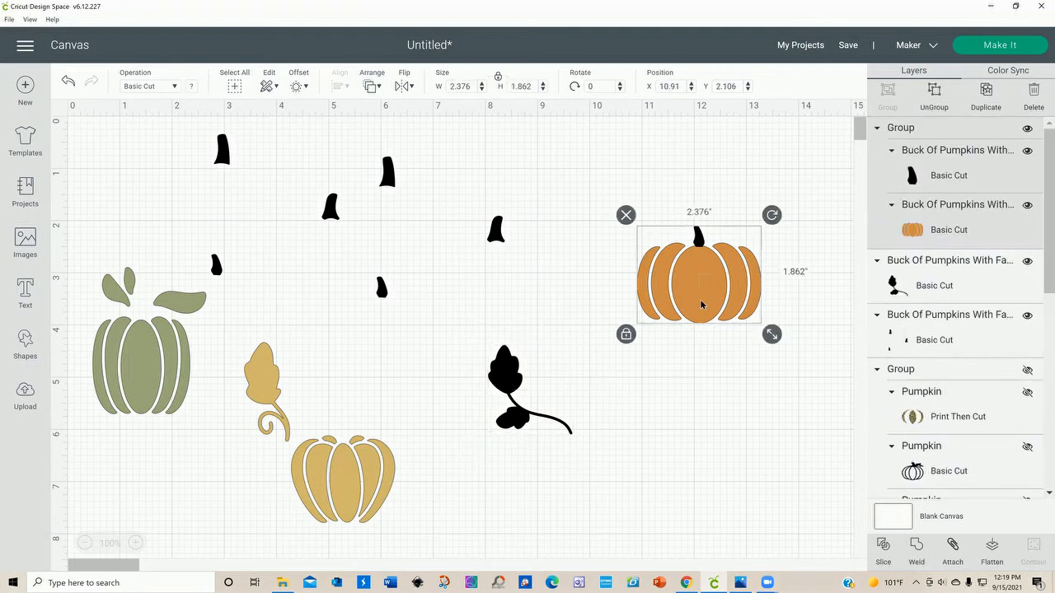
pyautogui.click(299, 86)
pyautogui.click(370, 175)
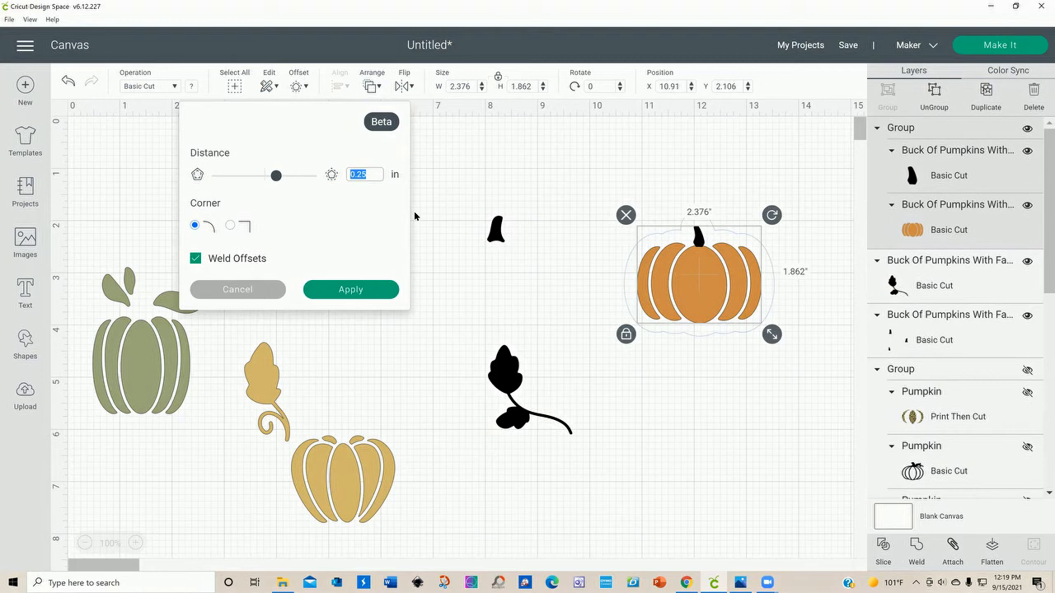
pyautogui.press('BackSpace')
pyautogui.click(337, 289)
# Undo the pumpkin's shift off its black offset, and group the pumpkin with the offset.
pyautogui.moveTo(725, 302)
pyautogui.mouseDown()
pyautogui.moveTo(704, 299)
pyautogui.moveTo(722, 302)
pyautogui.mouseUp()
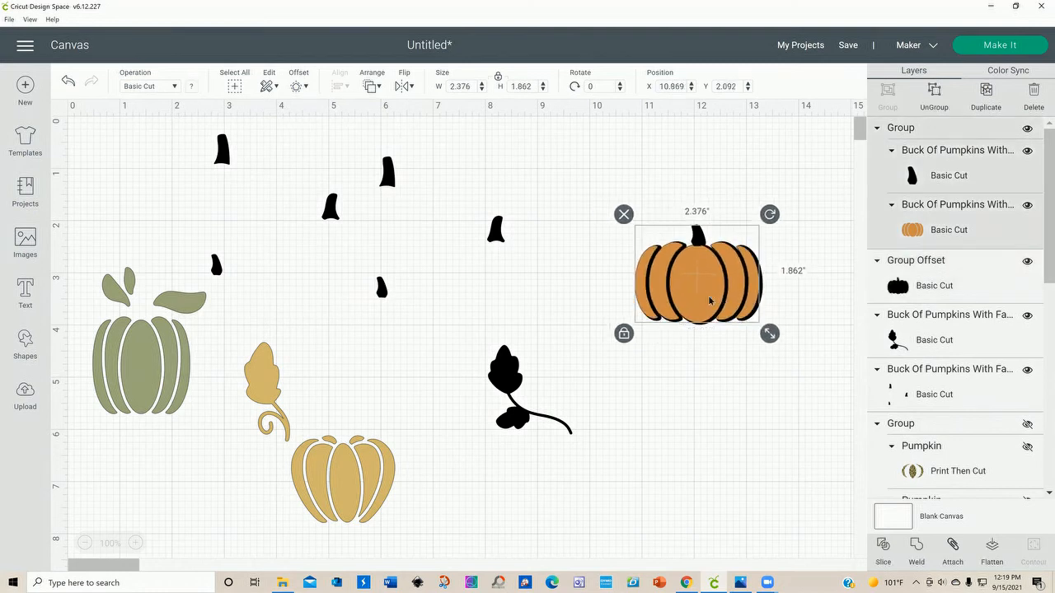
pyautogui.click(70, 83)
pyautogui.moveTo(617, 212); pyautogui.dragTo(775, 356)
pyautogui.click(887, 97)
# Reposition the grouped orange pumpkin with its offset and resize it to a narrower, taller shape.
pyautogui.moveTo(747, 282); pyautogui.dragTo(697, 263)
pyautogui.moveTo(735, 319); pyautogui.dragTo(748, 330)
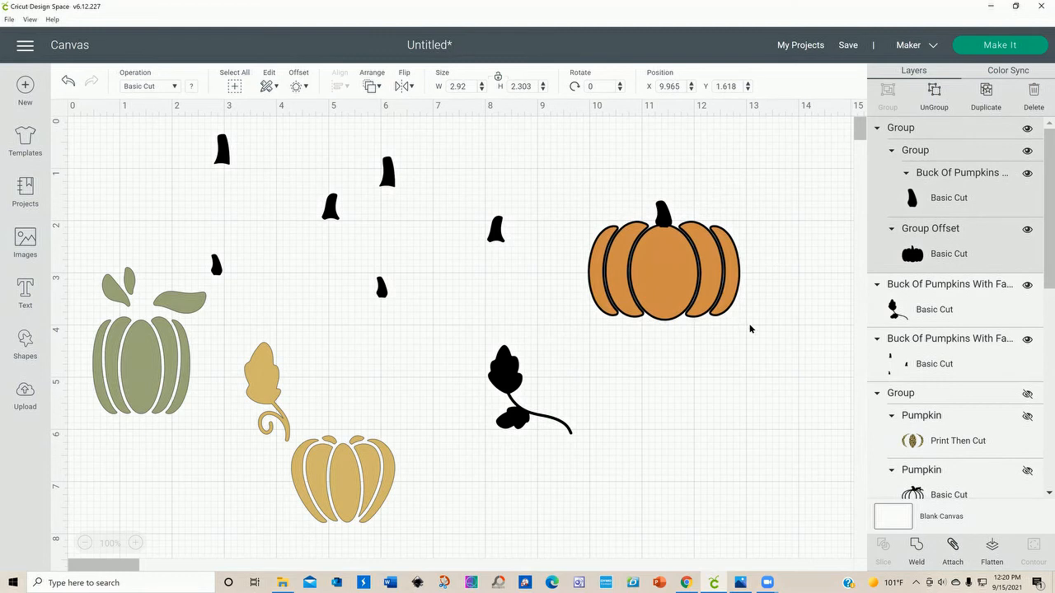
pyautogui.click(665, 275)
pyautogui.moveTo(751, 331); pyautogui.dragTo(708, 290)
# Reposition the yellow pumpkin and vine set at about X 3.89, Y 4.086, and nudge the black leafy vine.
pyautogui.moveTo(338, 466); pyautogui.dragTo(364, 460)
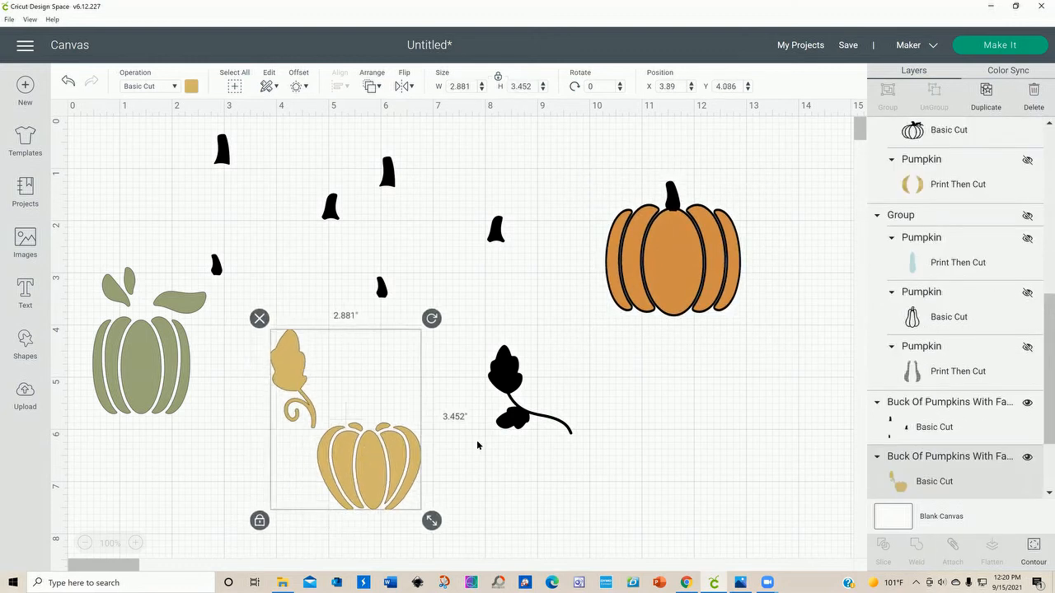
pyautogui.moveTo(507, 406)
pyautogui.mouseDown()
pyautogui.moveTo(542, 397)
pyautogui.moveTo(519, 396)
pyautogui.mouseUp()
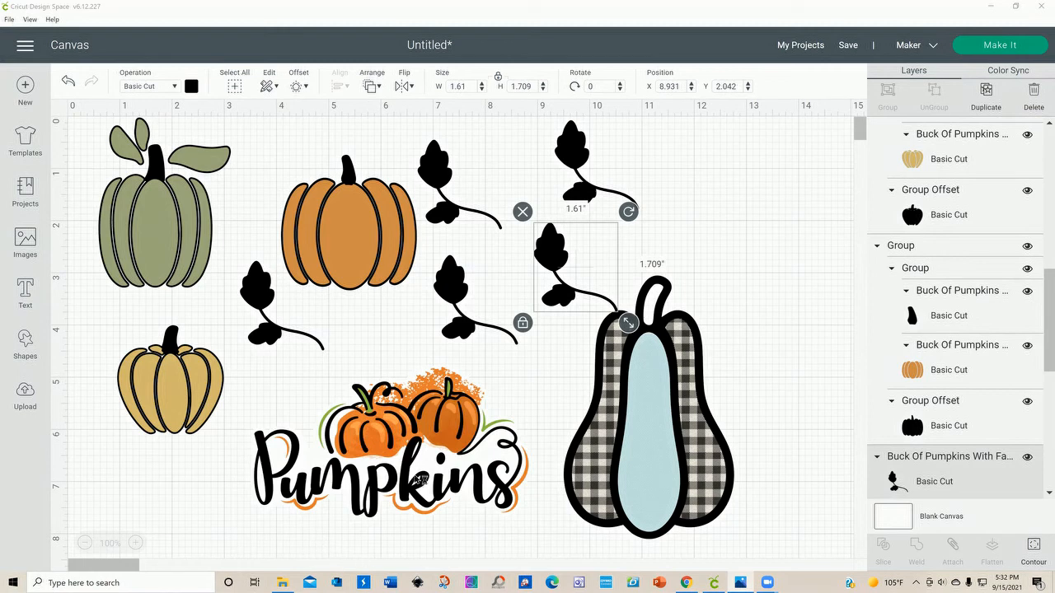
# Place the Pumpkins label at about X 3.124, Y 4.848 and bring the buffalo-check gourd over it.
pyautogui.moveTo(324, 468); pyautogui.dragTo(353, 461)
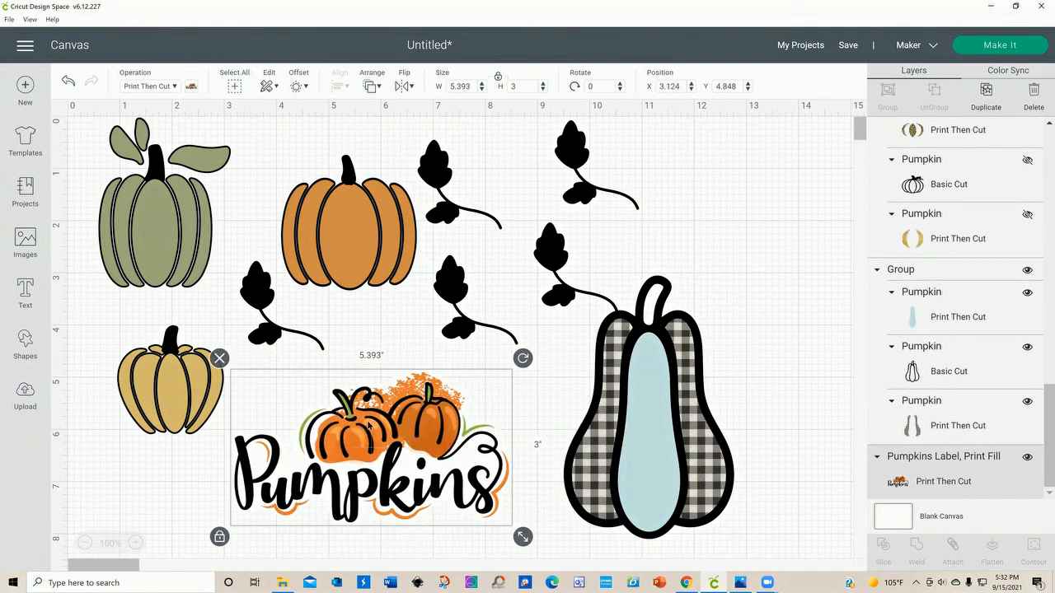
pyautogui.moveTo(637, 468); pyautogui.dragTo(439, 403)
# Move the four black leafy vines around the label and gourd into the open canvas space beyond X 10.
pyautogui.moveTo(569, 264); pyautogui.dragTo(722, 258)
pyautogui.moveTo(561, 161); pyautogui.dragTo(637, 163)
pyautogui.moveTo(441, 178); pyautogui.dragTo(616, 178)
pyautogui.moveTo(462, 288); pyautogui.dragTo(662, 319)
# Scale the buffalo-check gourd to about 3.234 by 5.006 in and rotate it to about 17.84° at about X 5.242, Y 1.812.
pyautogui.moveTo(449, 447); pyautogui.dragTo(441, 416)
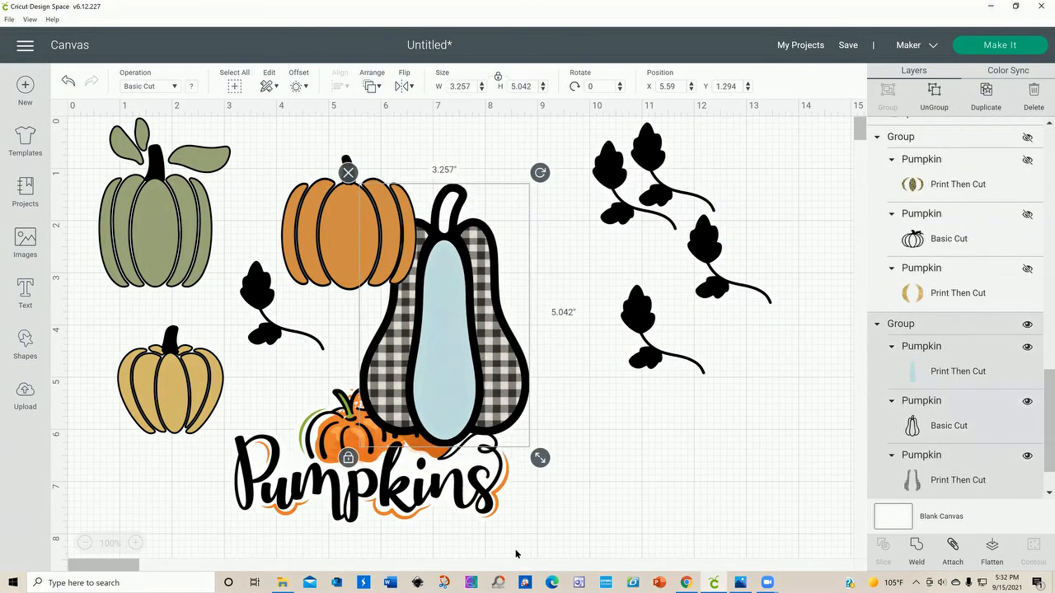
pyautogui.moveTo(542, 458)
pyautogui.mouseDown()
pyautogui.moveTo(554, 475)
pyautogui.moveTo(539, 457)
pyautogui.mouseUp()
pyautogui.moveTo(539, 173); pyautogui.dragTo(580, 227)
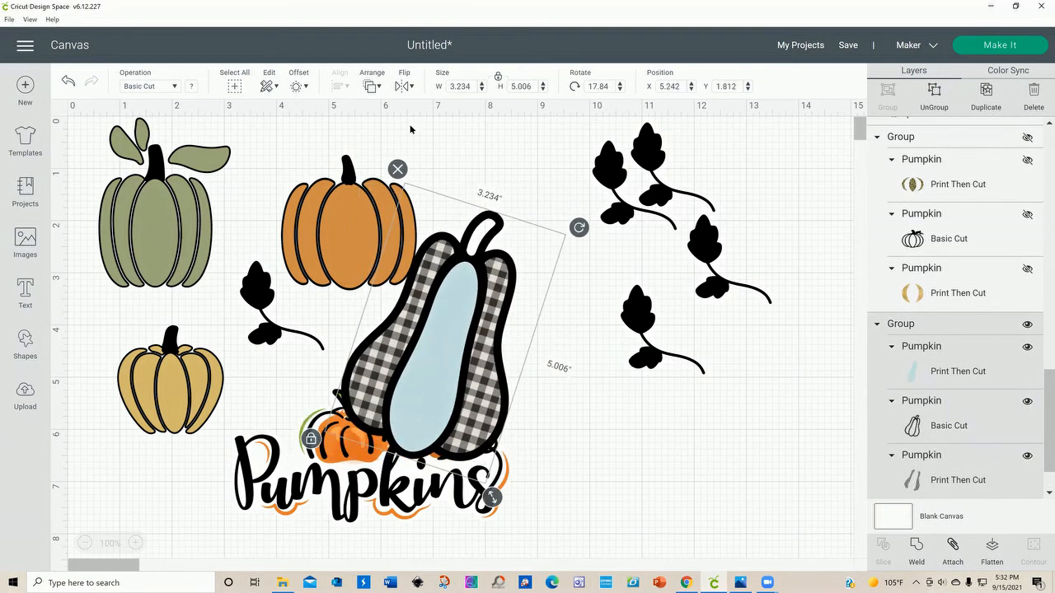
# Send the gourd to the back, behind the Pumpkins label, and shift the label to about X 3.179, Y 4.473.
pyautogui.click(376, 88)
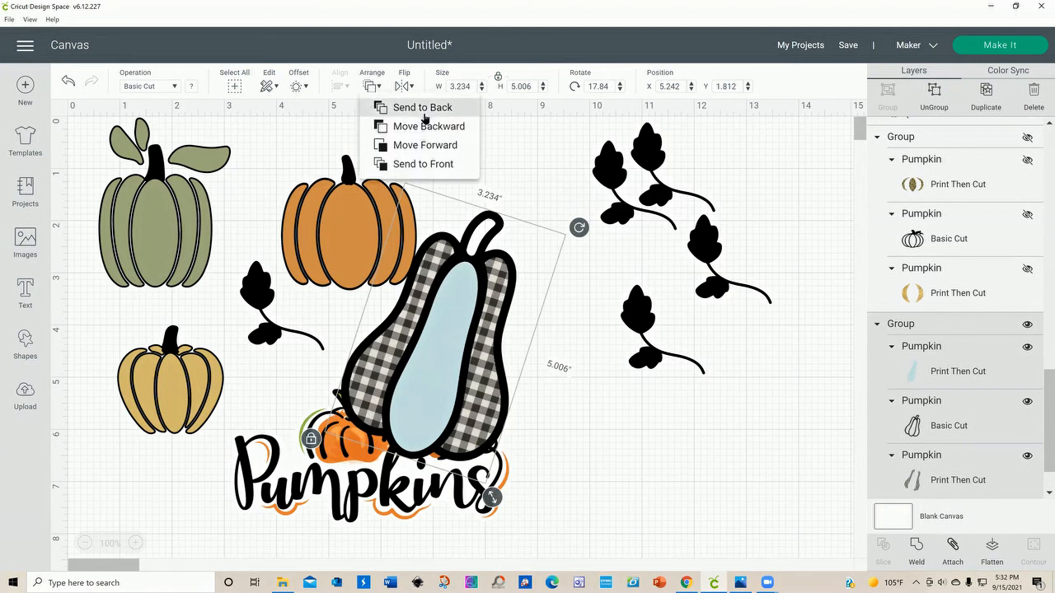
pyautogui.click(423, 114)
pyautogui.moveTo(339, 474); pyautogui.dragTo(338, 457)
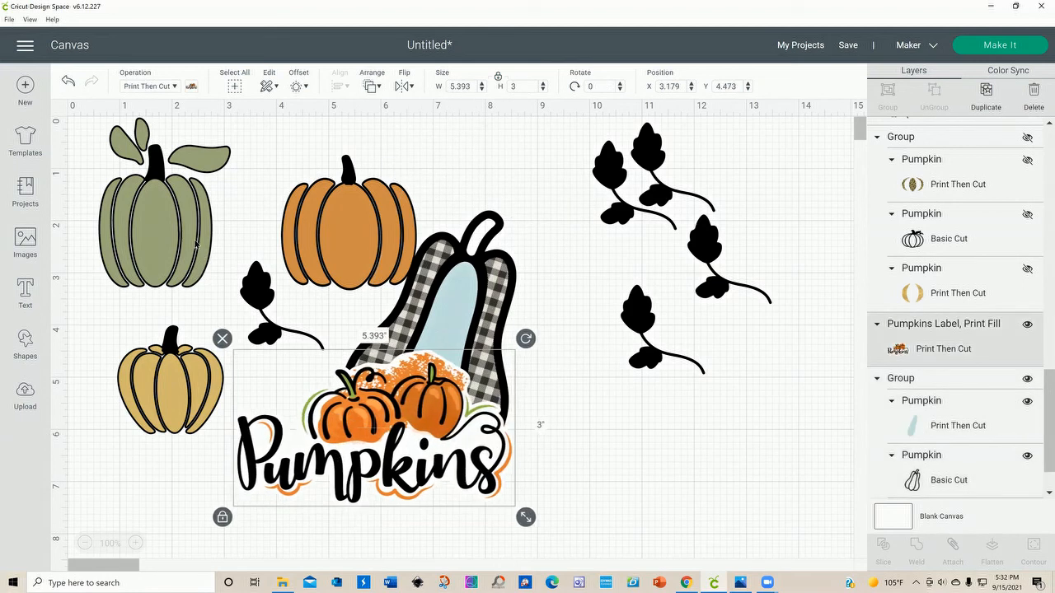
# Move the remaining leafy vine beside the others at about X 10.653, Y 4.625, and unhide the leopard-print pumpkin group.
pyautogui.moveTo(281, 333); pyautogui.dragTo(664, 430)
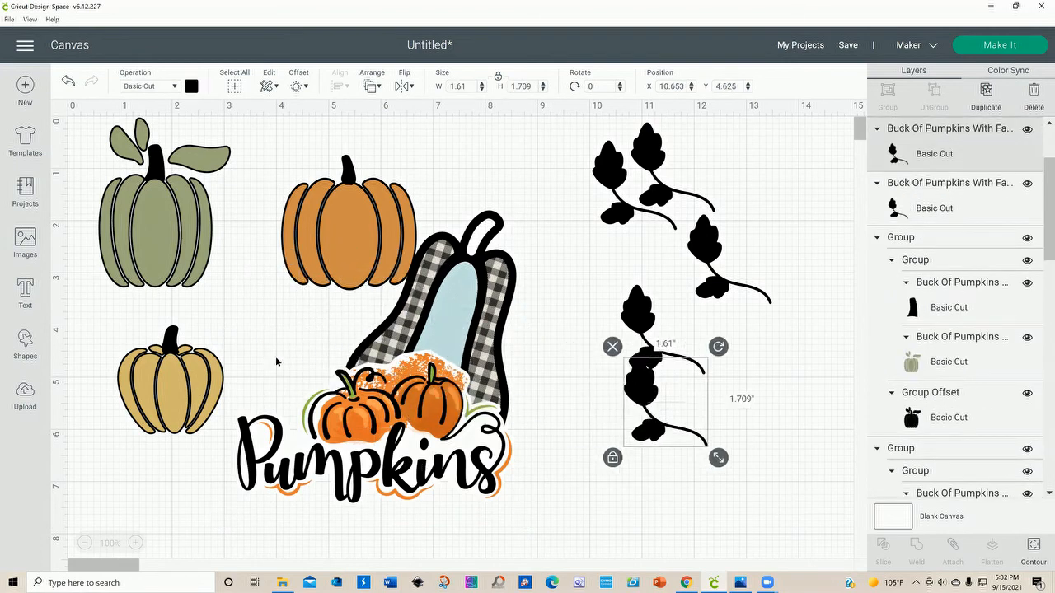
pyautogui.scroll(2, 986, 393)
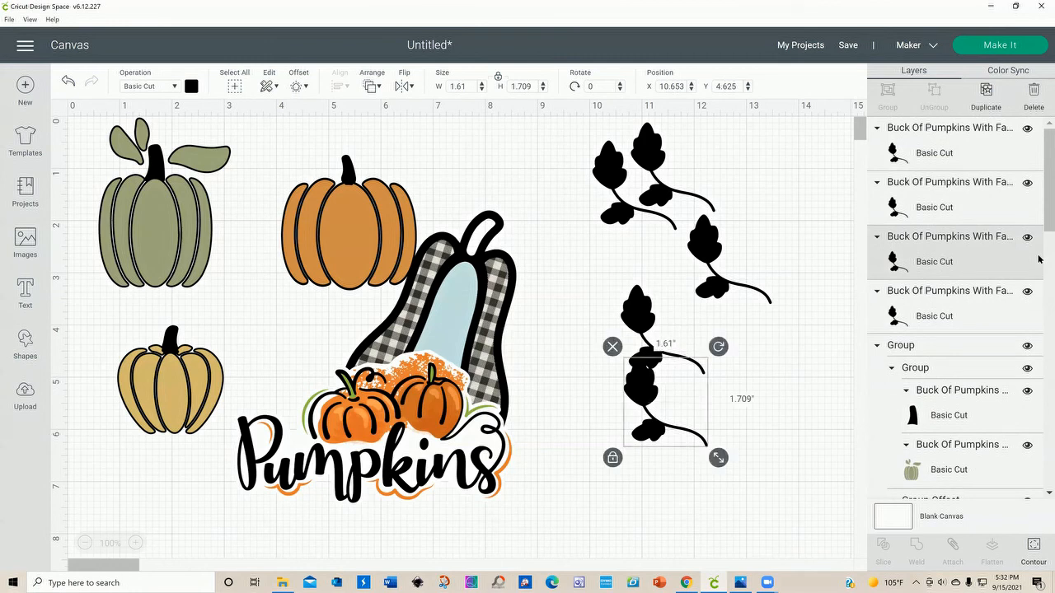
pyautogui.moveTo(1039, 212); pyautogui.dragTo(1039, 439)
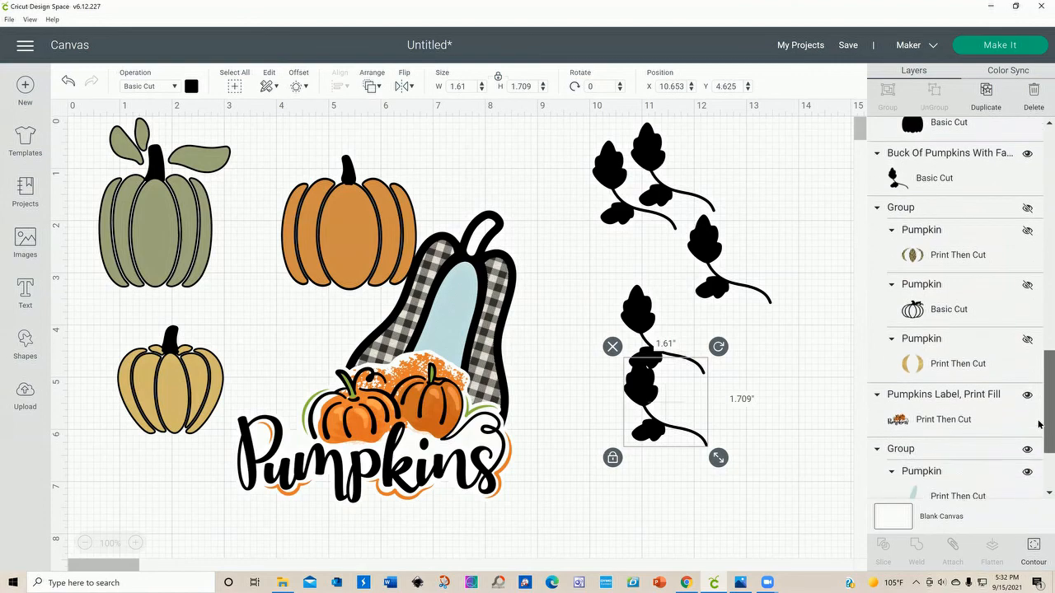
pyautogui.click(1026, 209)
# Move the yellow pumpkin out of the way beside the vines and place the leopard pumpkin at about X 0.944, Y 3.486.
pyautogui.moveTo(482, 356); pyautogui.dragTo(362, 423)
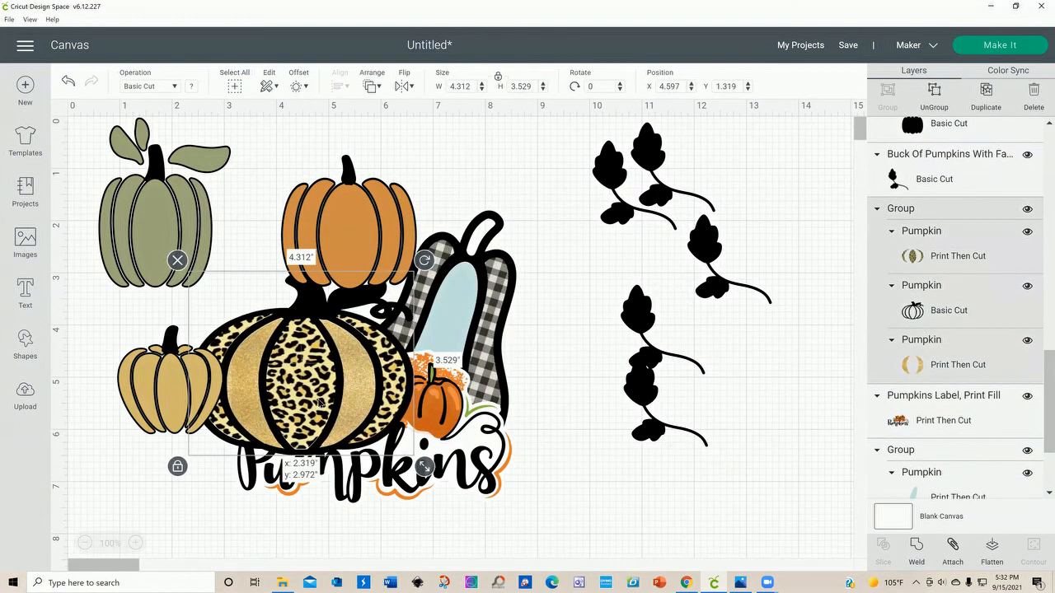
pyautogui.moveTo(215, 399); pyautogui.dragTo(605, 210)
pyautogui.moveTo(359, 358); pyautogui.dragTo(288, 387)
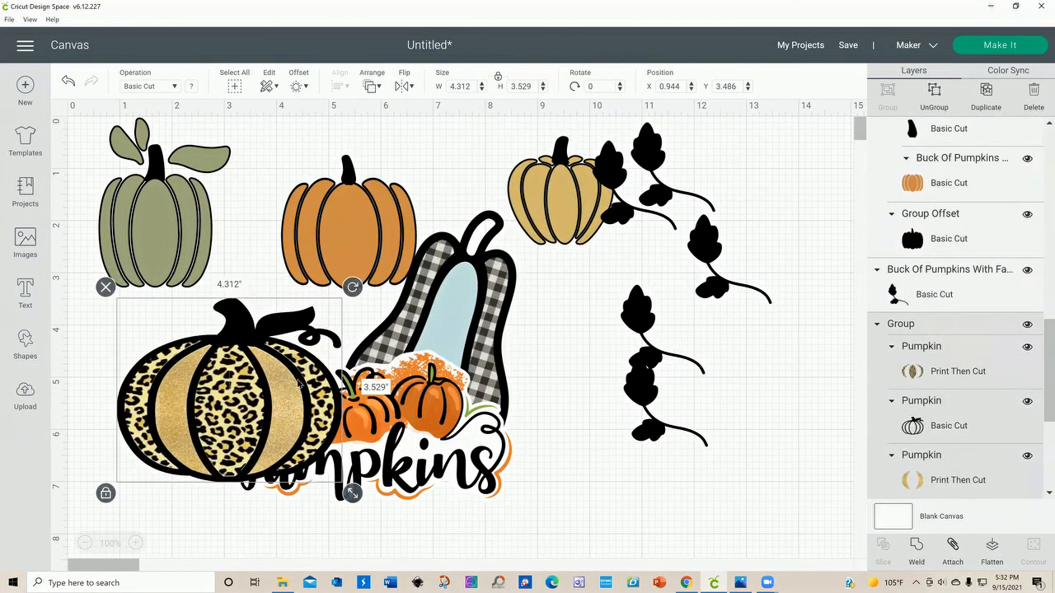
# Scale the leopard pumpkin to about 3.65 by 2.988 in and rotate it to about 345.95° at about X 2.156, Y 3.264.
pyautogui.moveTo(186, 436); pyautogui.dragTo(237, 425)
pyautogui.moveTo(404, 489); pyautogui.dragTo(370, 456)
pyautogui.moveTo(370, 277); pyautogui.dragTo(344, 253)
pyautogui.moveTo(207, 448); pyautogui.dragTo(214, 455)
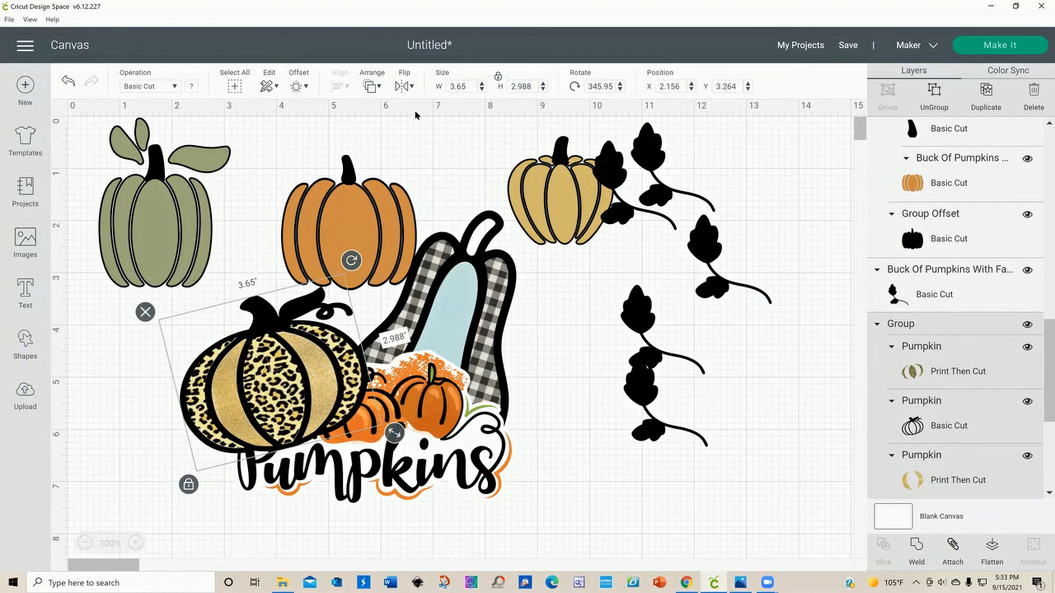
# Send the leopard pumpkin to the back and reposition the Pumpkins label at about X 2.902, Y 4.445.
pyautogui.click(371, 86)
pyautogui.click(387, 104)
pyautogui.moveTo(239, 381)
pyautogui.mouseDown()
pyautogui.moveTo(251, 376)
pyautogui.moveTo(235, 377)
pyautogui.mouseUp()
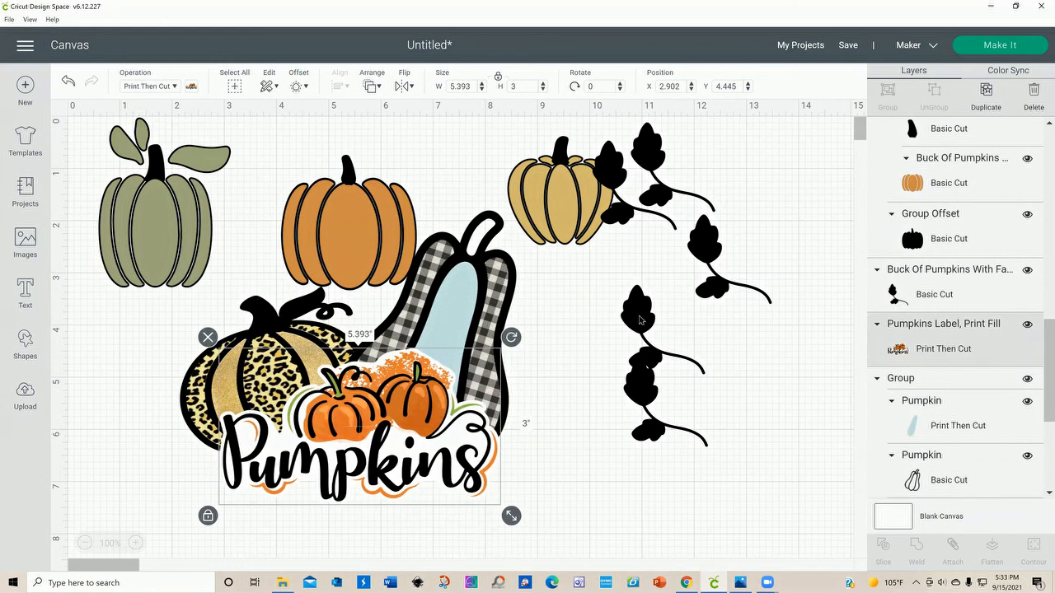
# Scale one black leafy vine to about 1.191 by 1.264 in and rotate it to about 99.7°.
pyautogui.click(634, 310)
pyautogui.moveTo(600, 295); pyautogui.dragTo(577, 284)
pyautogui.moveTo(682, 371); pyautogui.dragTo(668, 358)
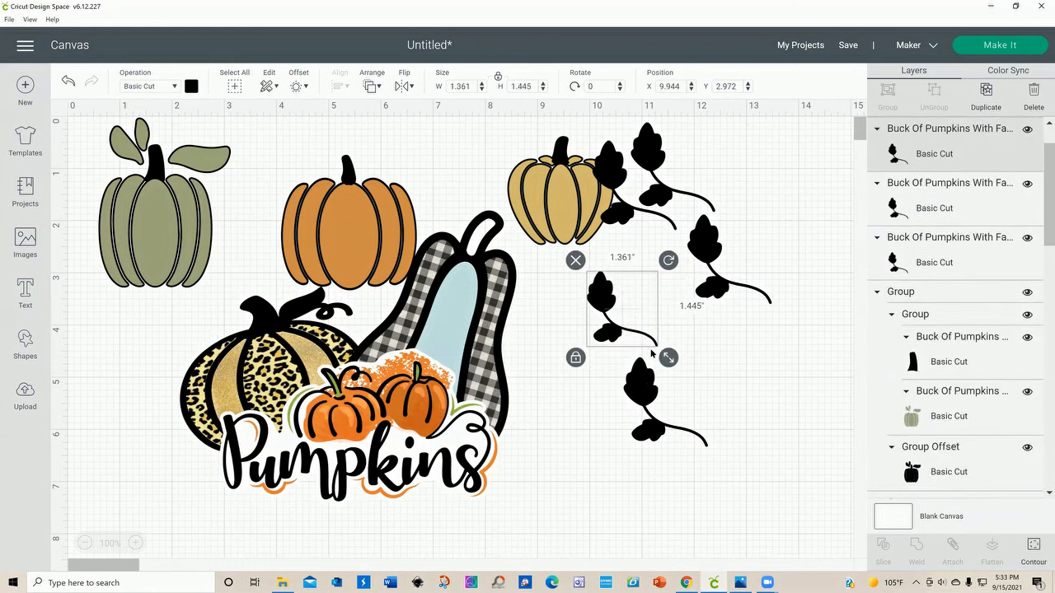
pyautogui.hotkey('ctrl', 'z')
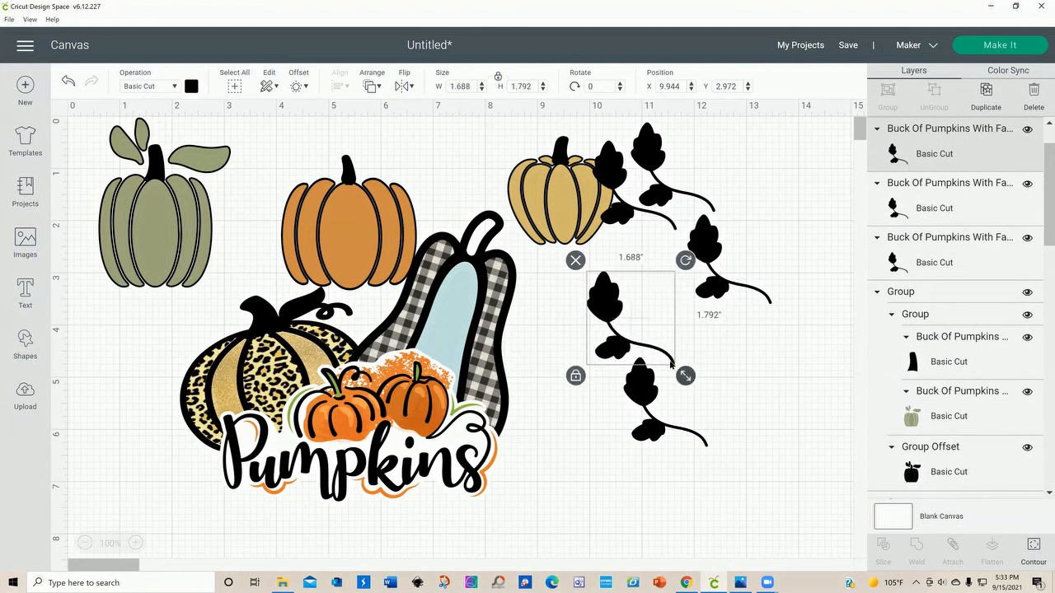
pyautogui.moveTo(681, 374); pyautogui.dragTo(660, 347)
pyautogui.moveTo(659, 260); pyautogui.dragTo(573, 319)
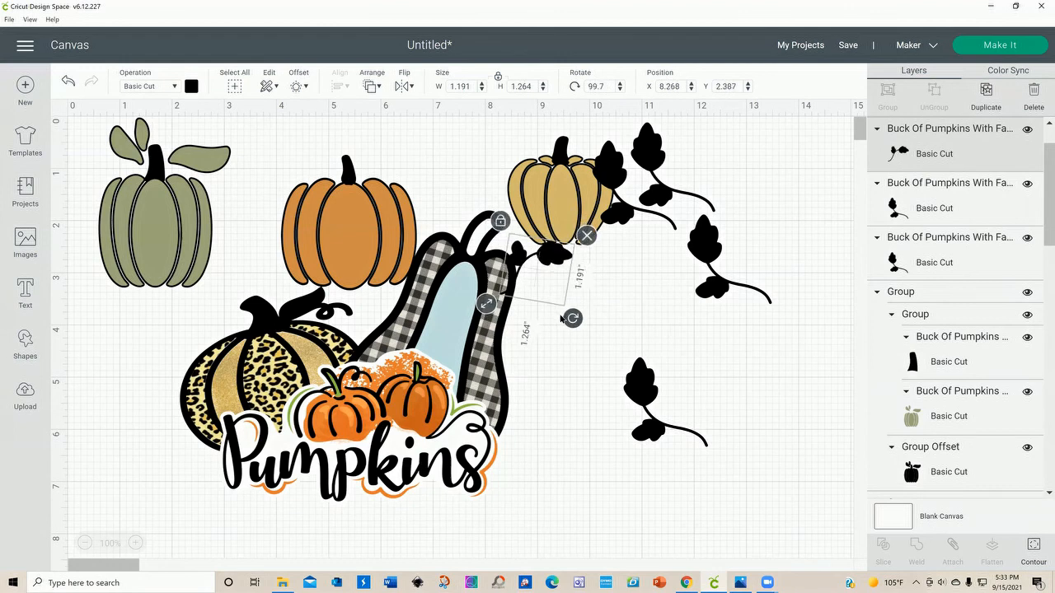
# Place the rotated vine beside the orange pumpkin's stem at about X 5.282, Y 0.623 and send it behind the pumpkin.
pyautogui.moveTo(540, 262); pyautogui.dragTo(384, 171)
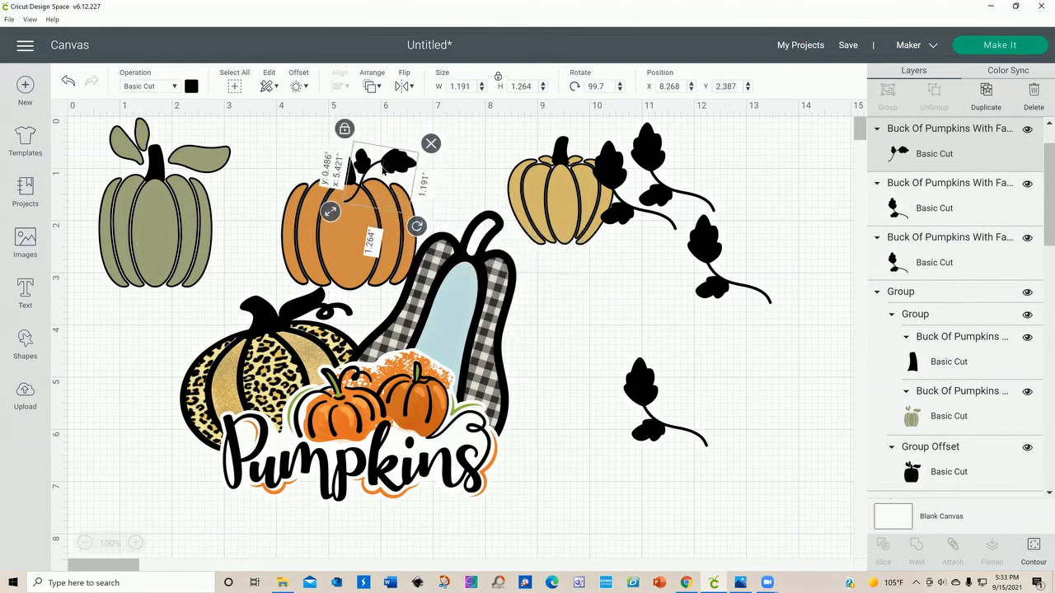
pyautogui.click(379, 89)
pyautogui.click(449, 144)
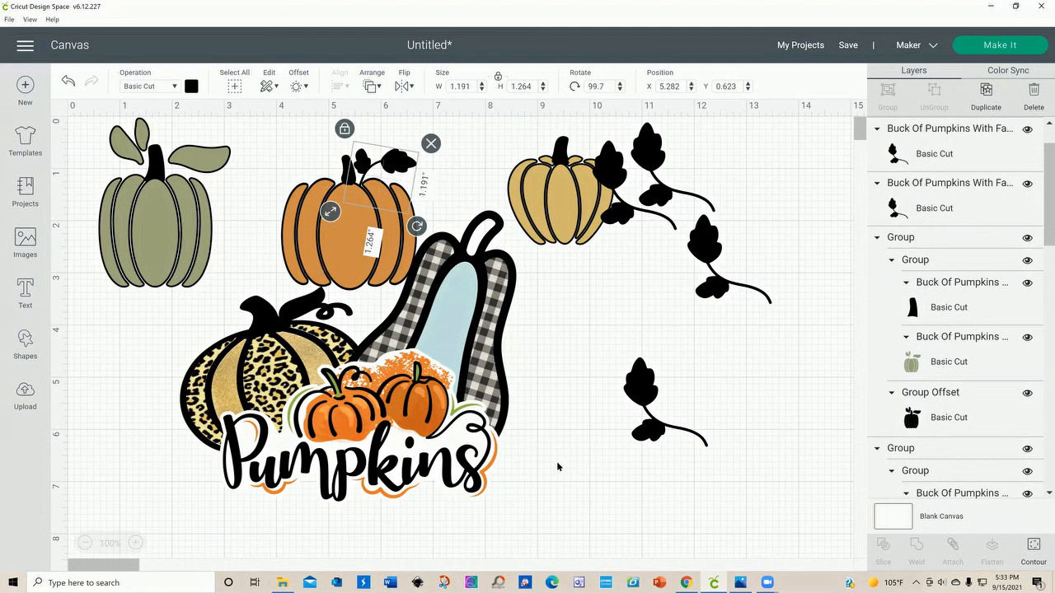
# Switch to the Photos window and maximize pumpkins.jpg to examine the reference arrangement.
pyautogui.hotkey('alt', 'Tab')
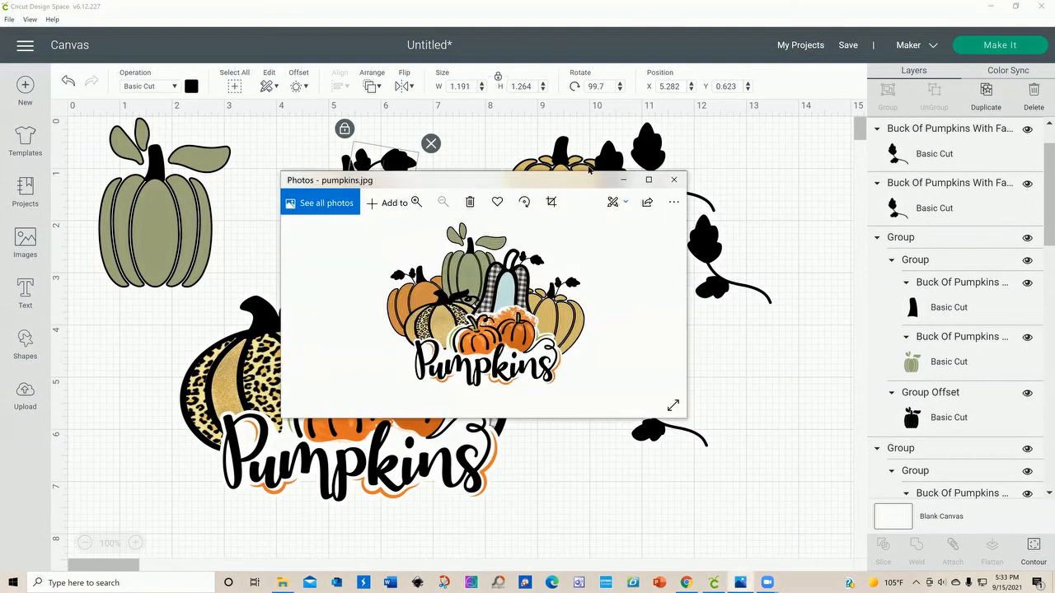
pyautogui.click(648, 177)
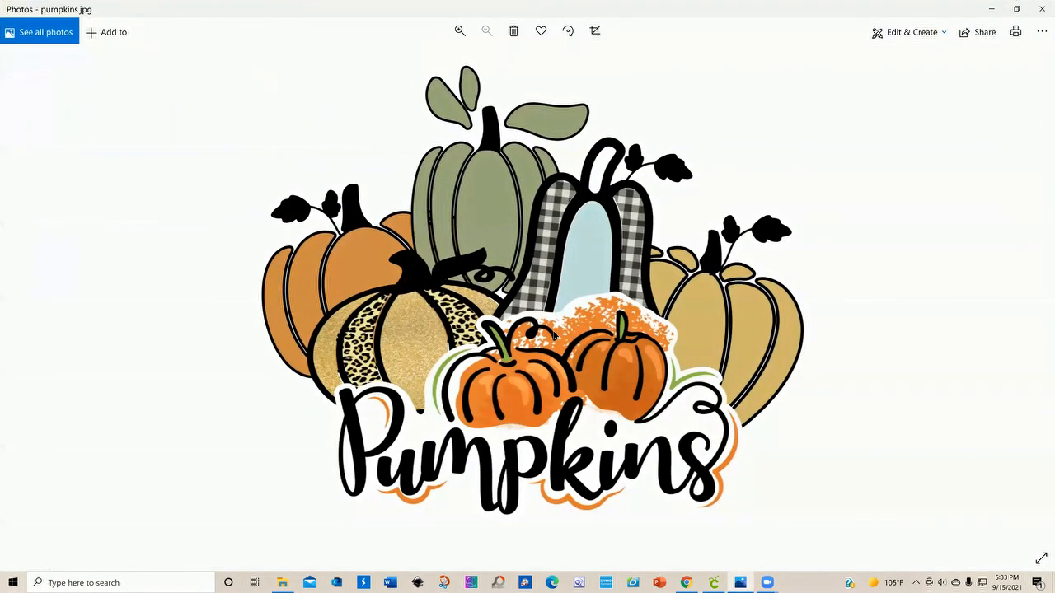